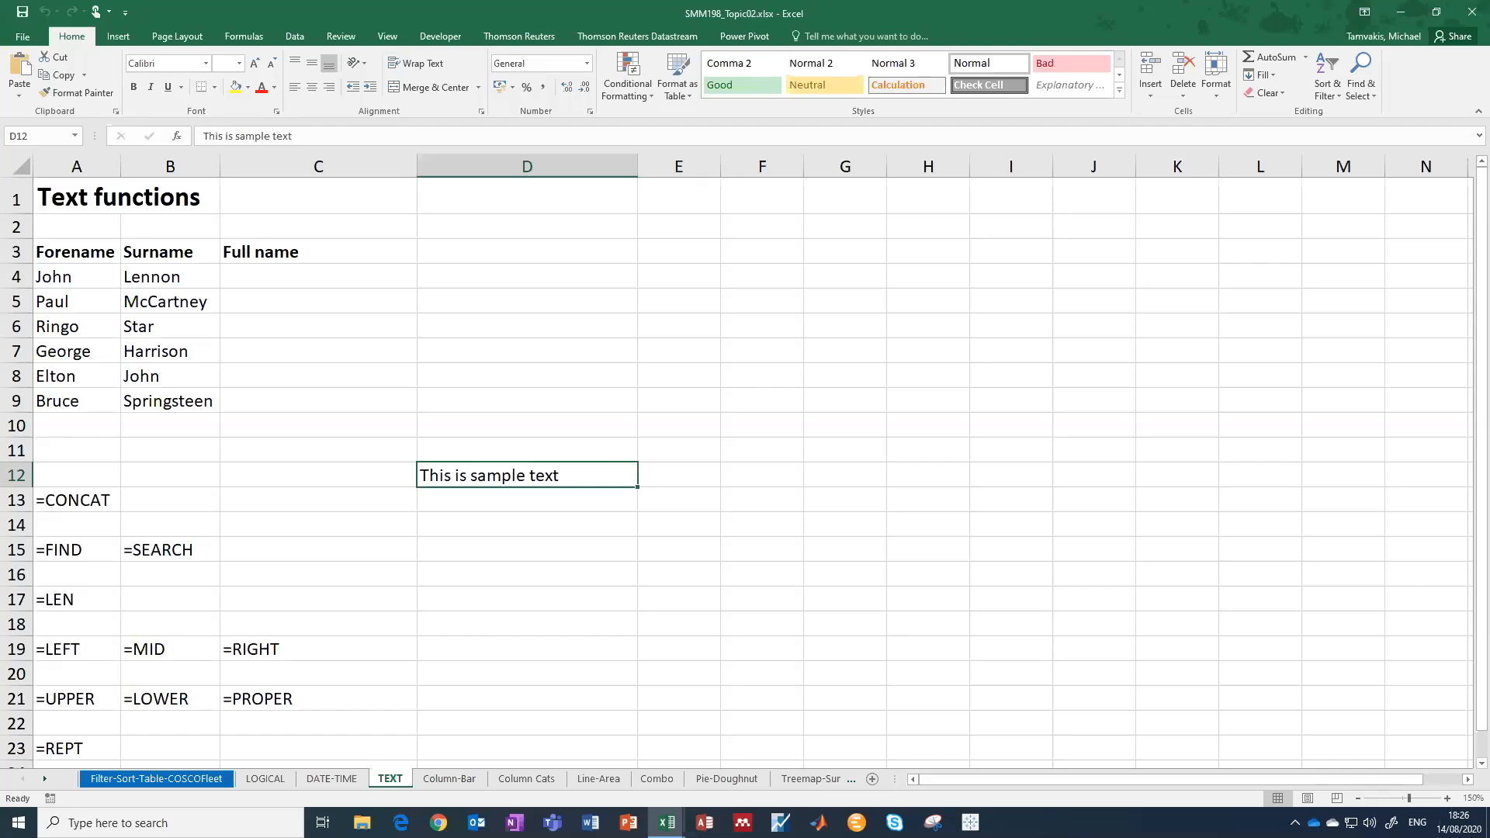
Review the list of available Text functions in the function library.
click(244, 36)
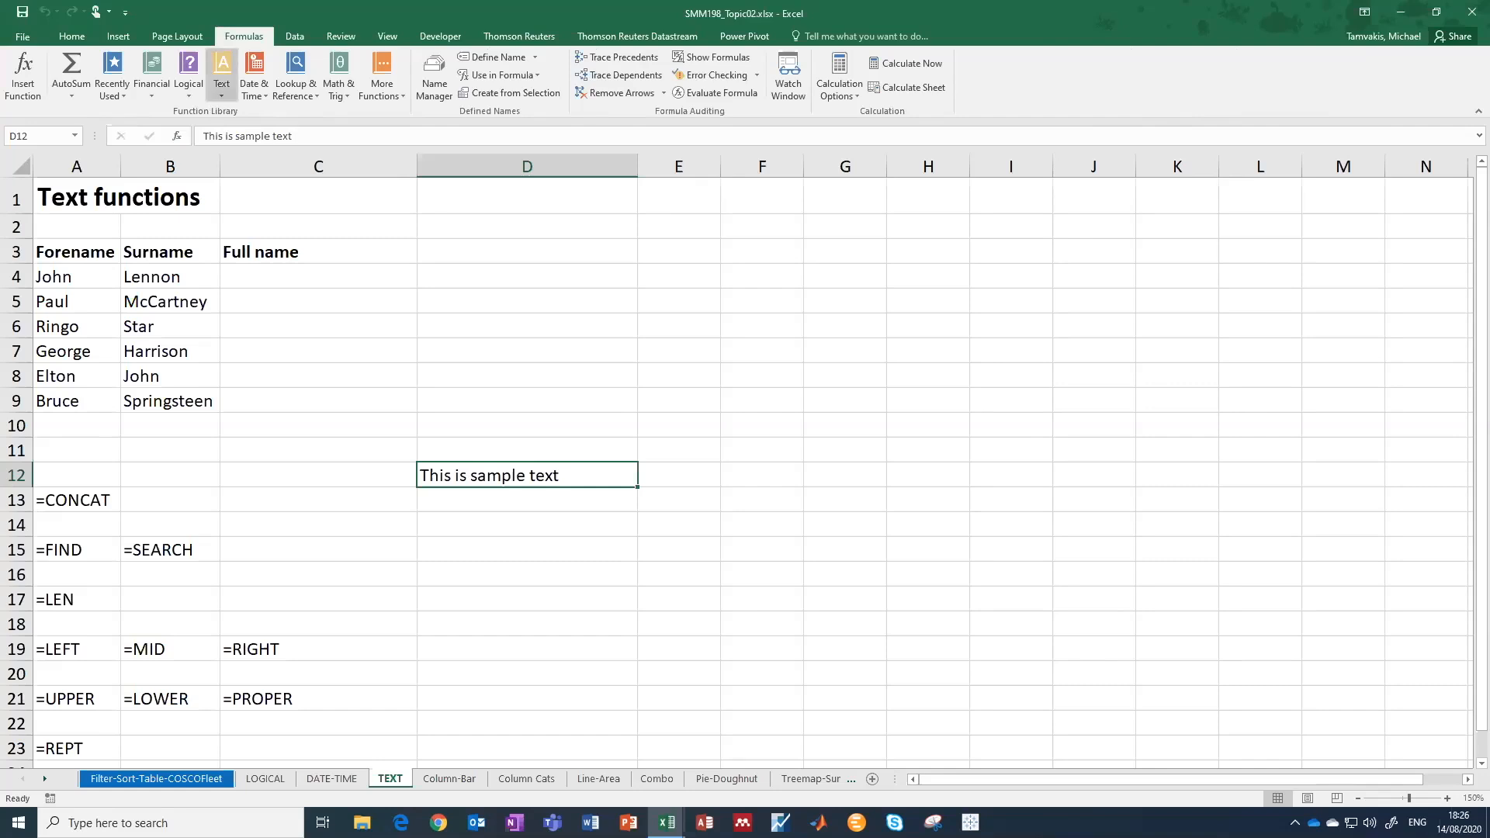
click(222, 78)
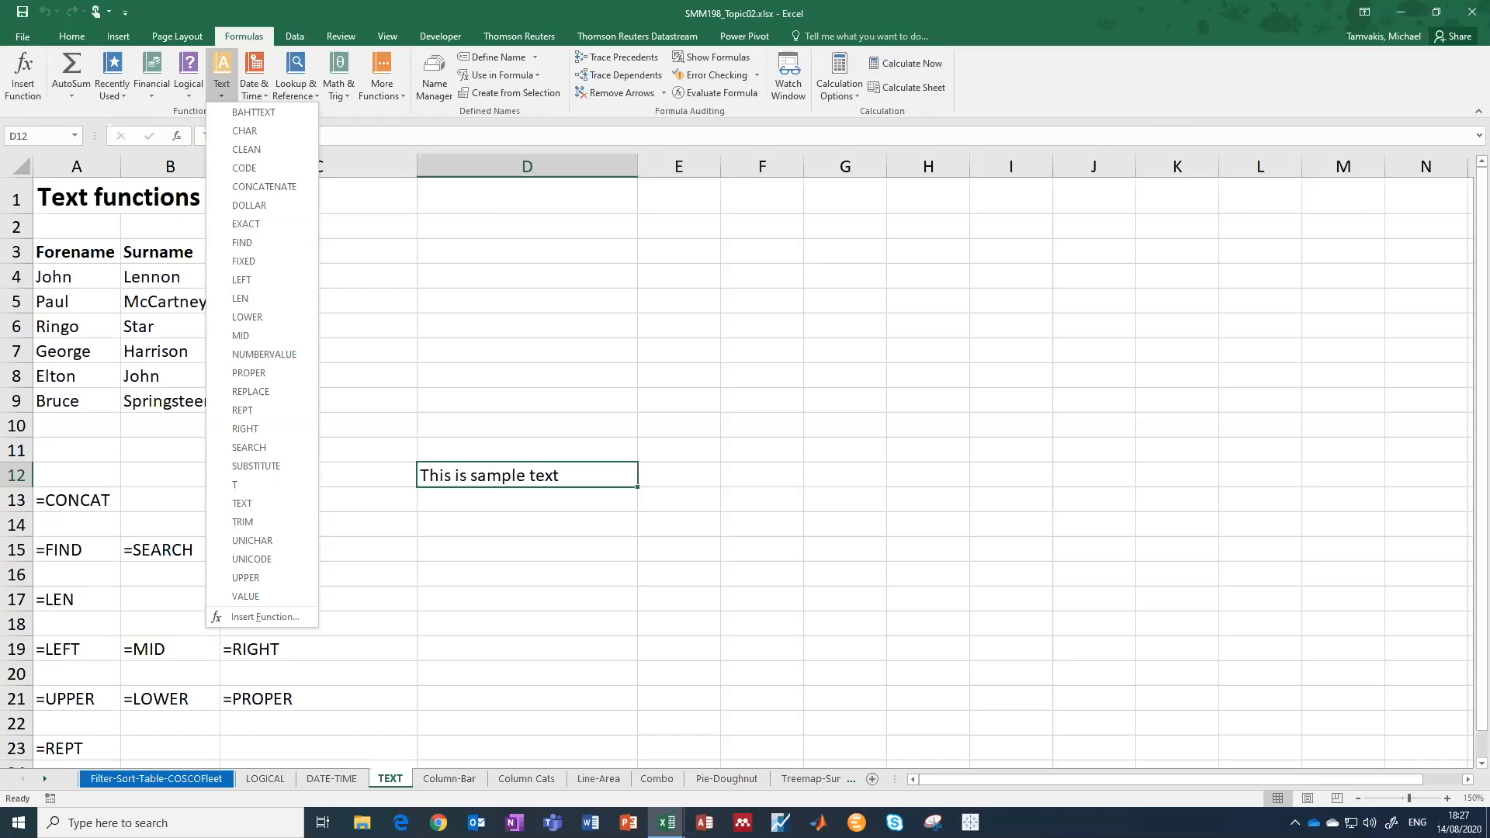
key(Escape)
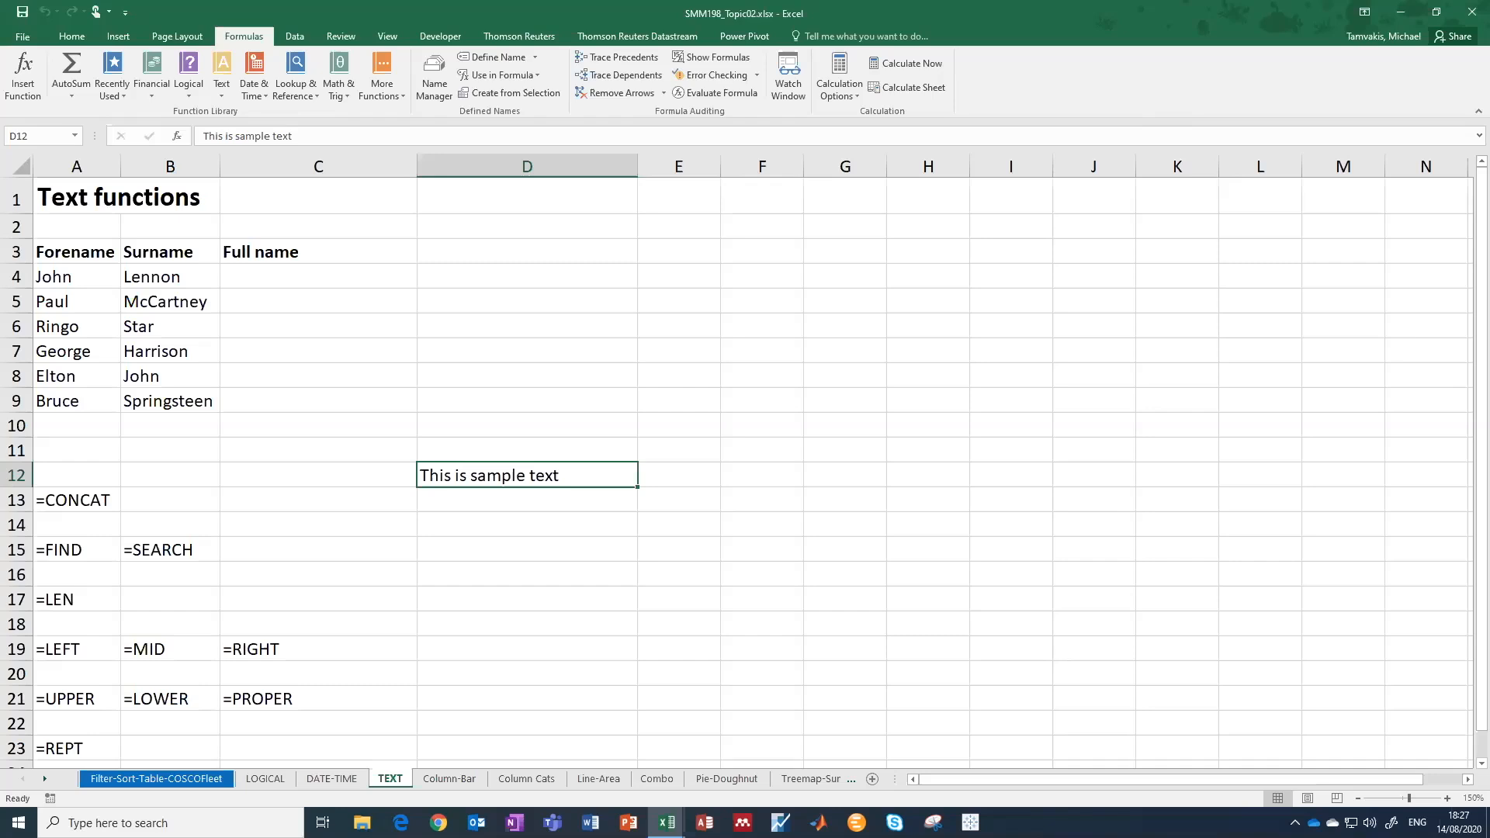
In C4, enter a formula that joins a sample forename and surname as quoted text strings with the & operator.
click(317, 276)
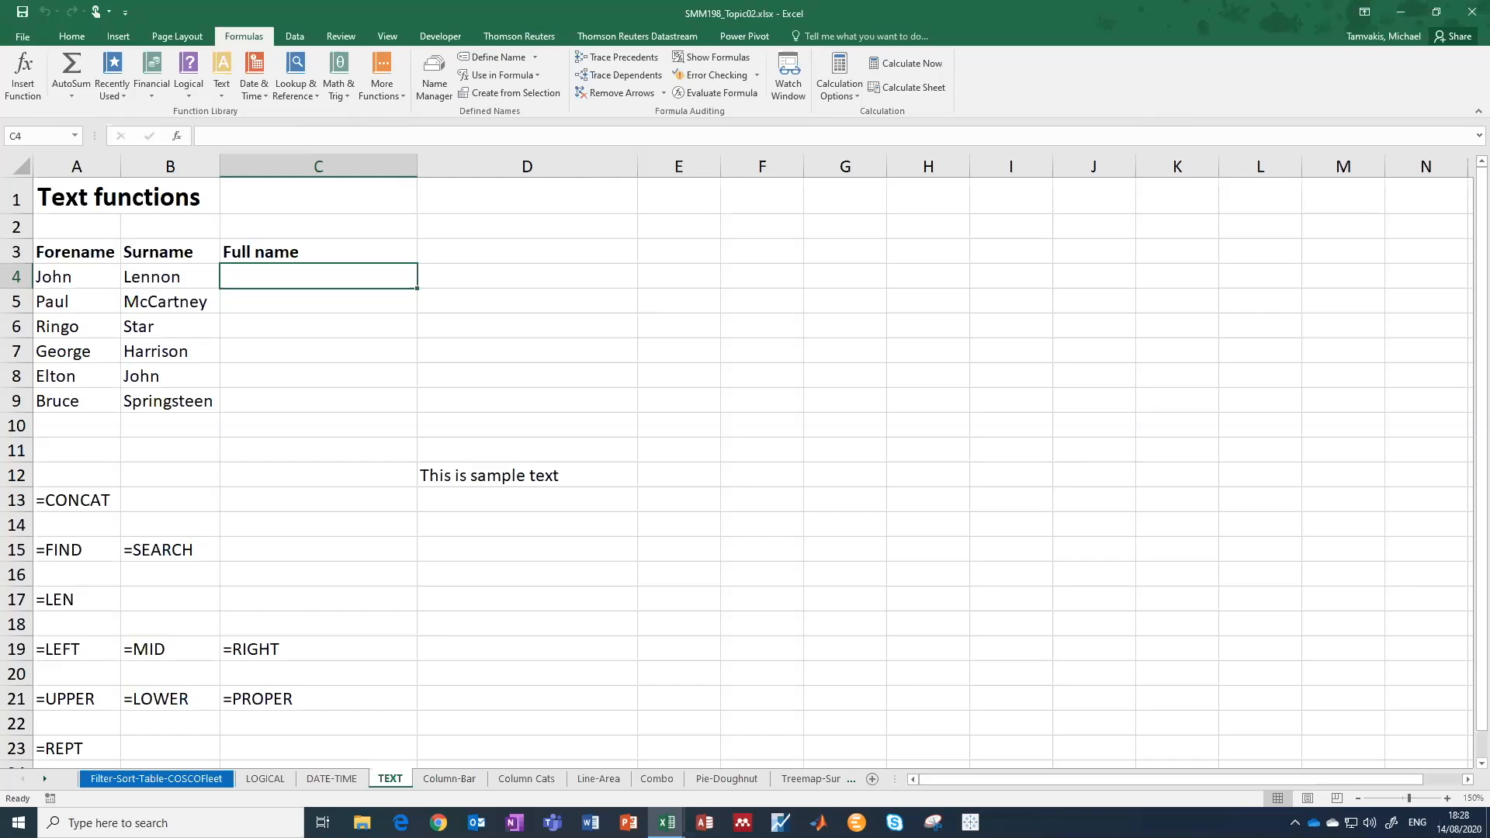
text(=)
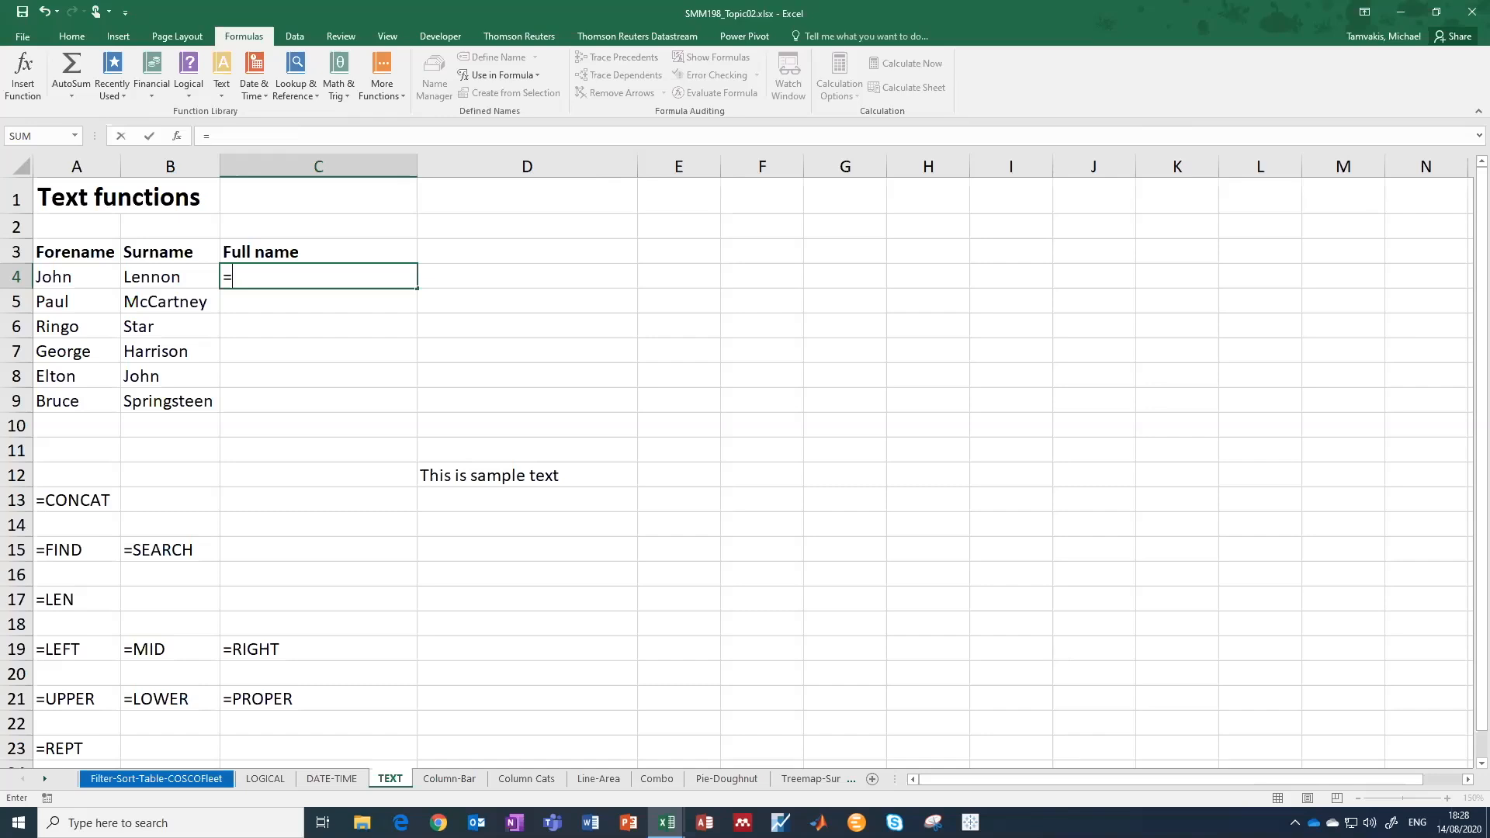
text("Joe)
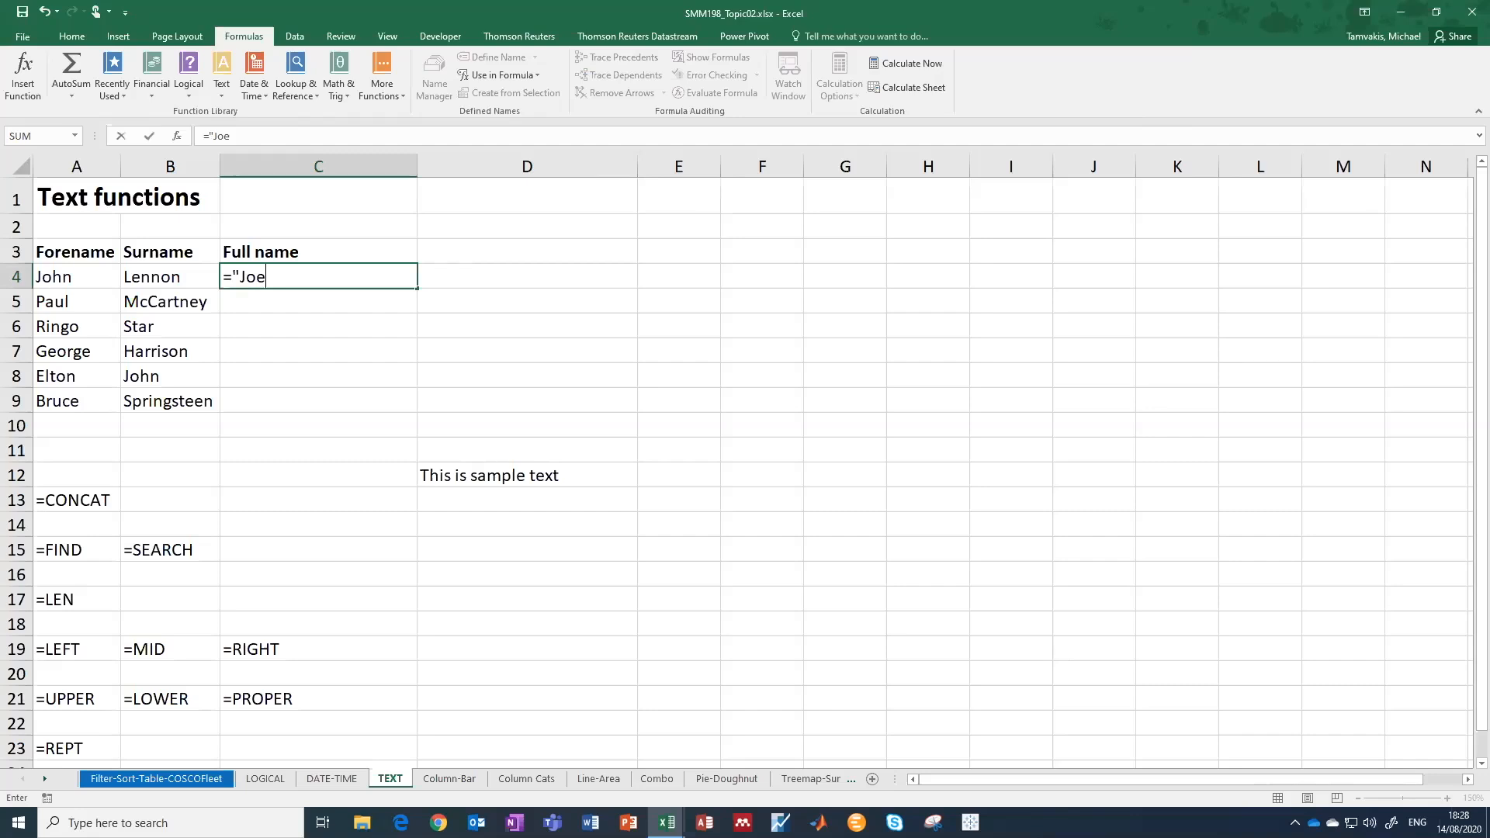
text(@)
key(BackSpace)
text(")
text(&)
text("Bloggs")
key(Return)
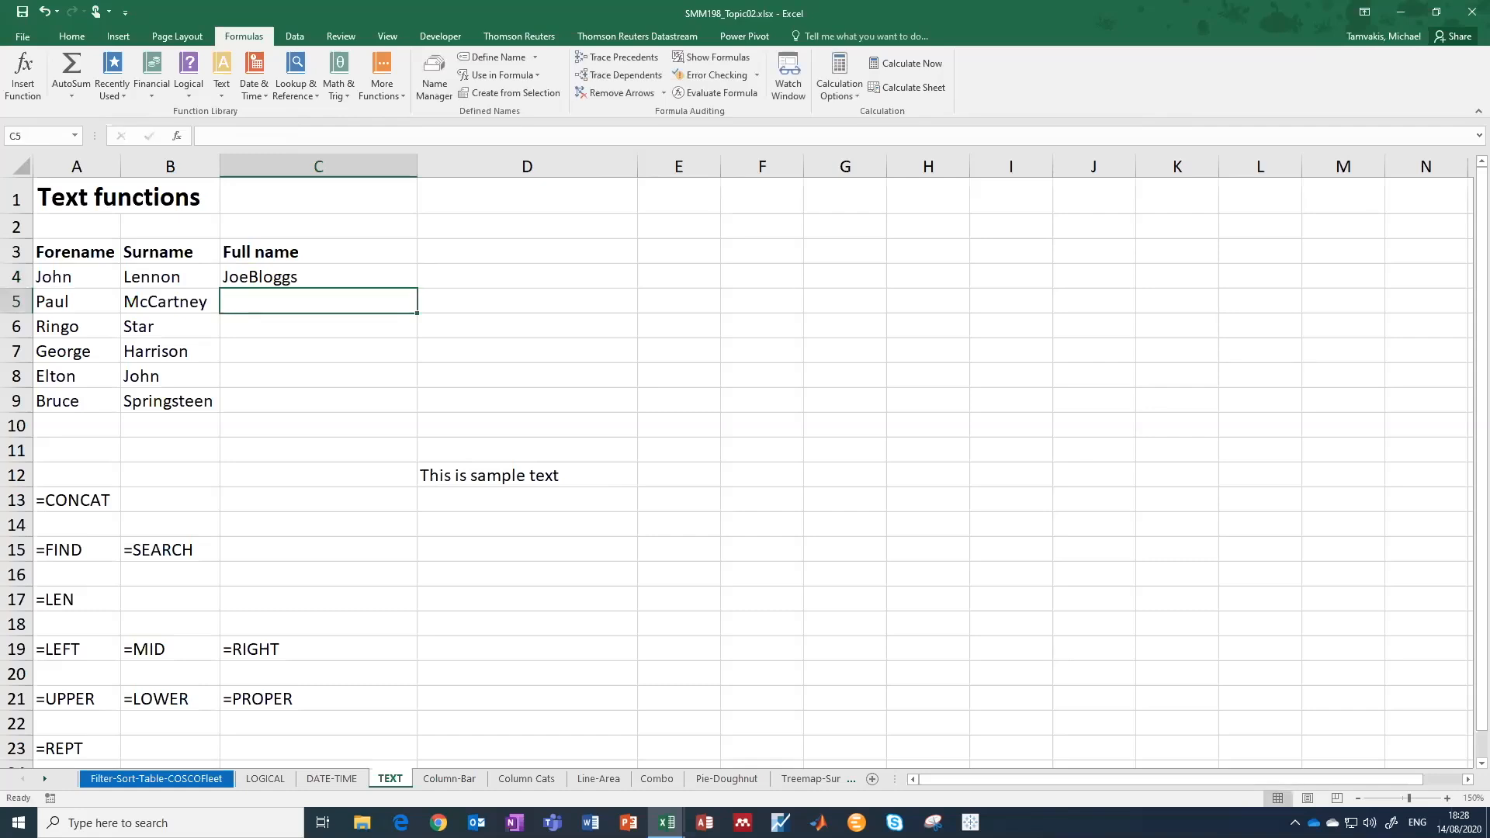
Add a space after the forename inside the first quoted string of the C4 formula.
click(317, 277)
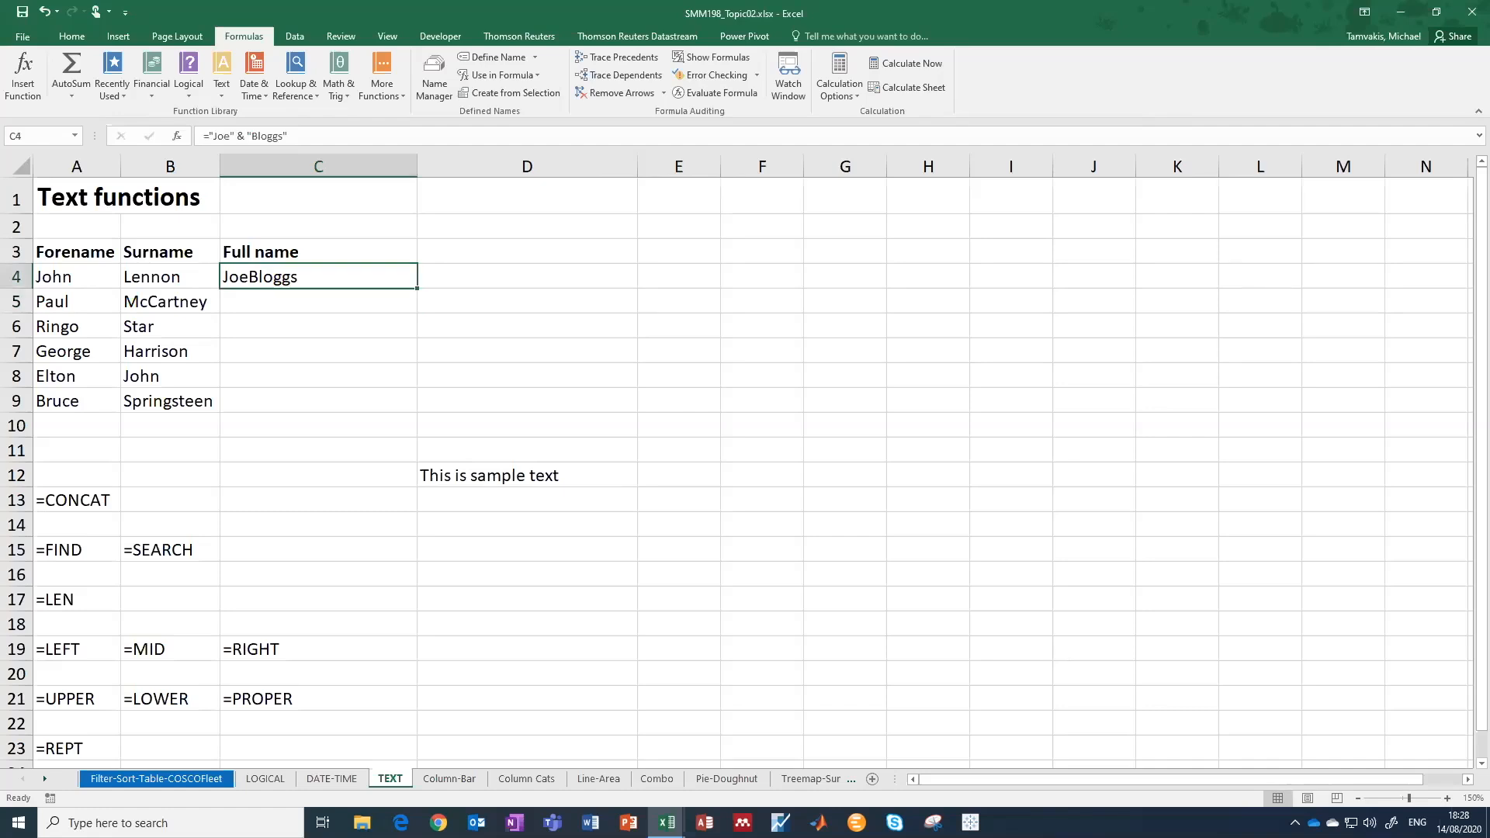
double_click(246, 276)
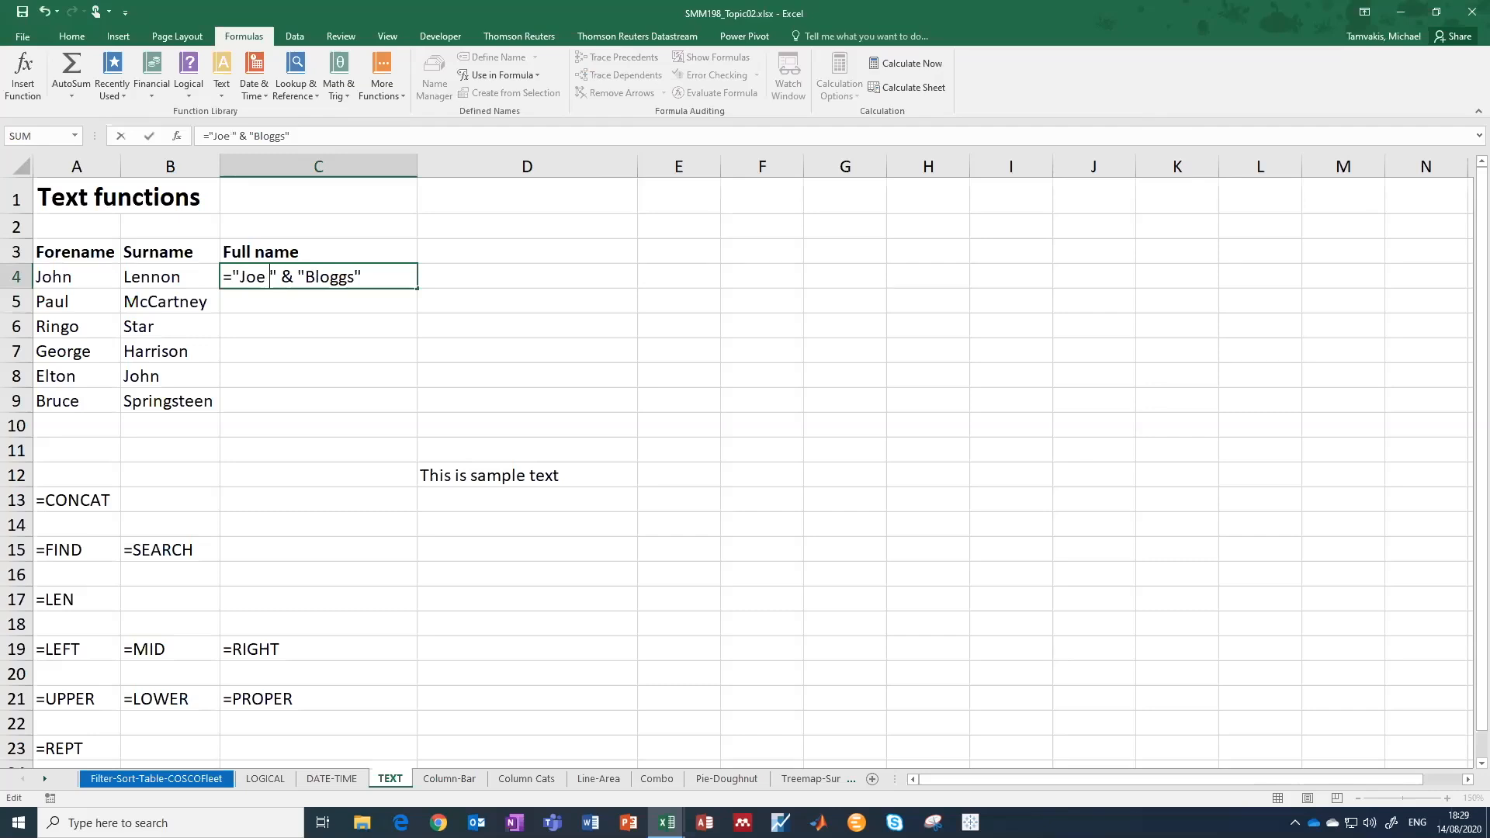
click(305, 277)
key(Return)
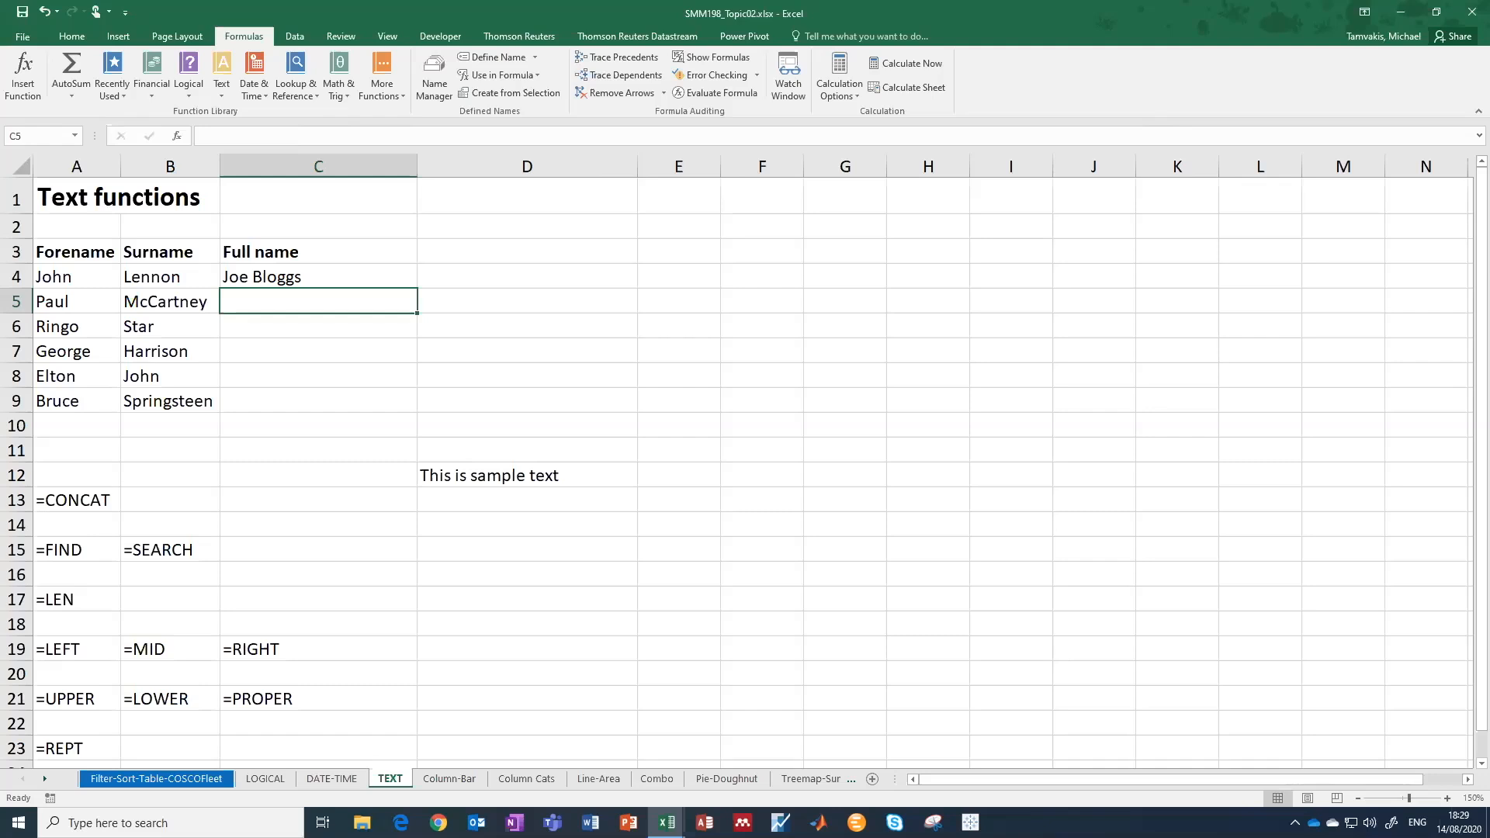
Replace the content of C4 with the formula =A4 & " " & B4 and fill it down to C9.
click(318, 276)
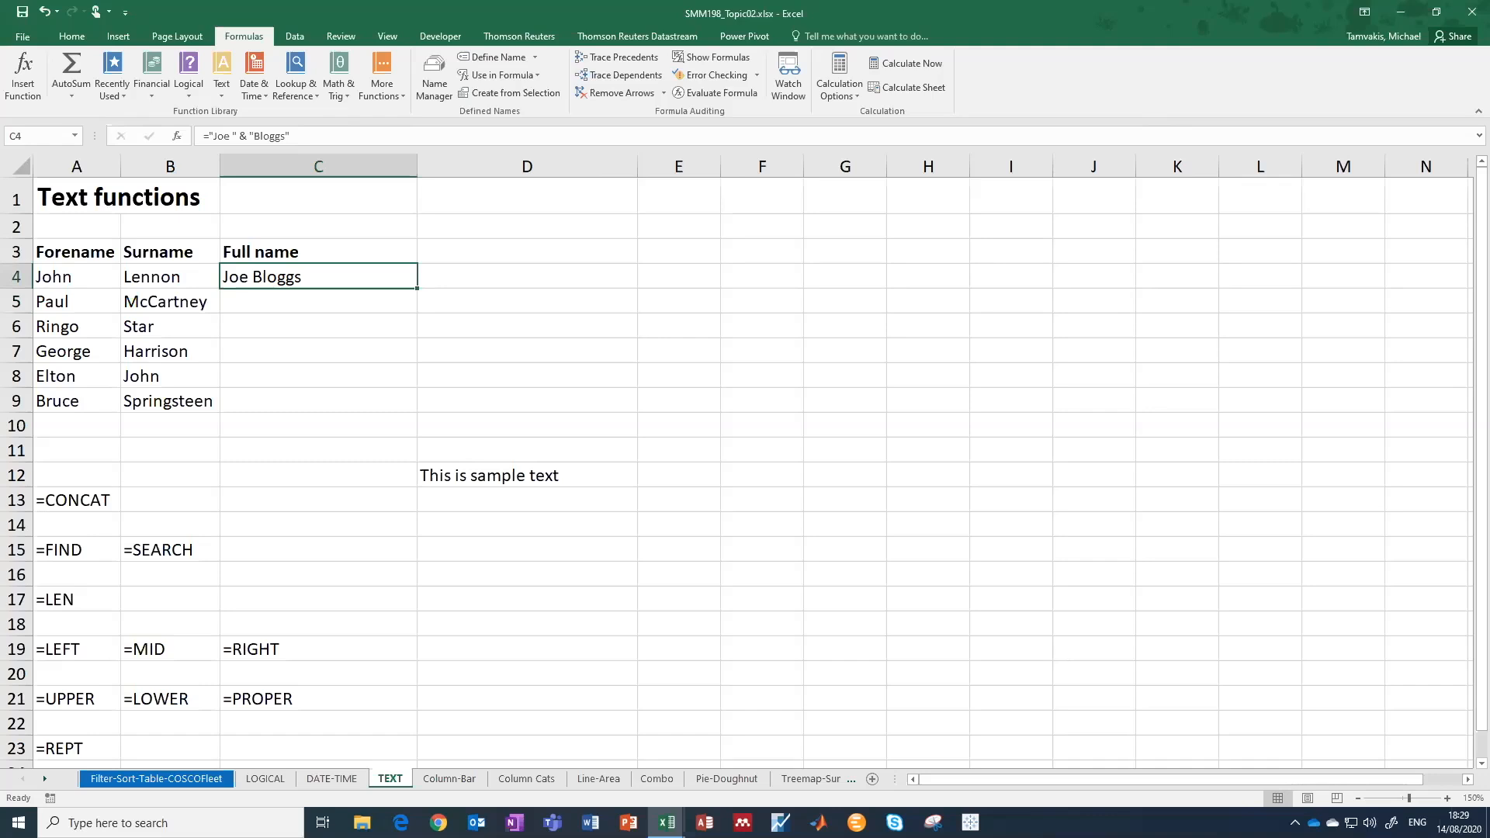
key(Delete)
text(=)
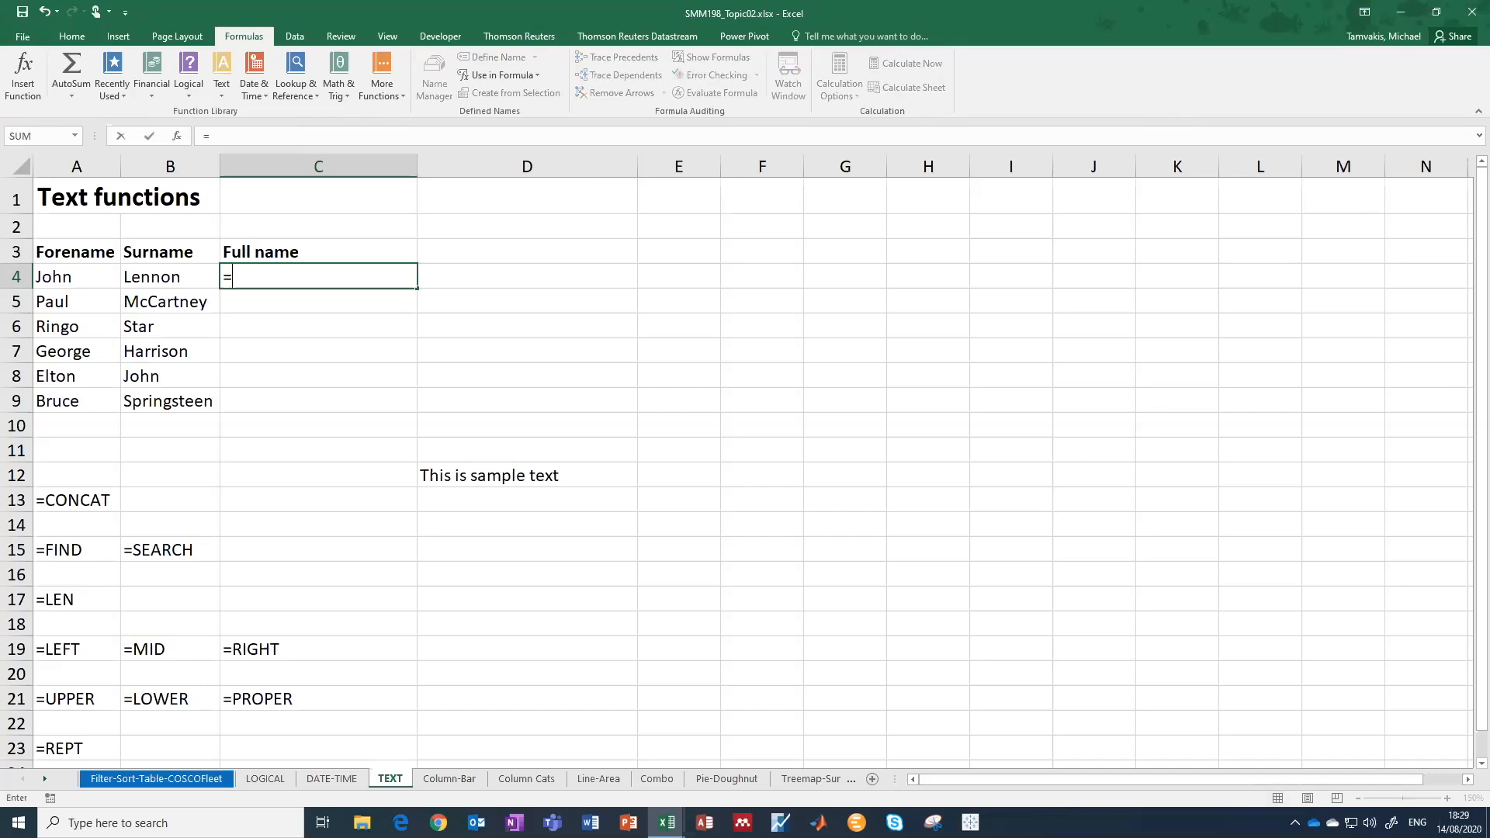
click(76, 276)
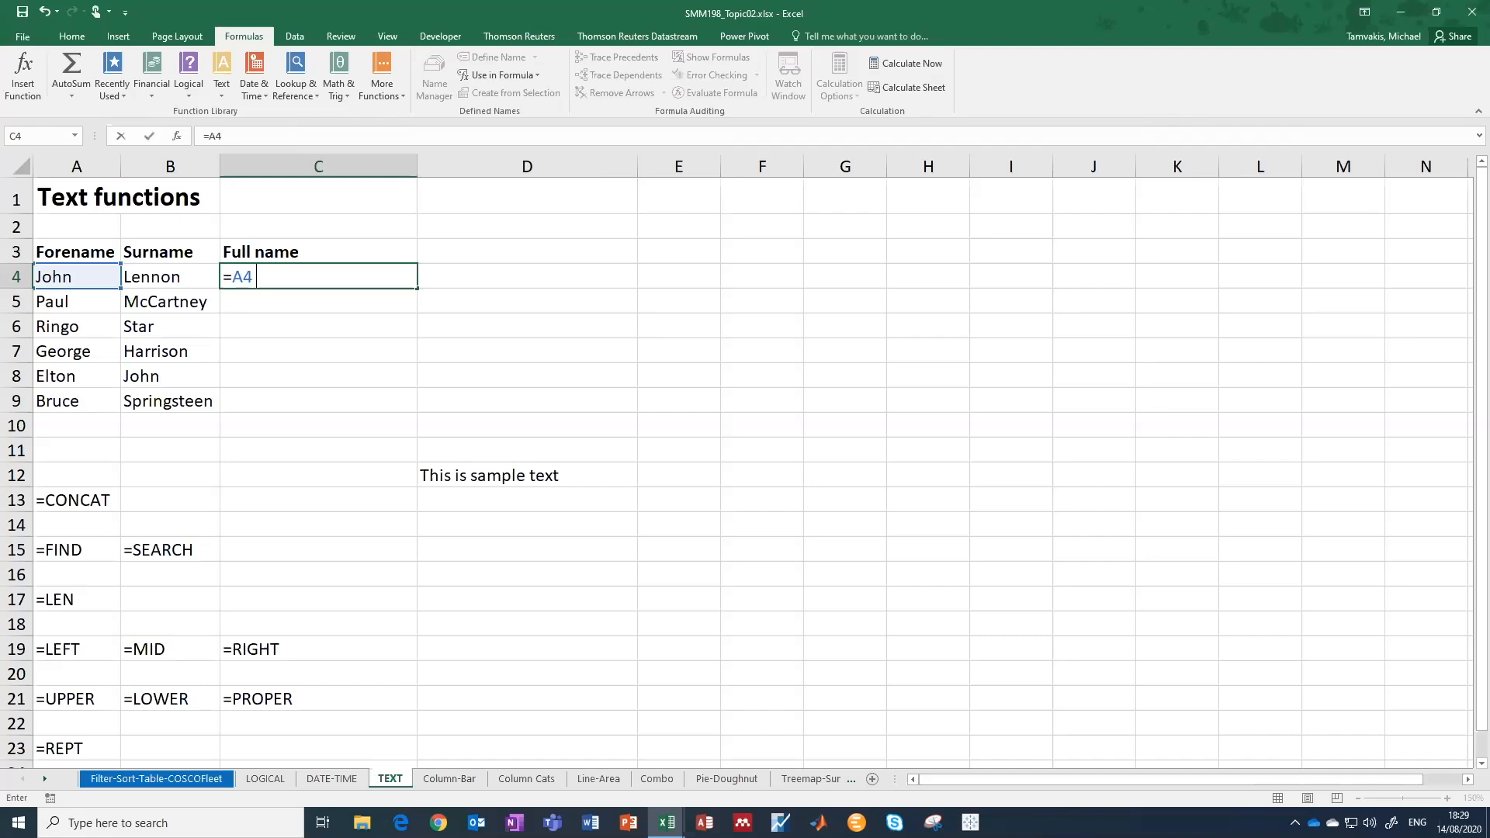
text(&)
text(" " &)
click(170, 277)
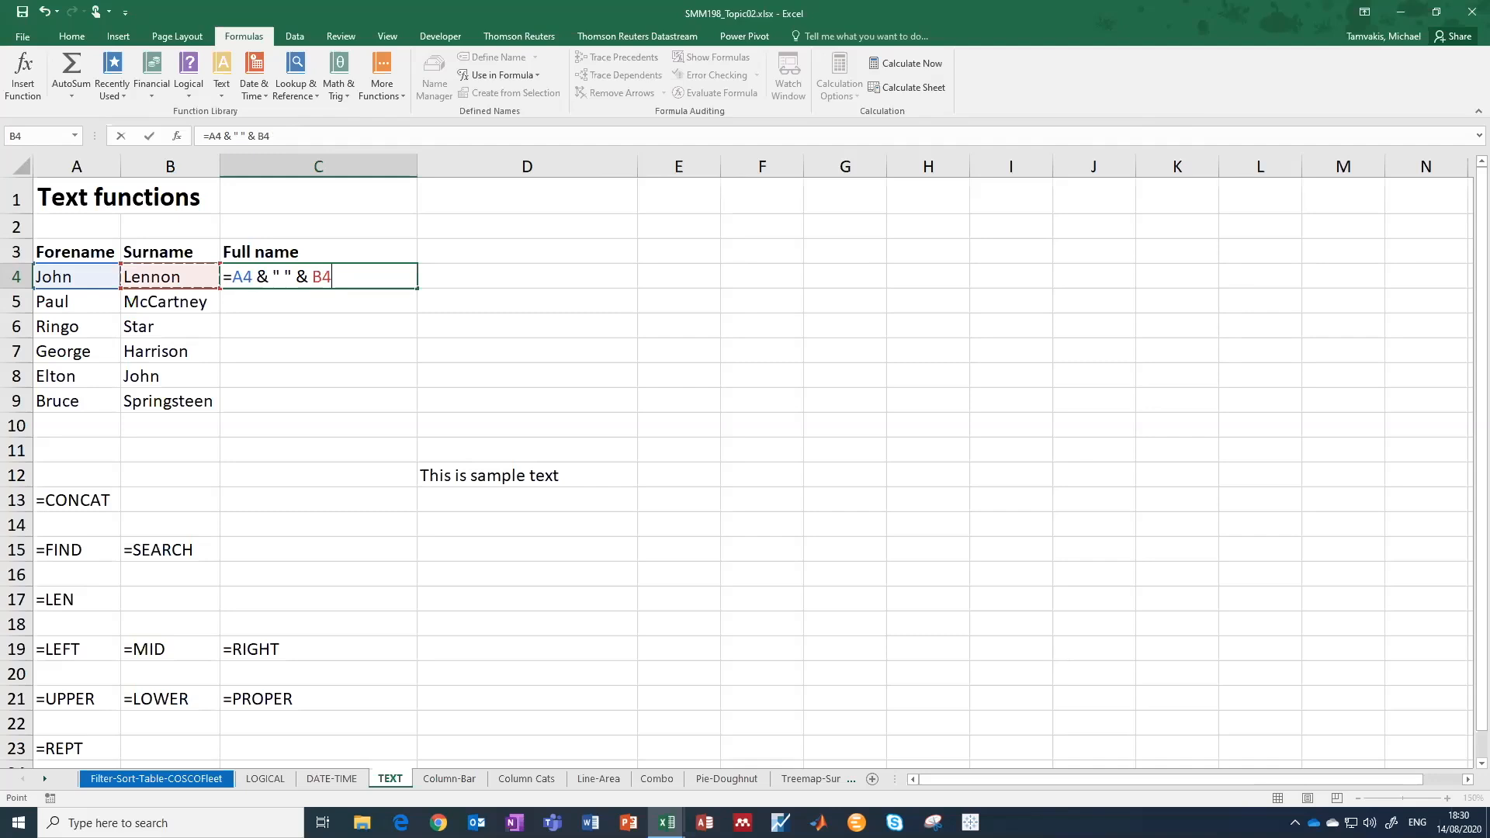
key(Return)
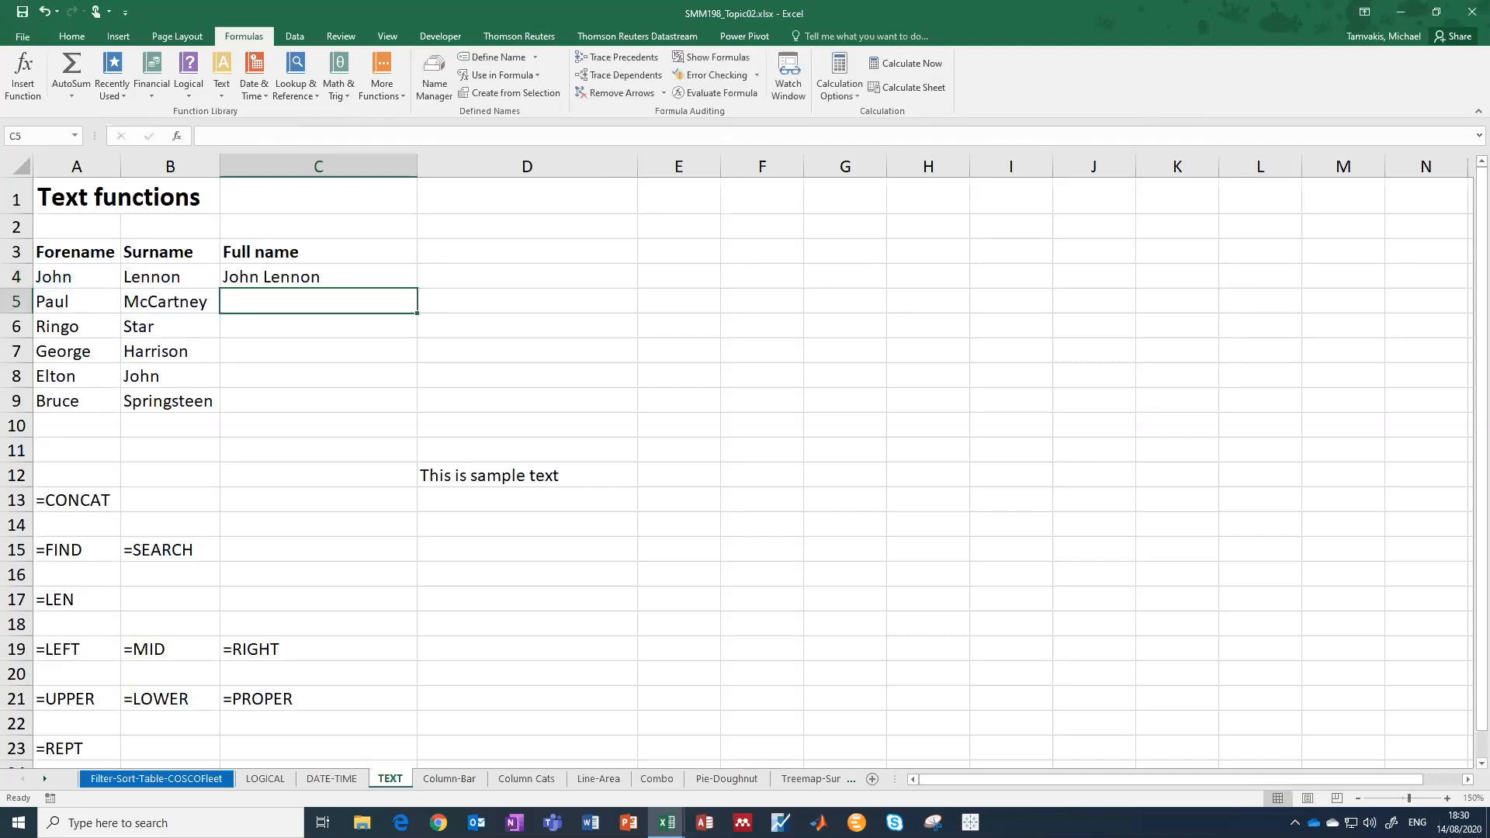
click(318, 276)
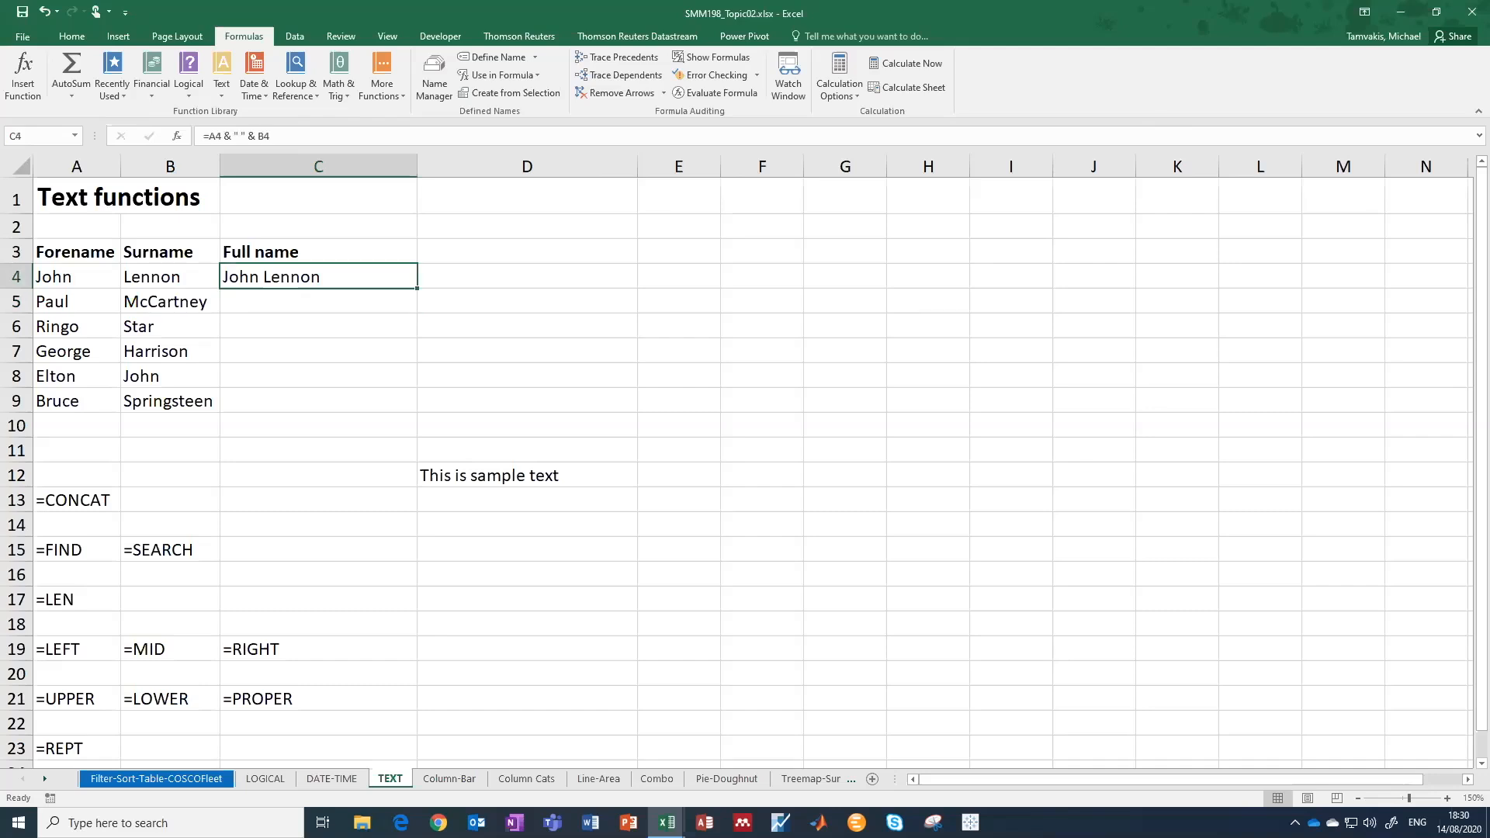
drag(417, 288, 417, 409)
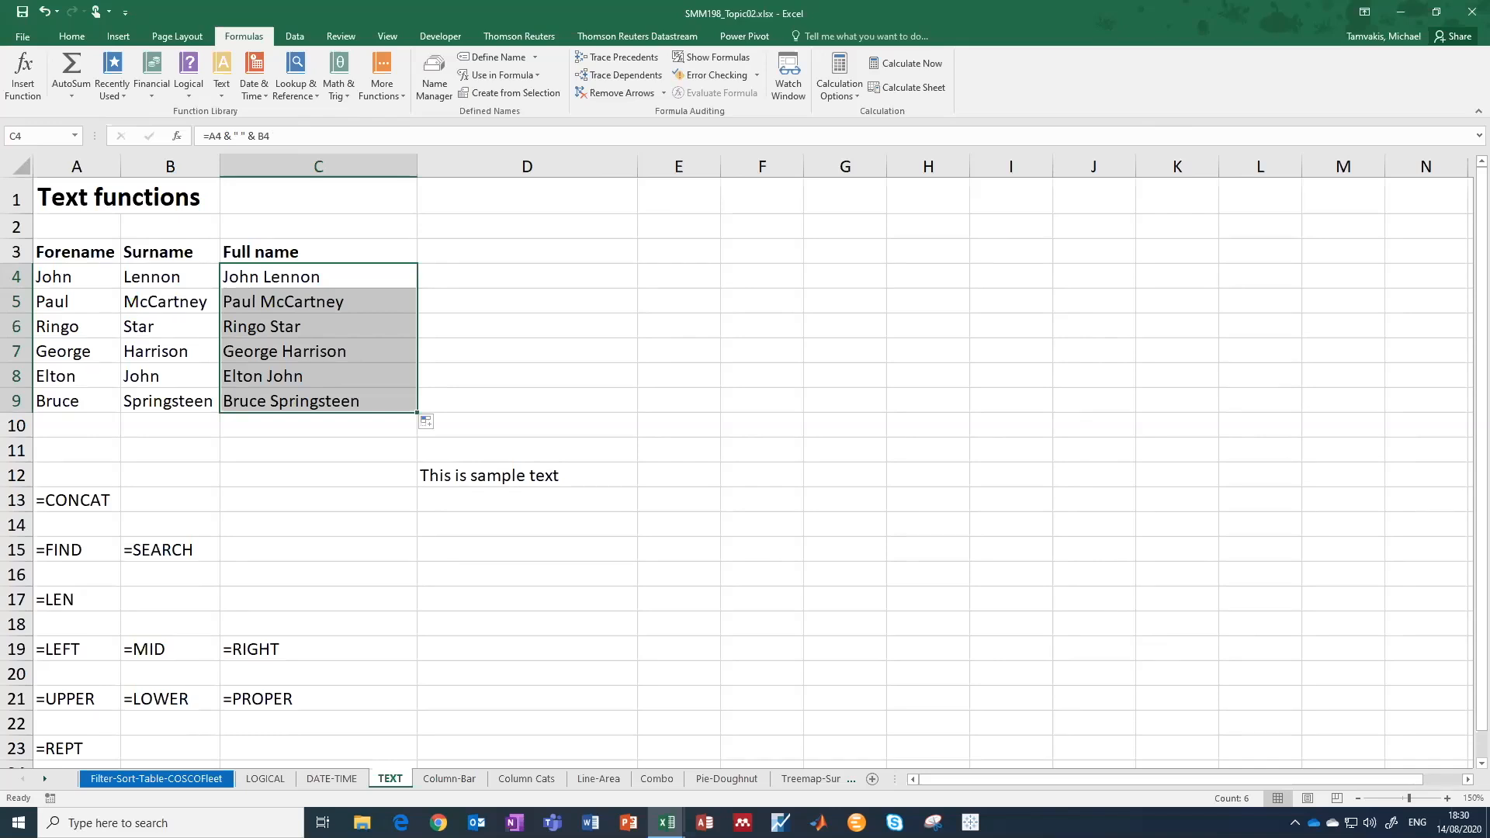
Enter the column heading Grades in cell E3.
key(Right)
key(Right)
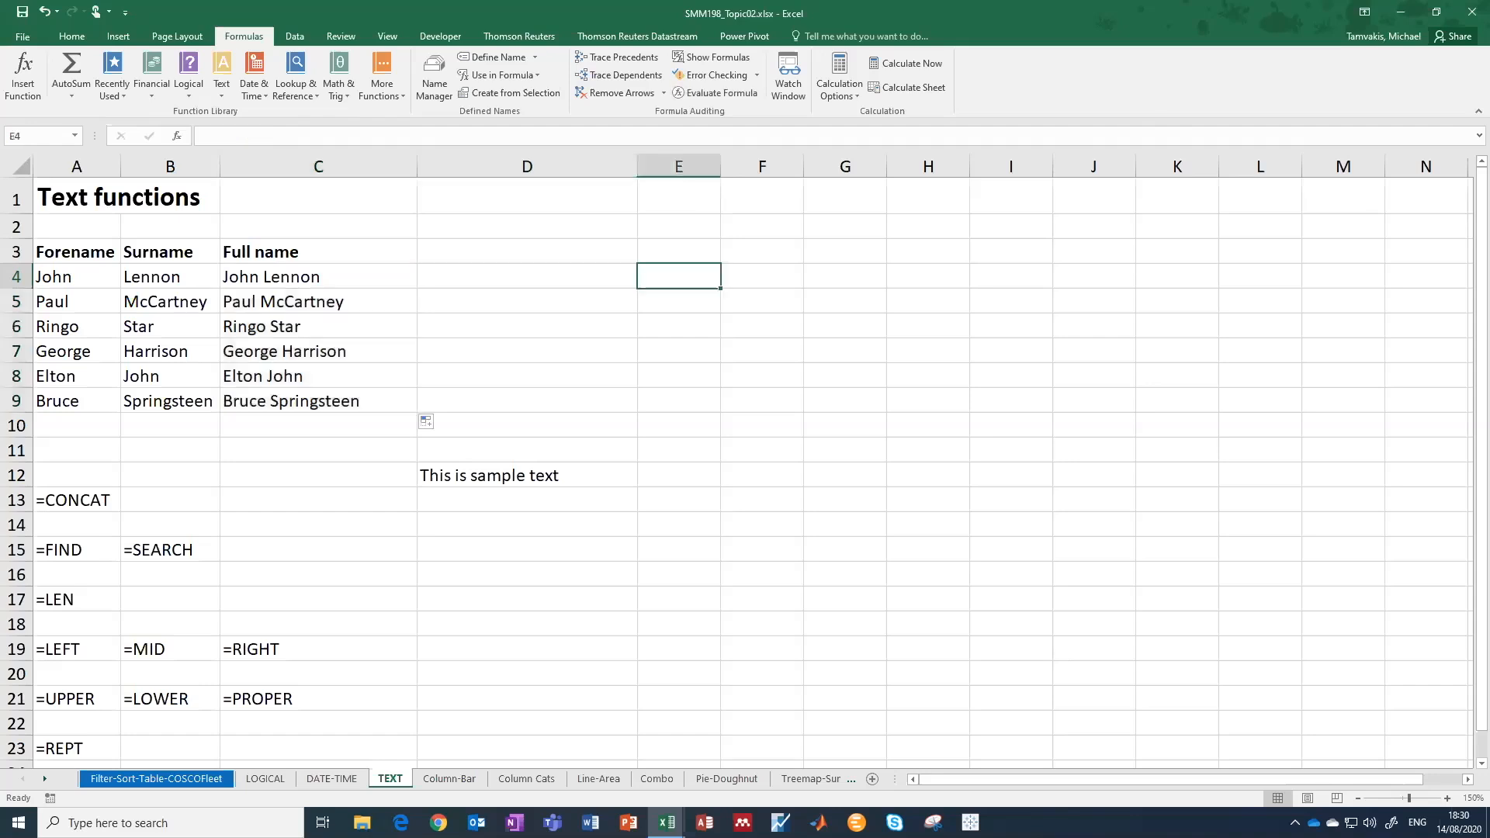
key(Up)
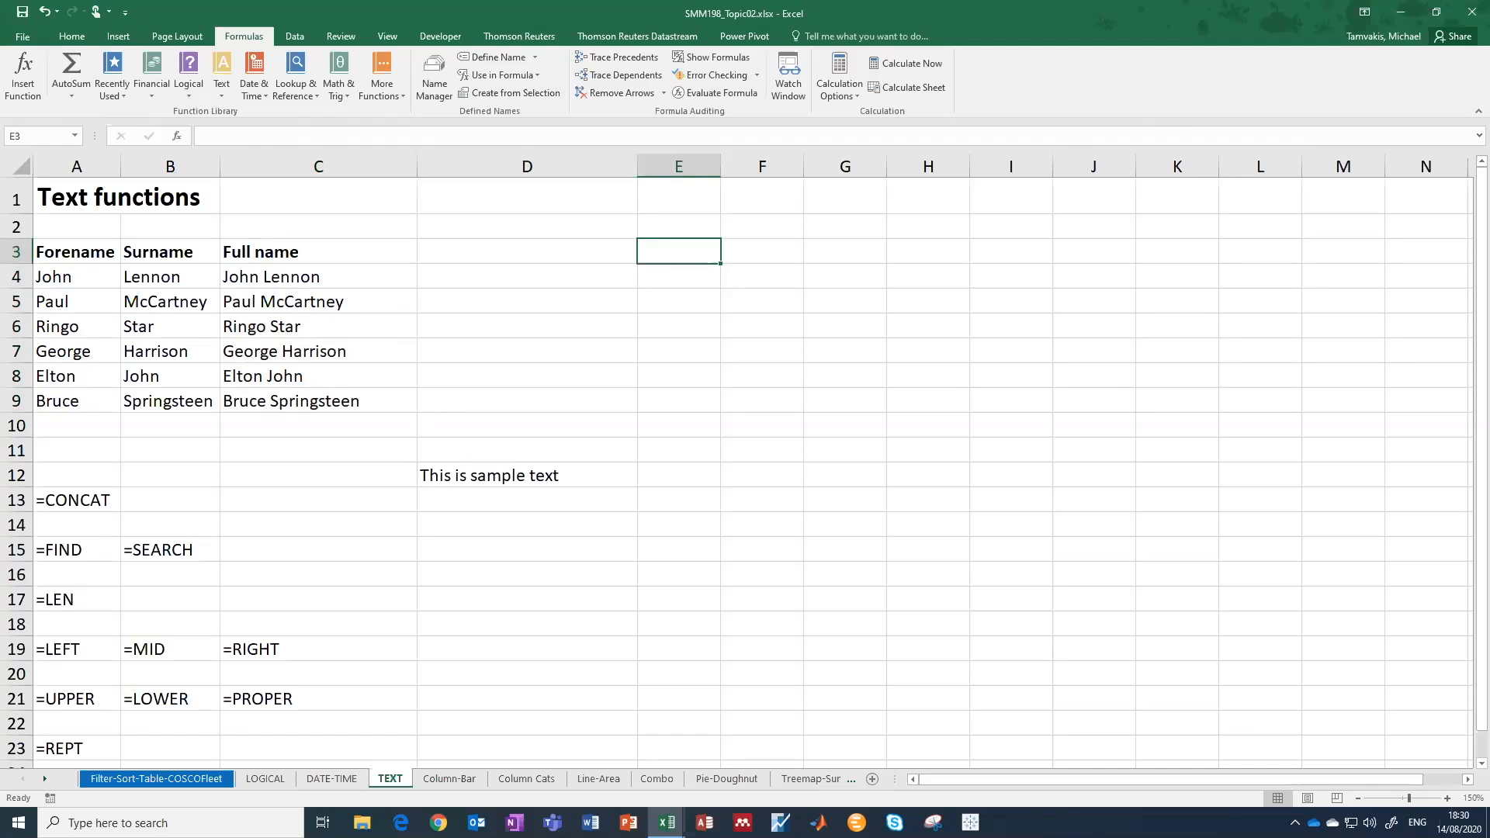
text(Grades)
key(Return)
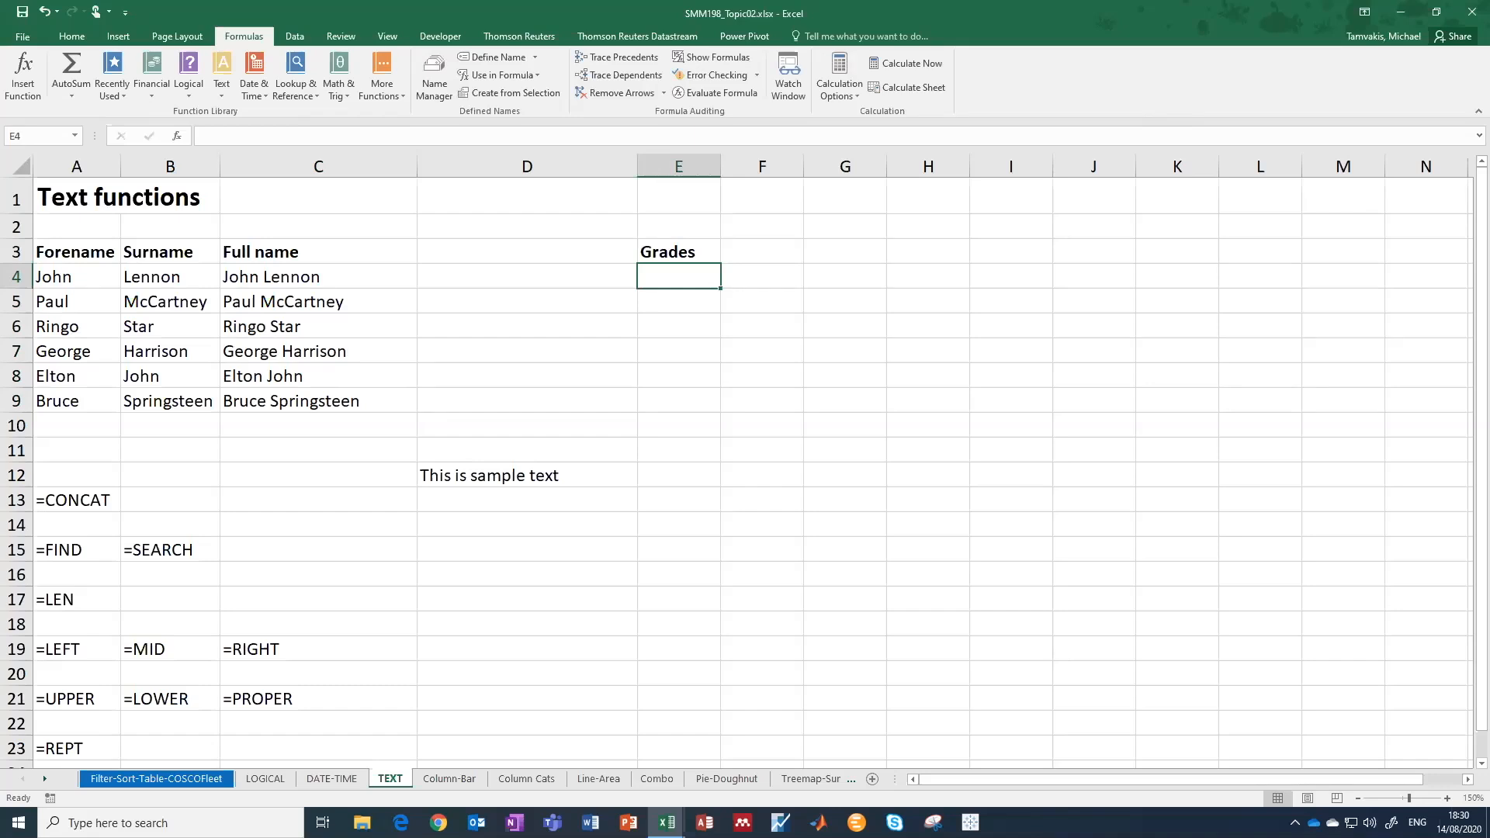
Enter the grades 56, 78, 43, 62, 55 and 80 in cells E4 to E9.
text(56)
key(Return)
text(78)
key(Return)
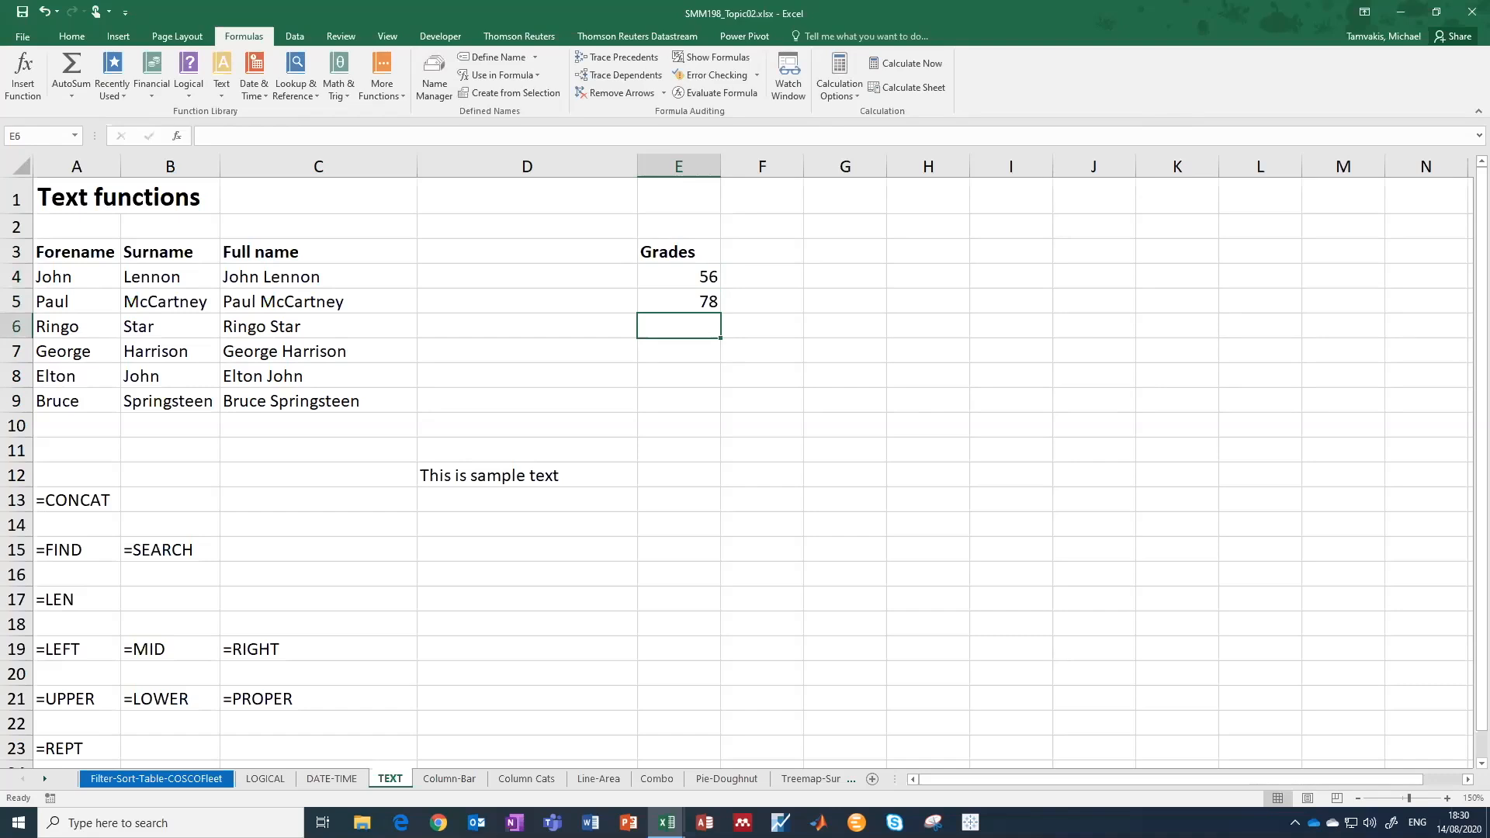
text(43)
key(Return)
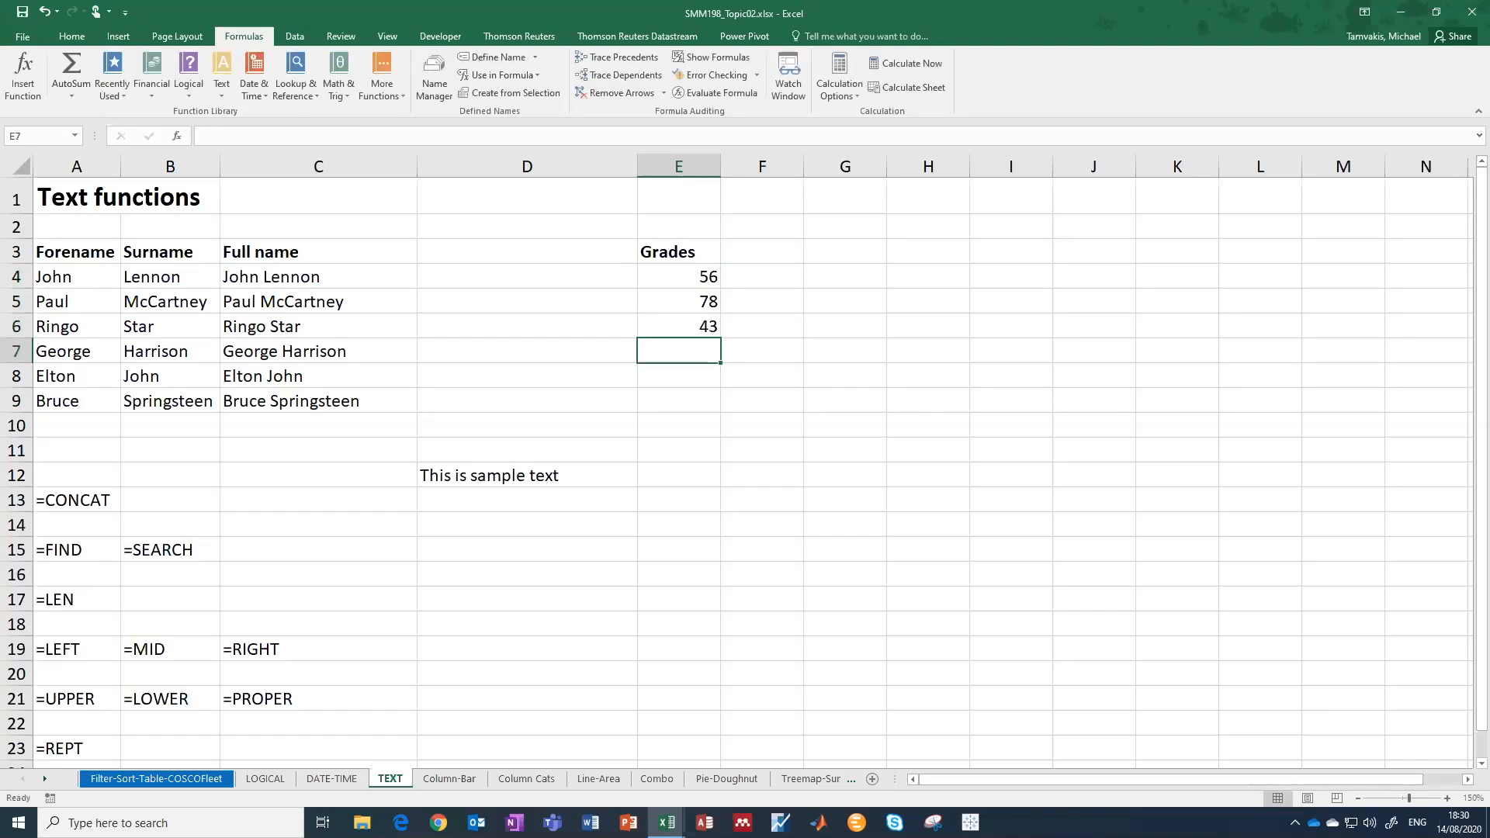
text(62)
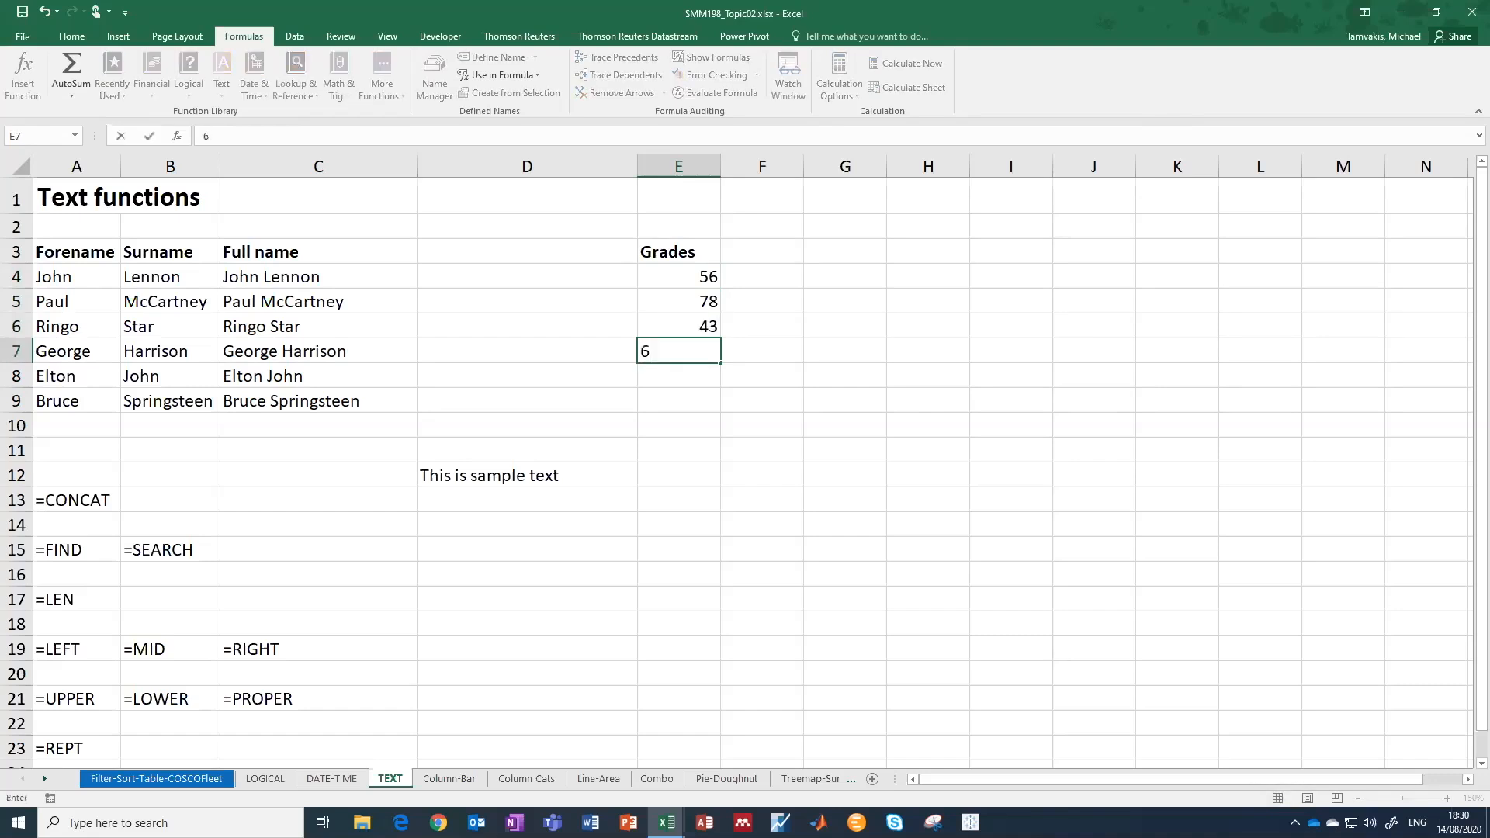
key(Return)
text(55)
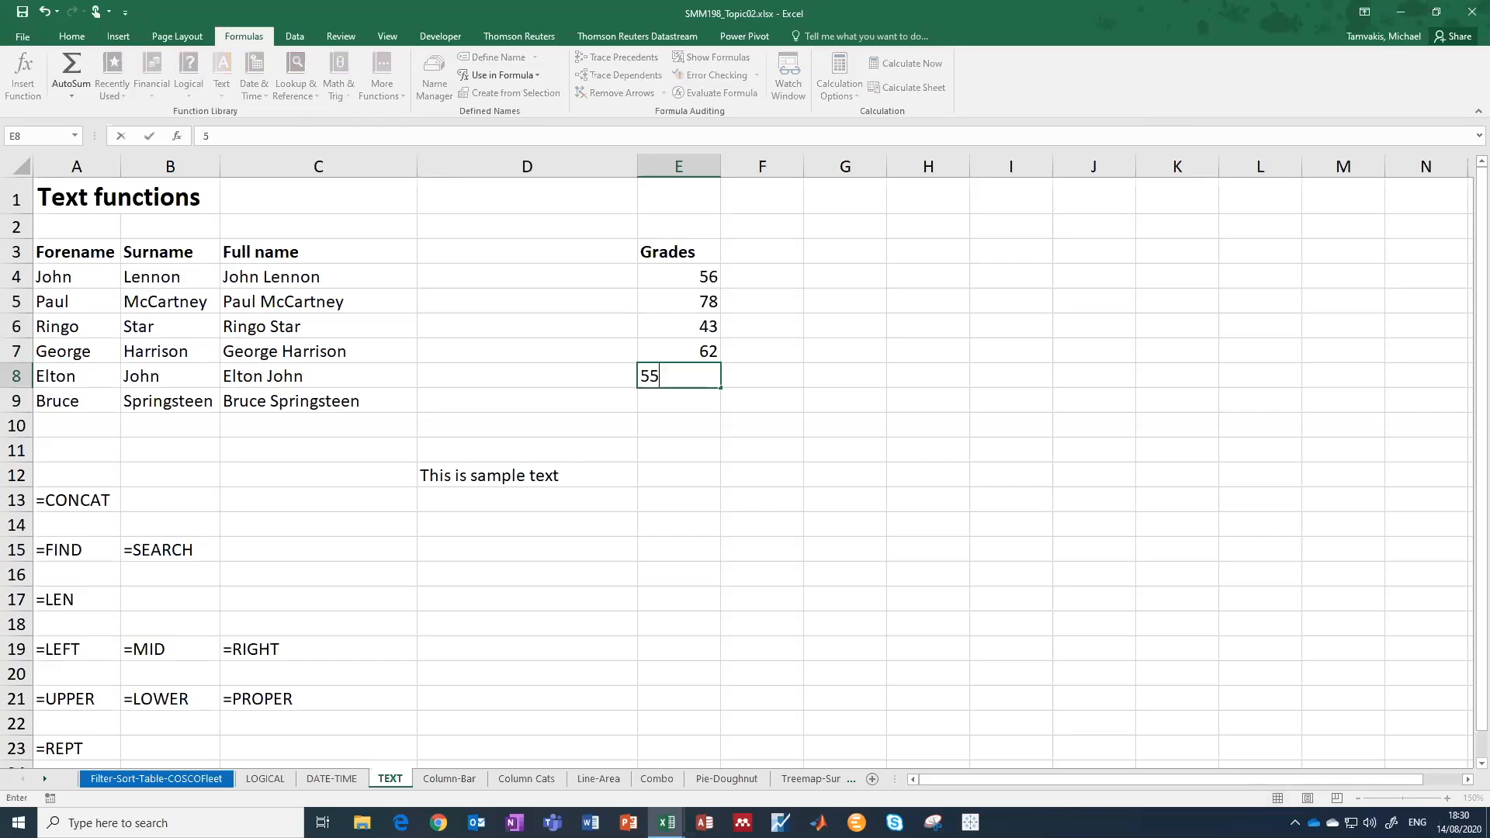
key(Return)
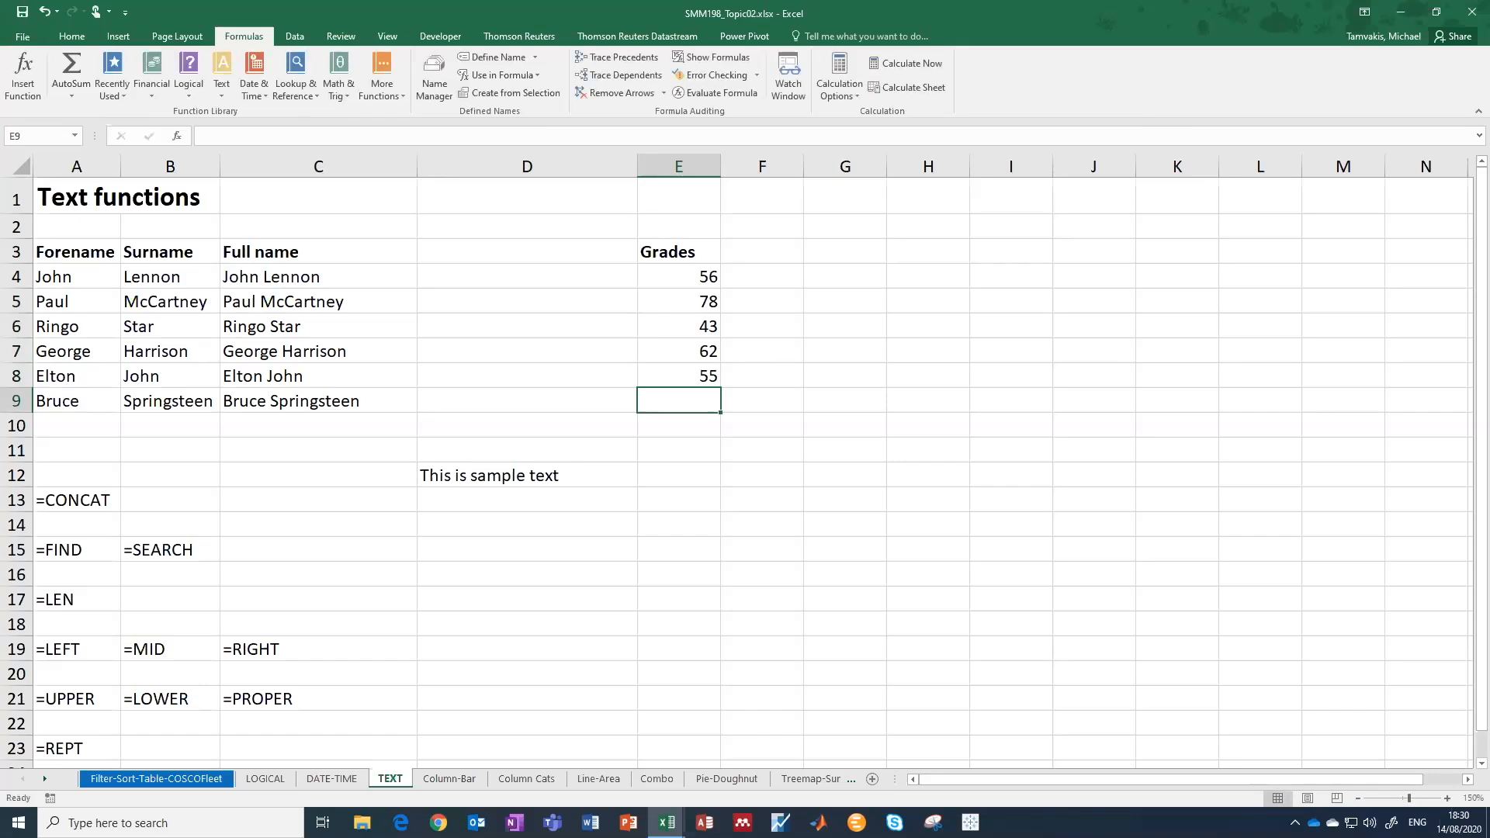
text(80)
key(Return)
In D4, enter the formula =A4 & " received a grade of " & E4.
key(Up)
key(Up)
key(Up)
key(Up)
key(Up)
key(Up)
key(Left)
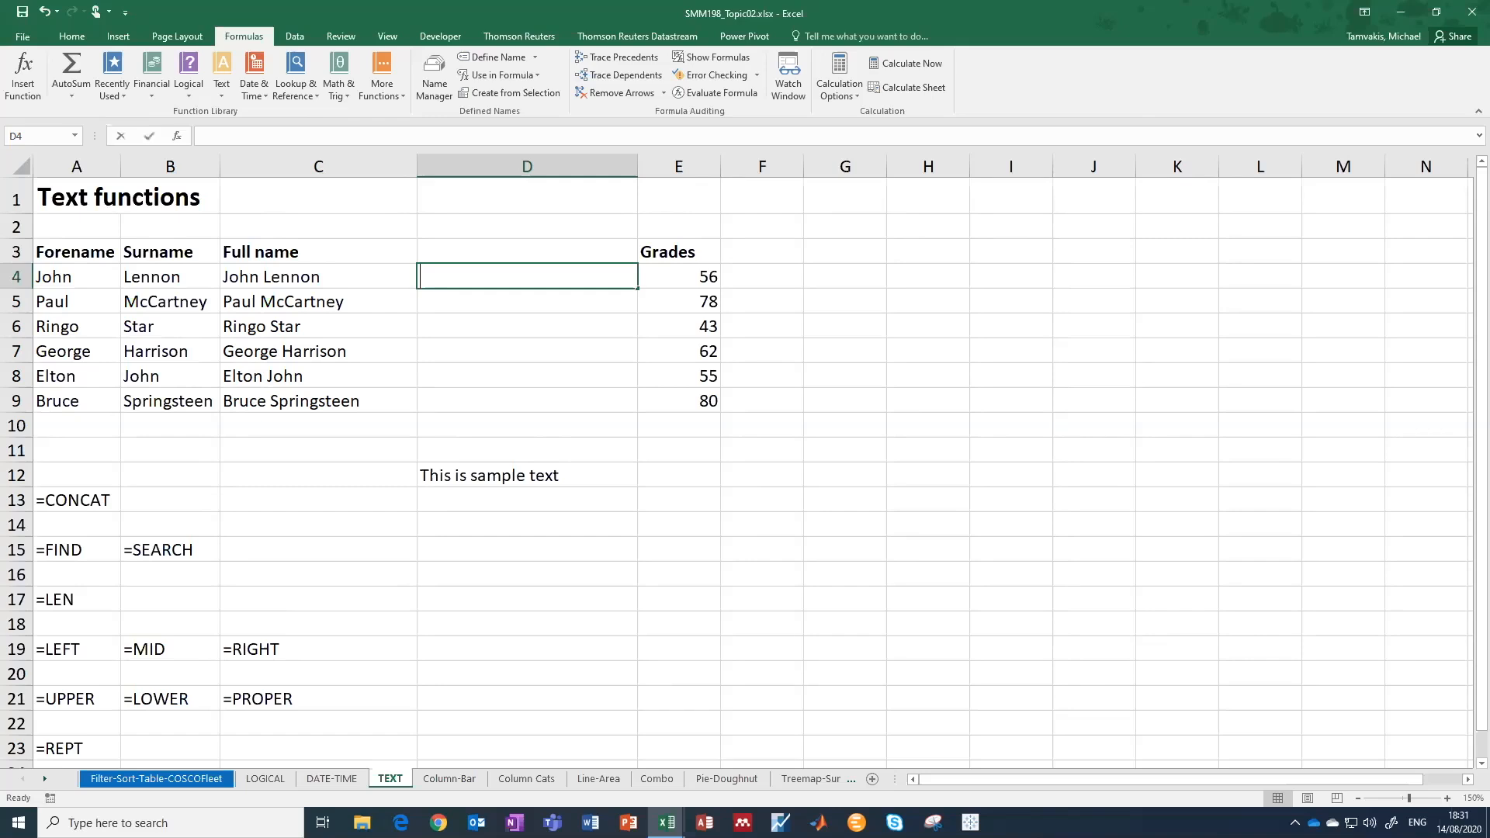
text(=)
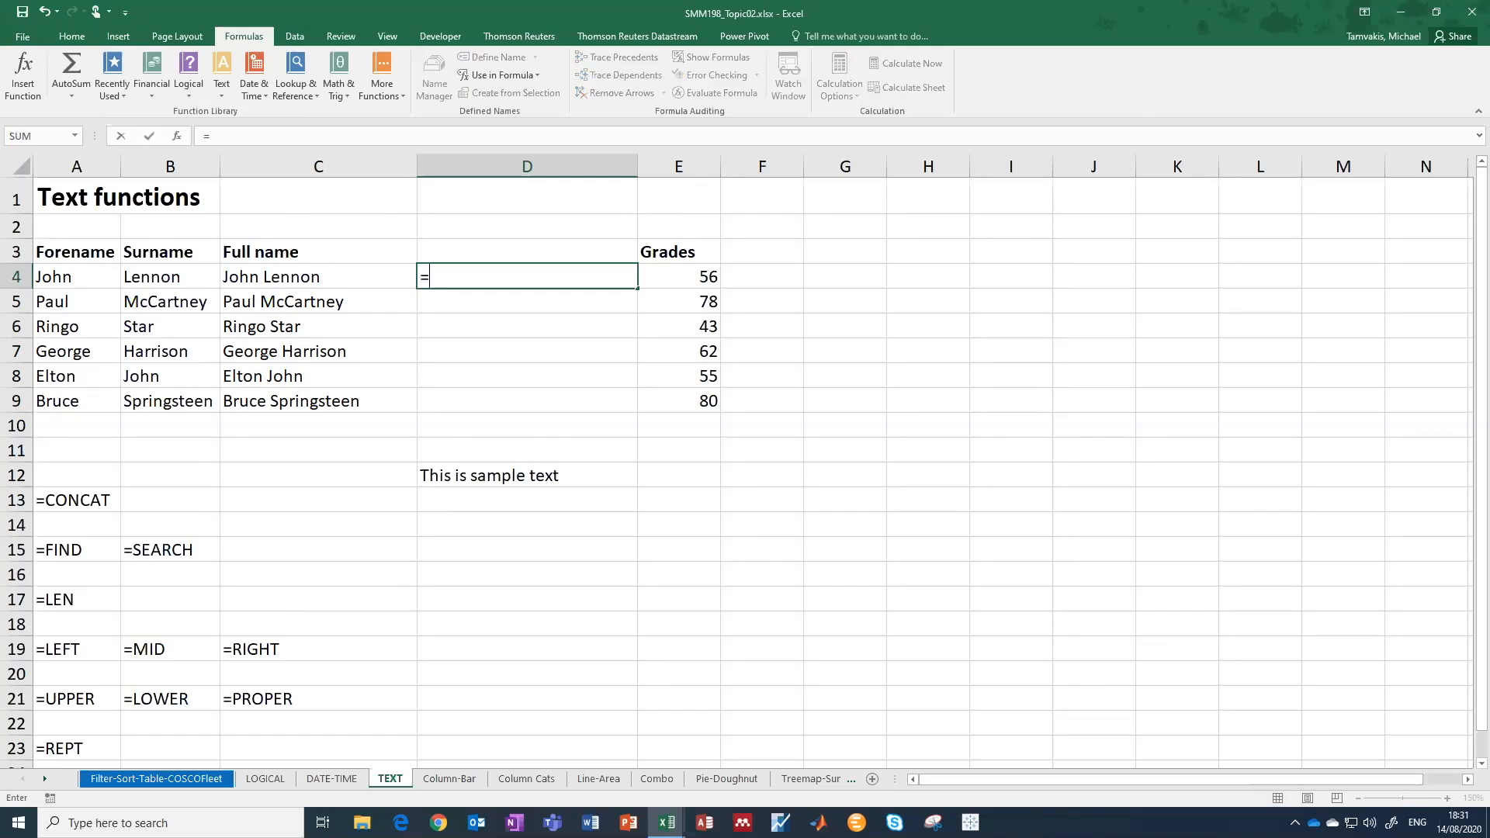
click(76, 276)
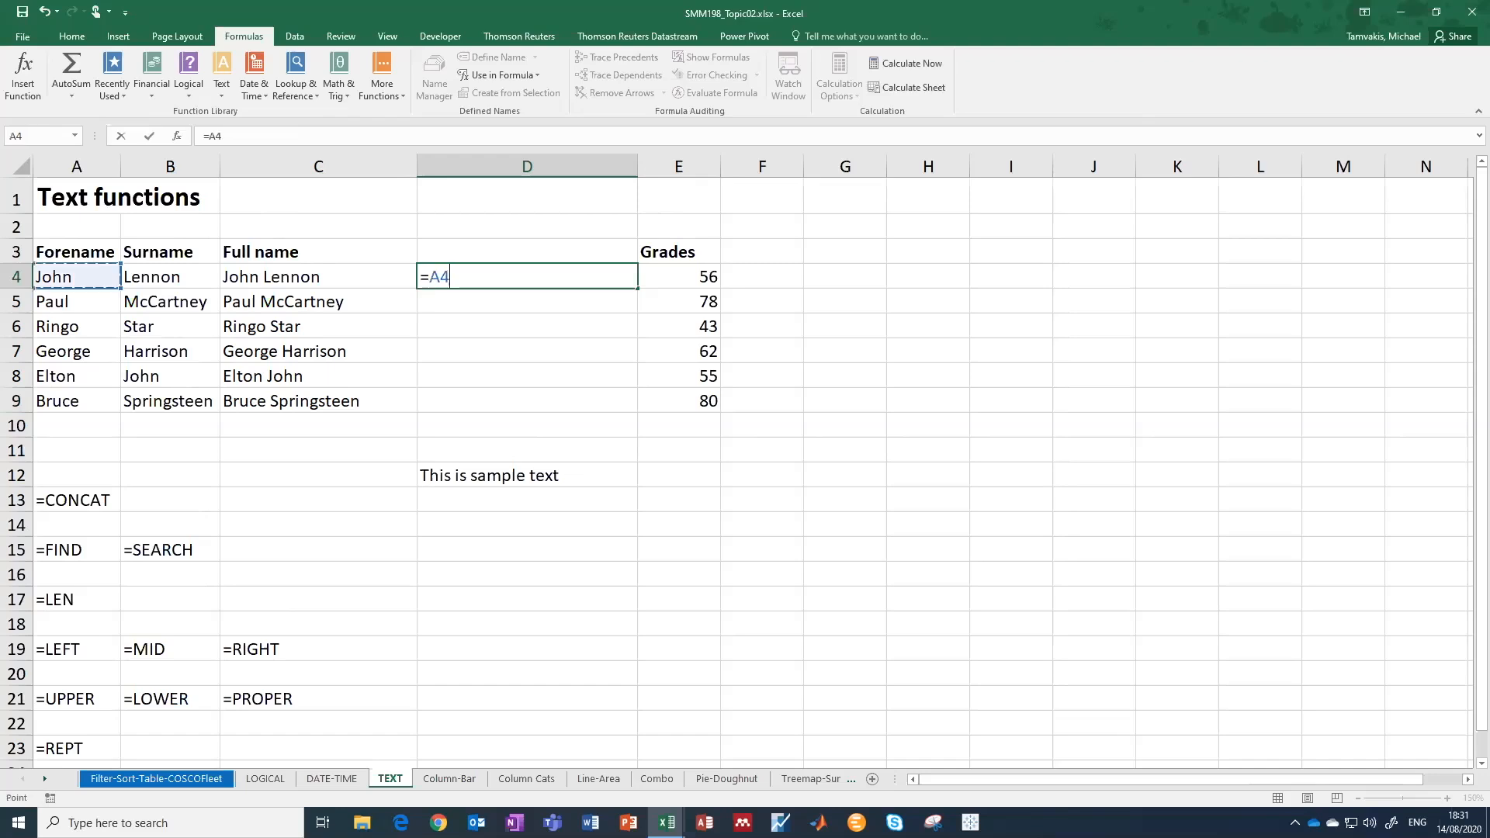
text(& " received a garde of)
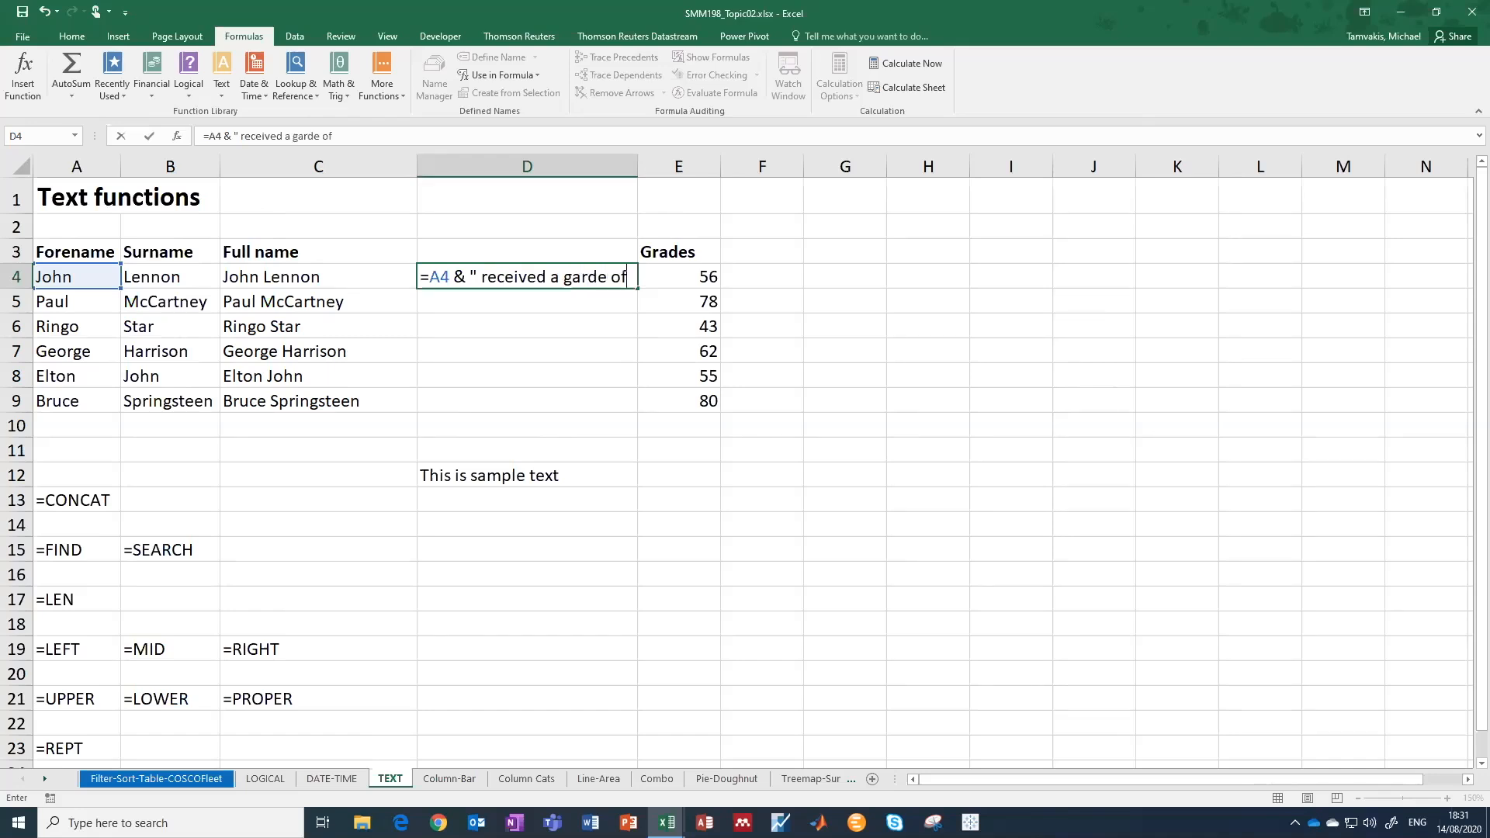
key(BackSpace)
key(BackSpace)
key(BackSpace)
key(BackSpace)
key(BackSpace)
key(BackSpace)
key(BackSpace)
text(rade of " & E4)
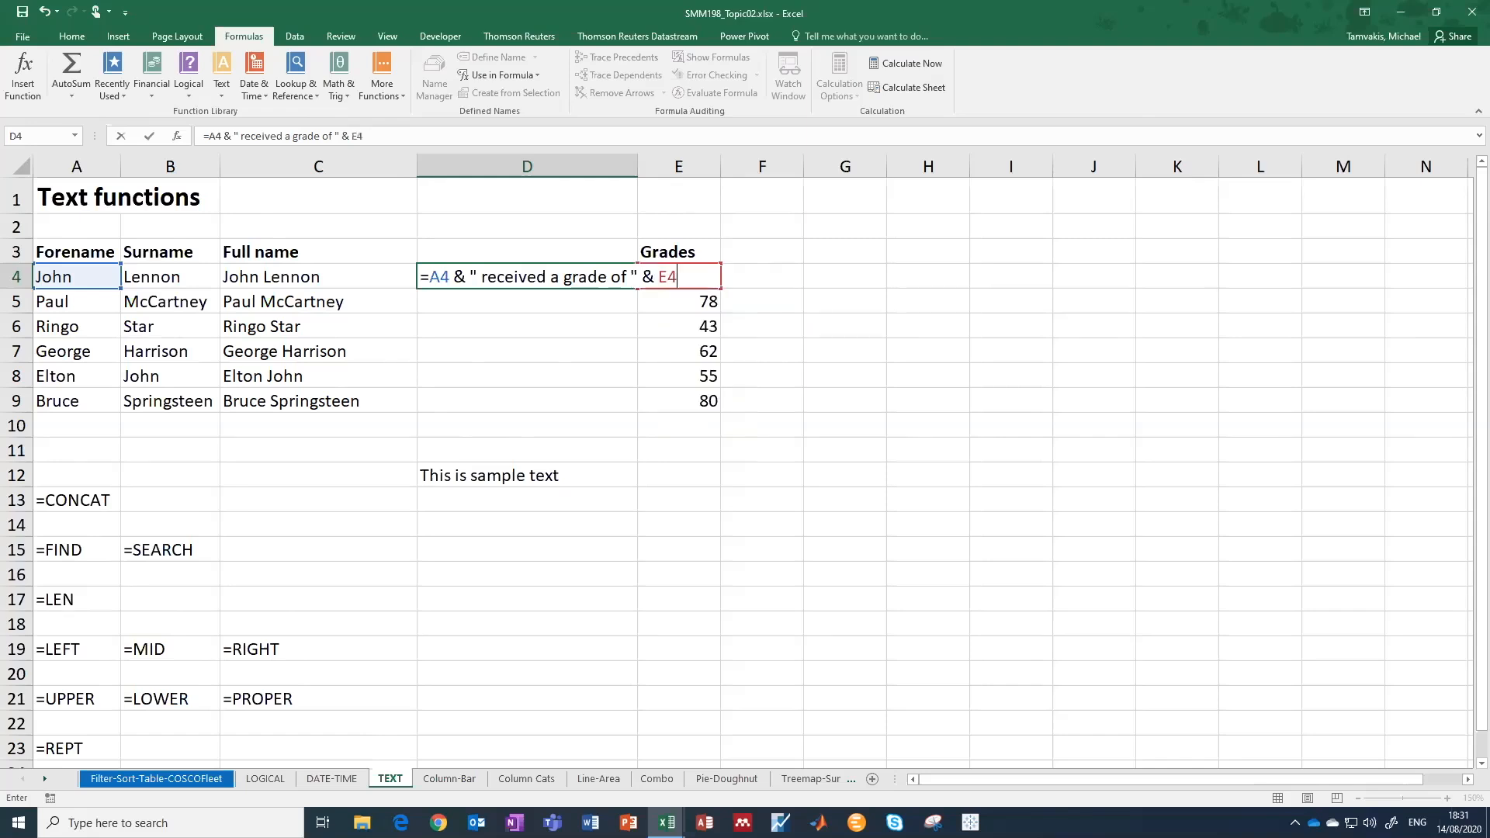
key(Return)
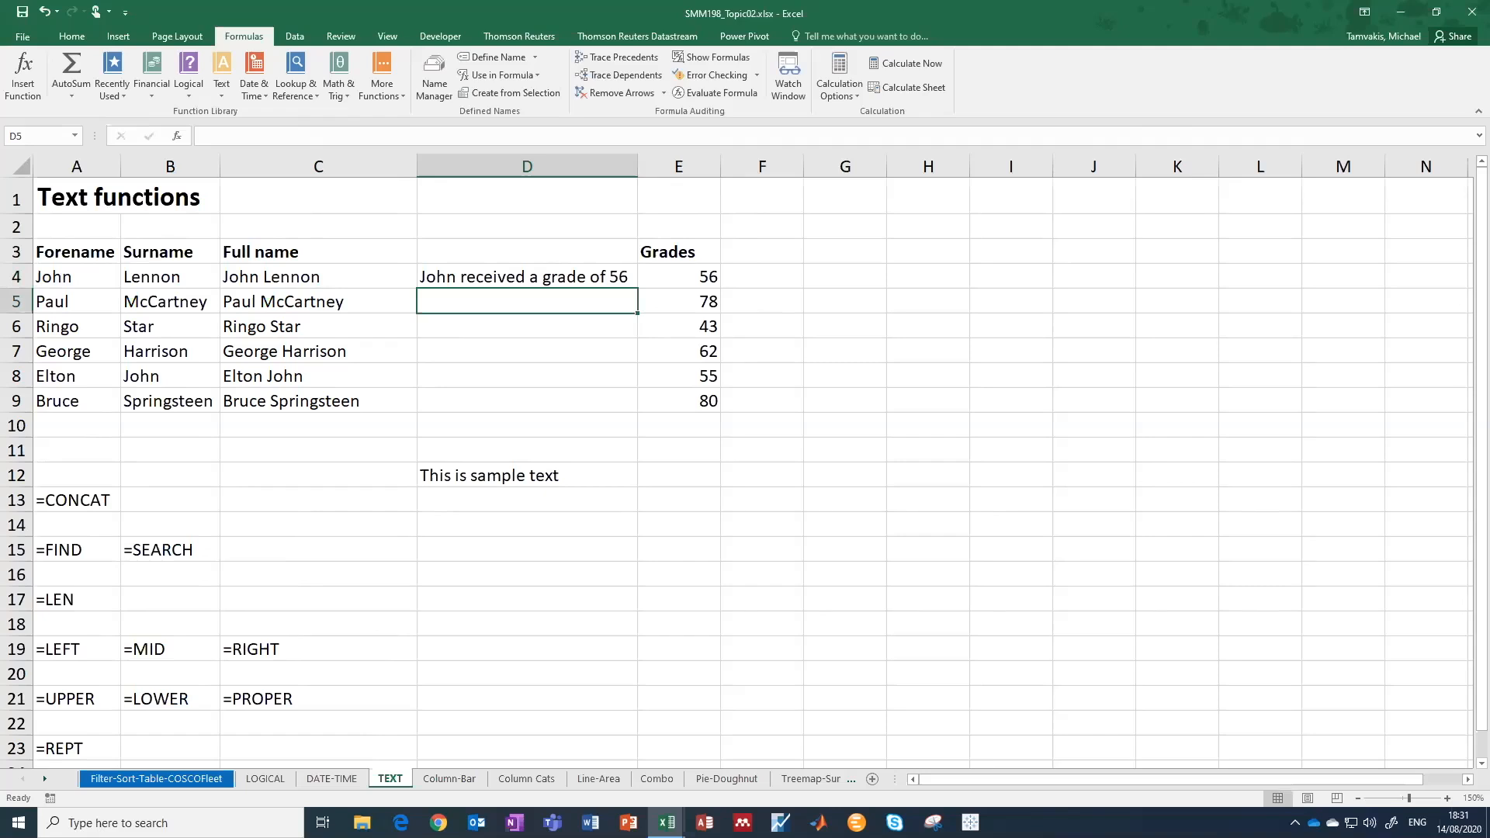
Fill the D4 formula down to D9 and auto-fit the width of column D.
click(527, 276)
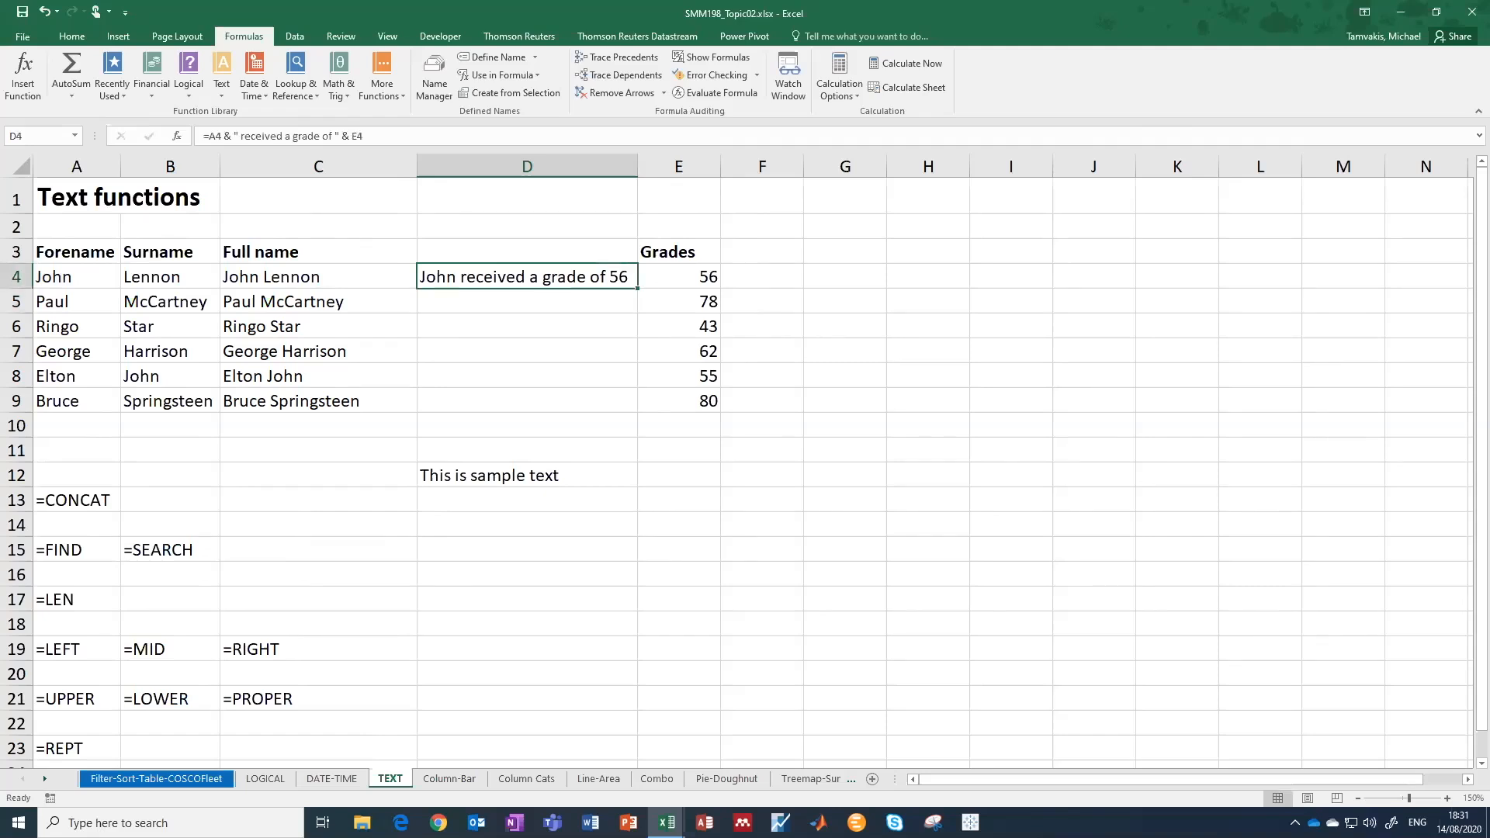
drag(637, 287, 637, 410)
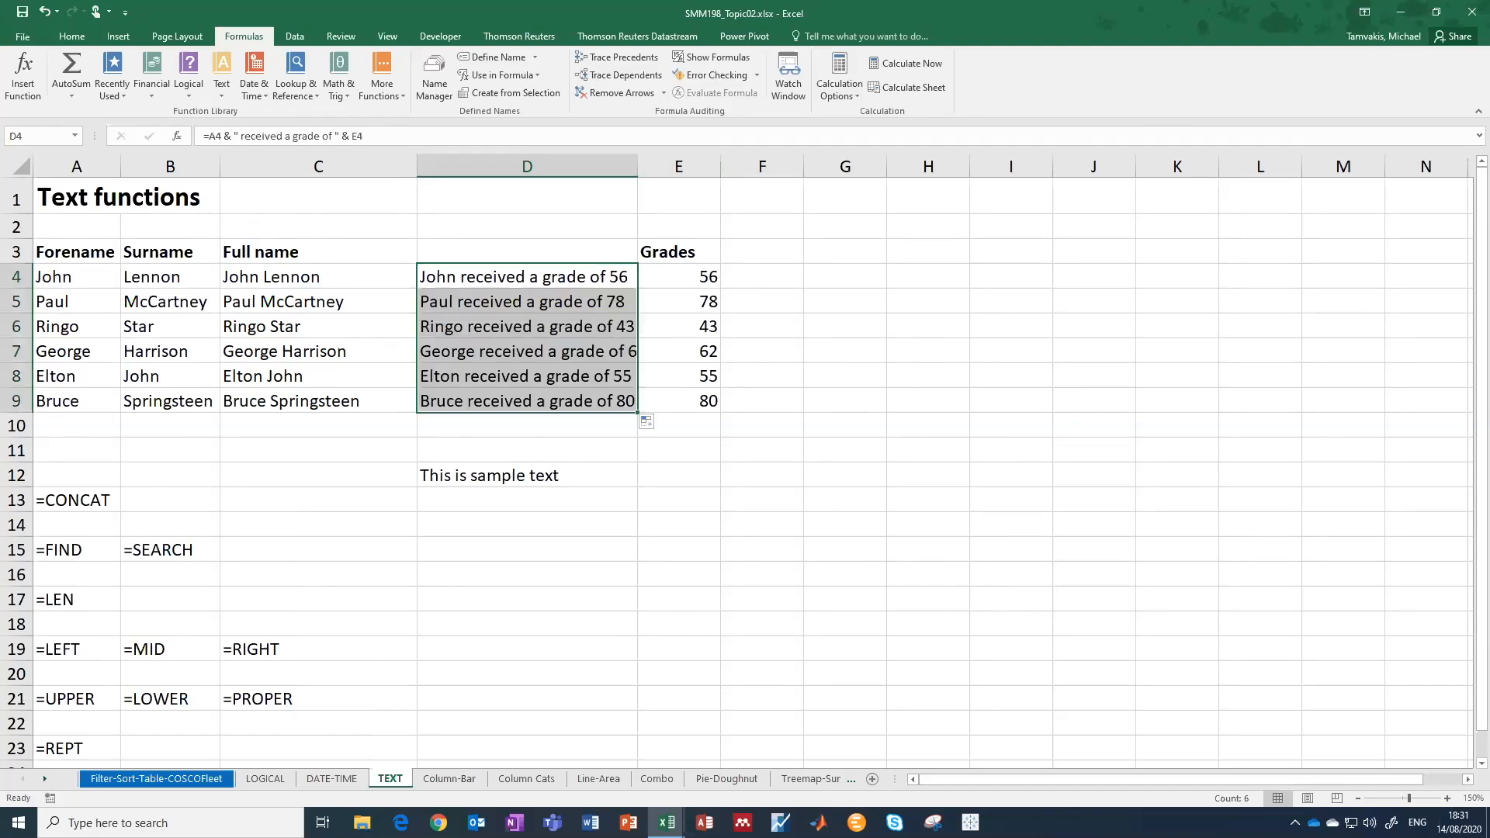
double_click(637, 166)
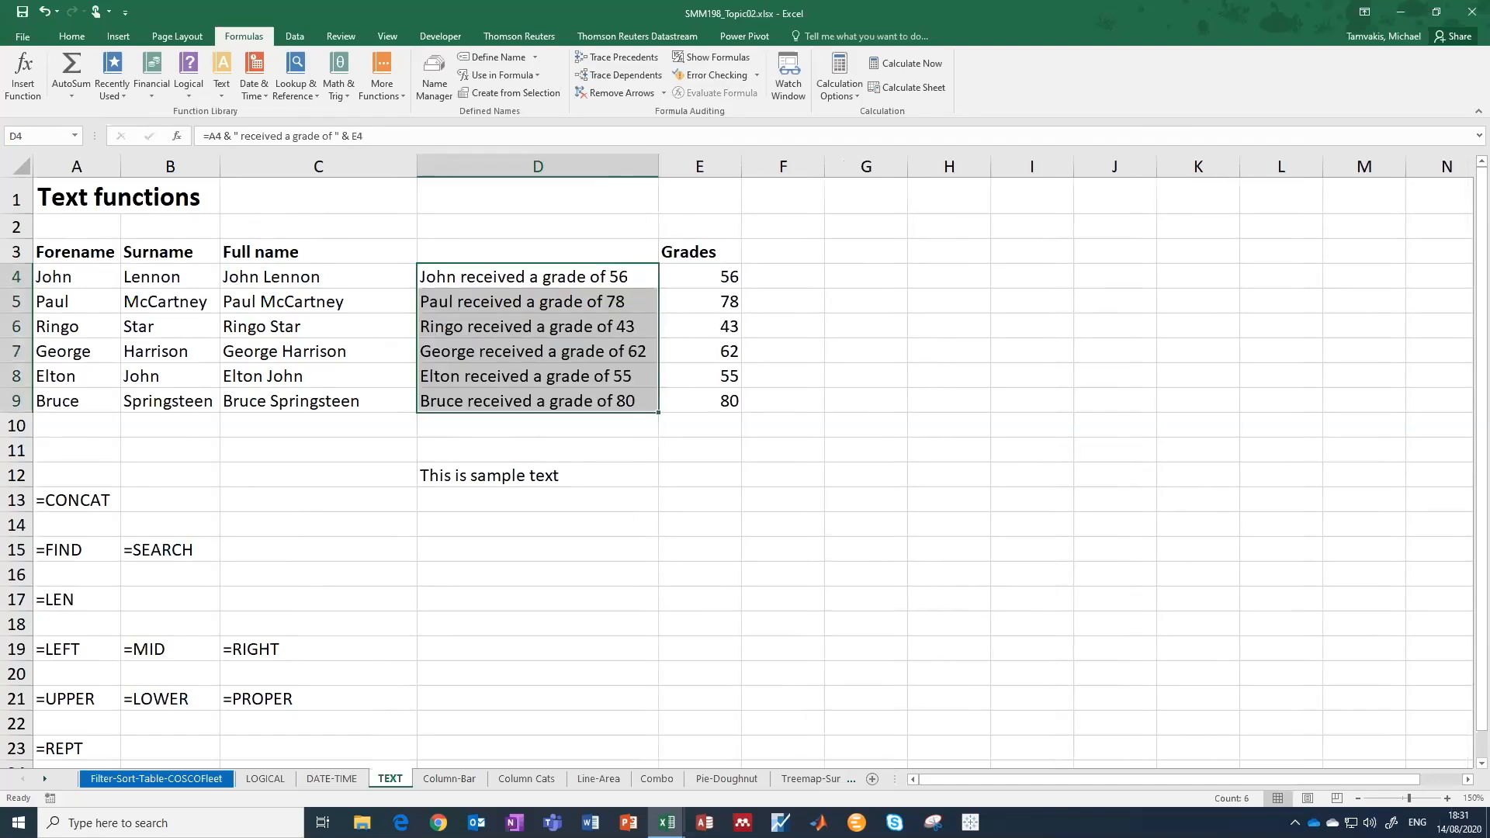
click(537, 276)
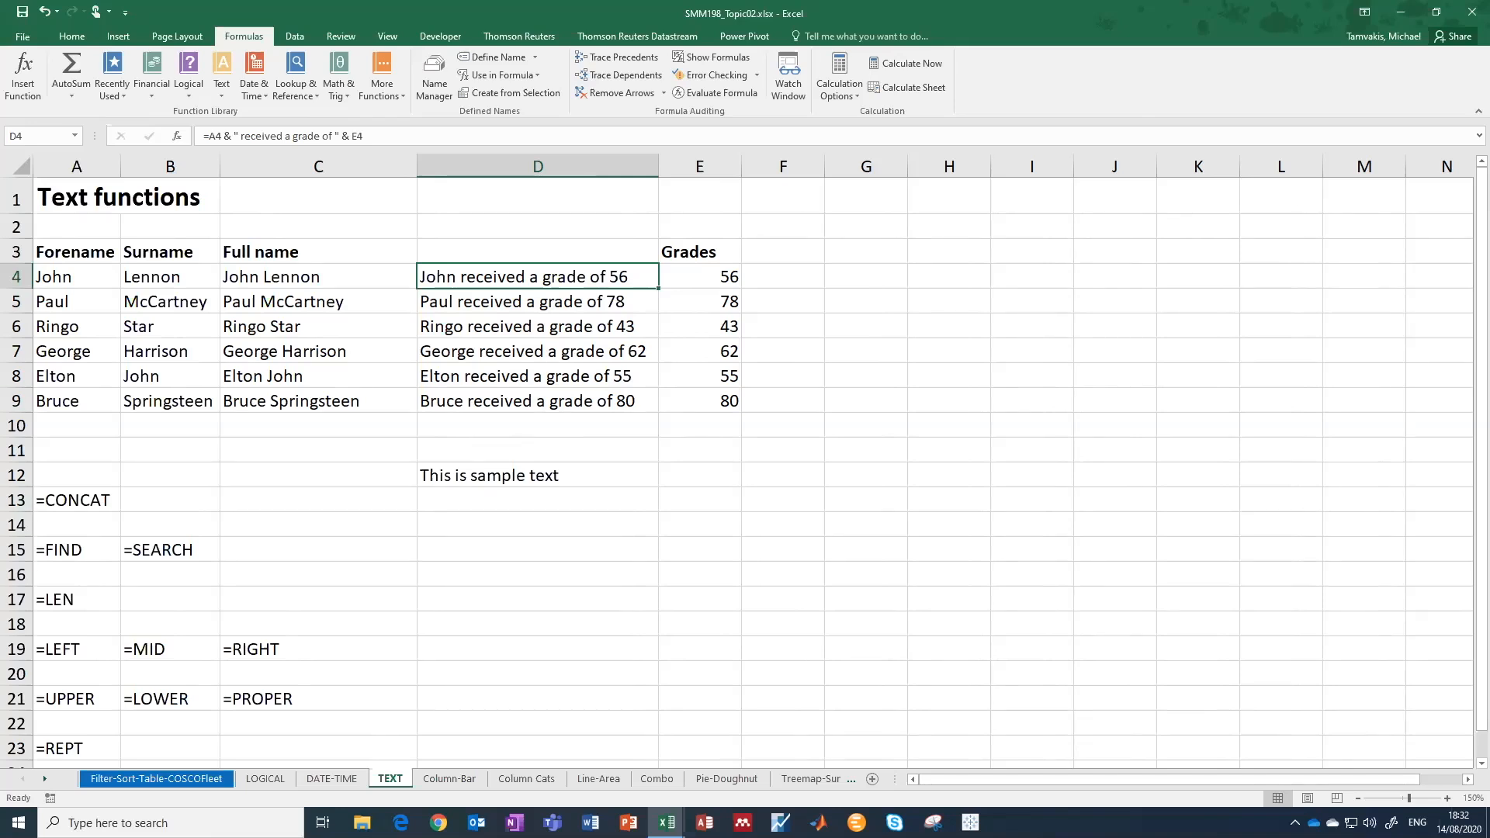
In C13, enter the formula =CONCATENATE(A4," ",B4) to join the forename and surname with a space.
click(76, 500)
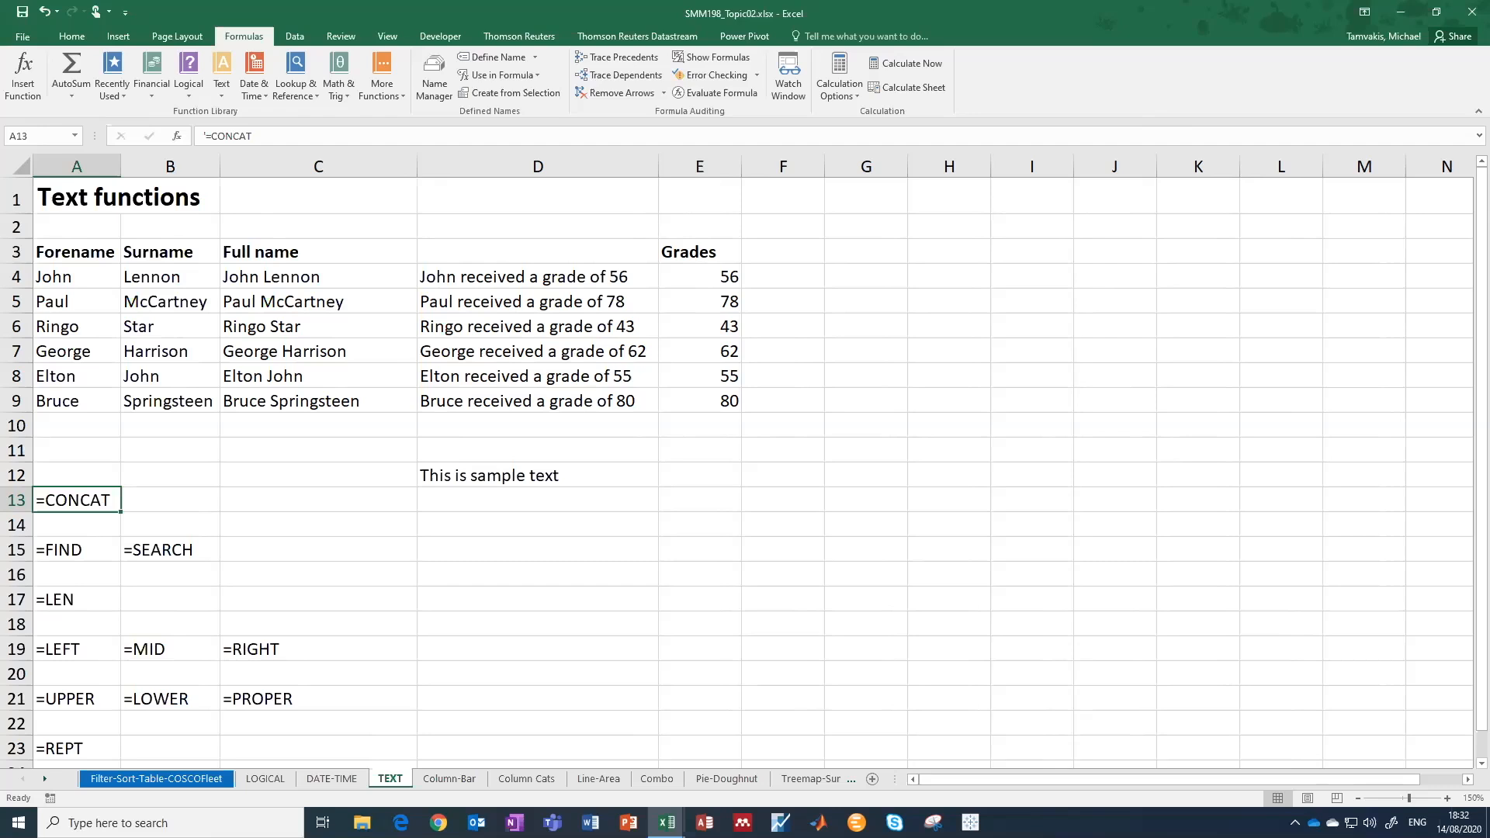
click(170, 500)
click(318, 500)
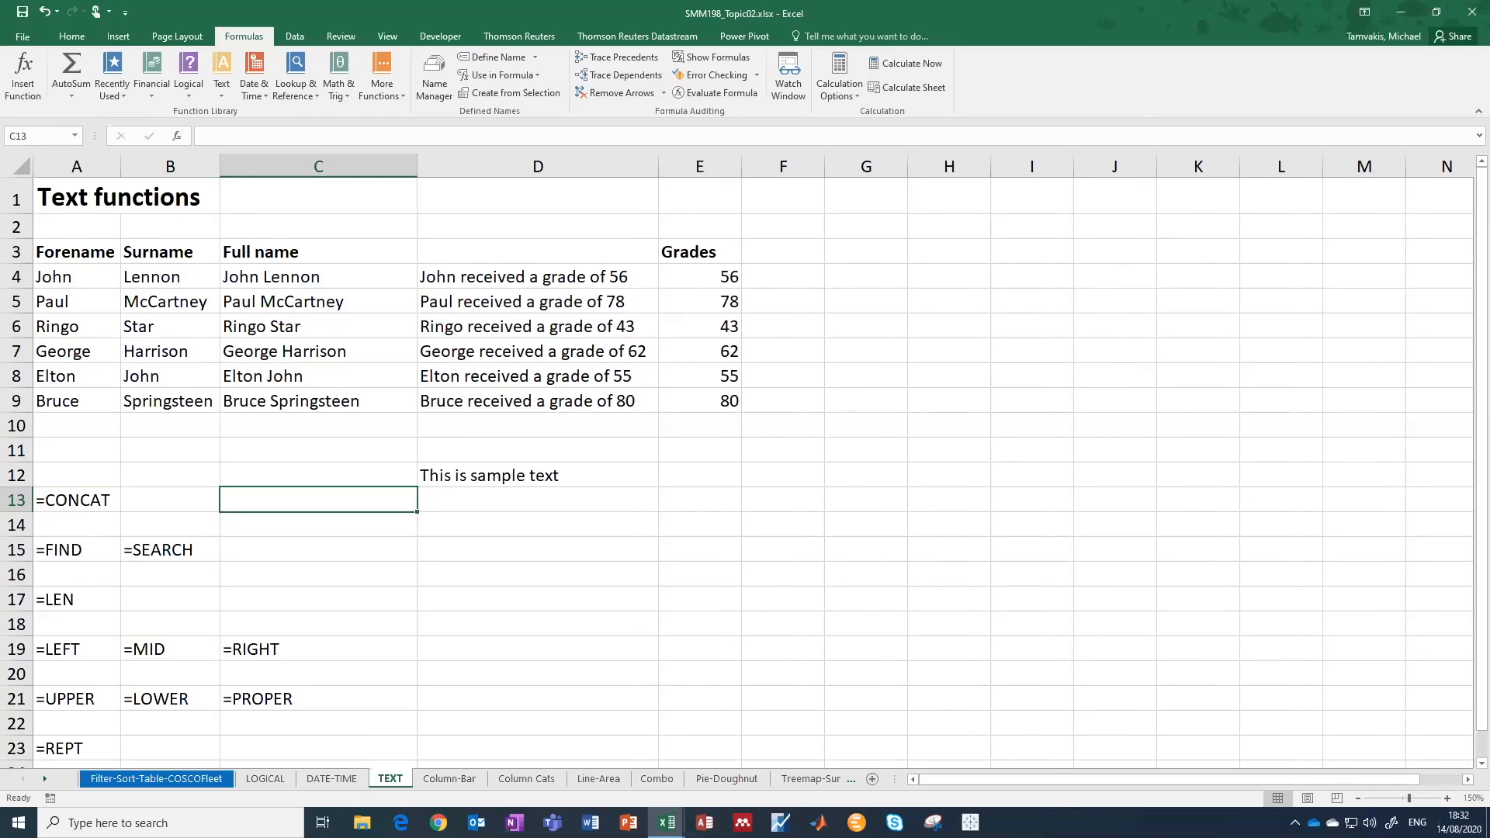
text(=)
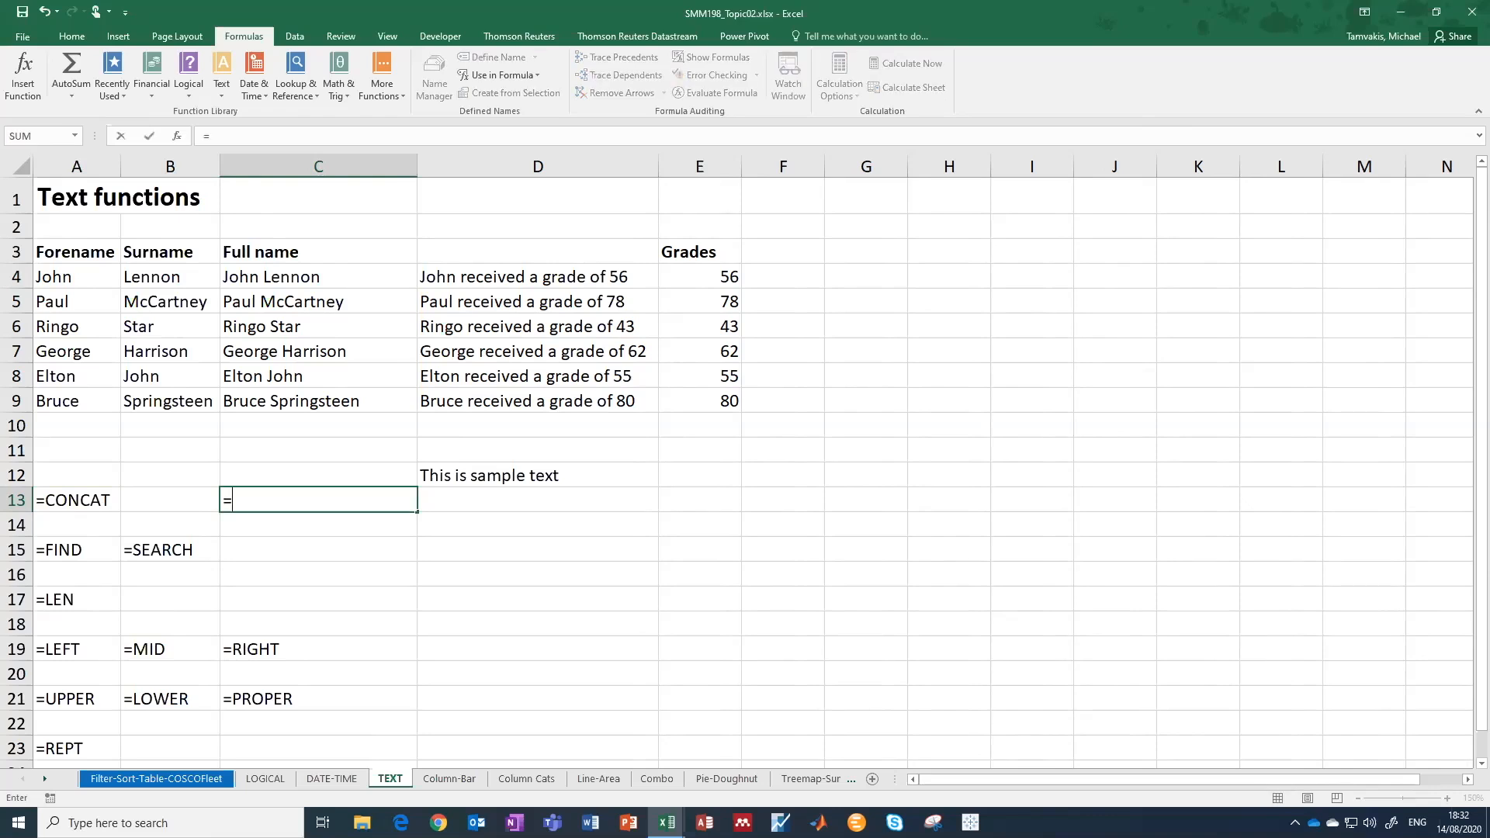
text(concat)
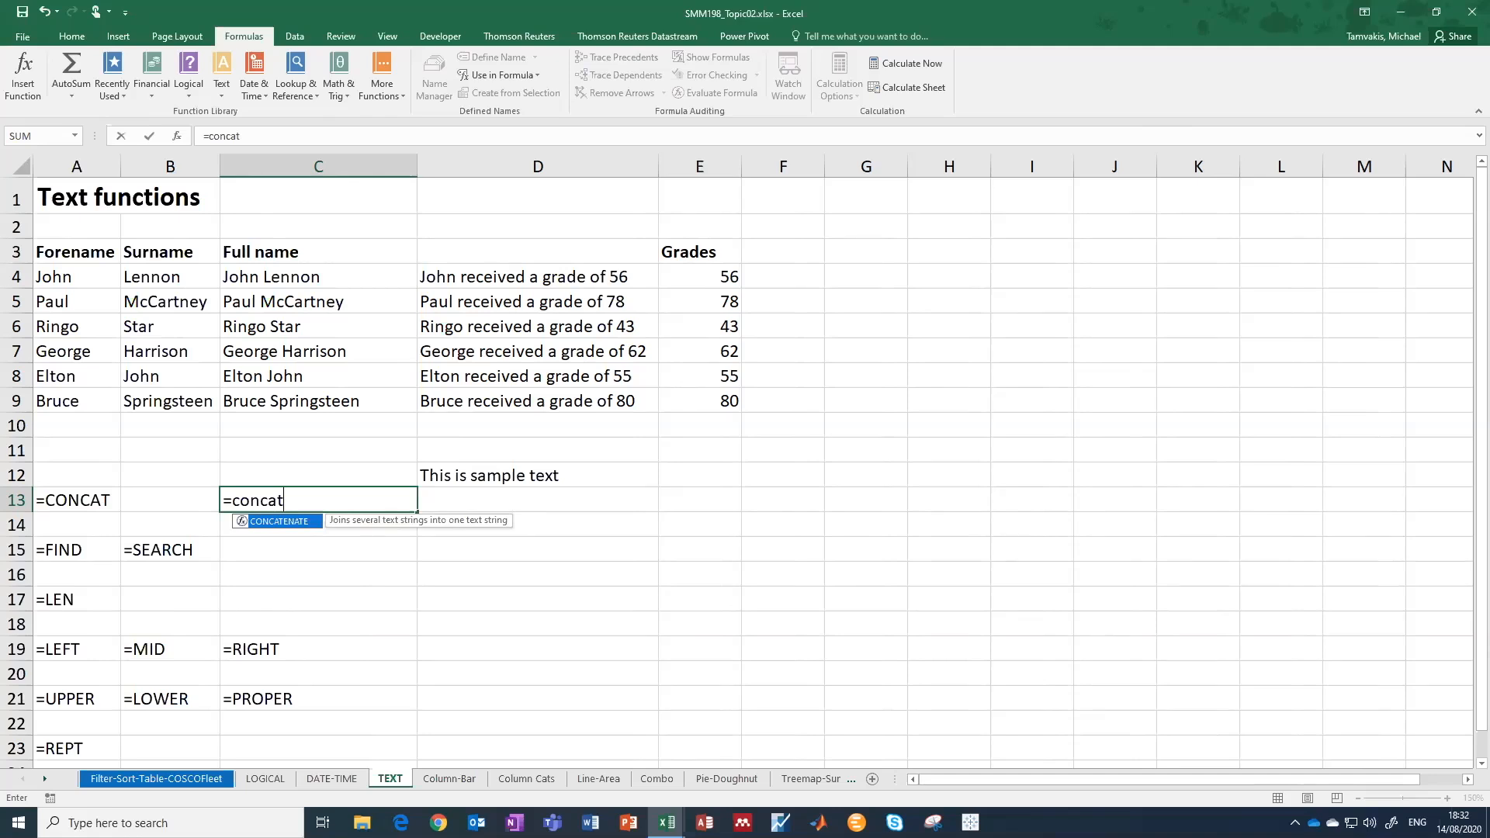
text(enate)
text(()
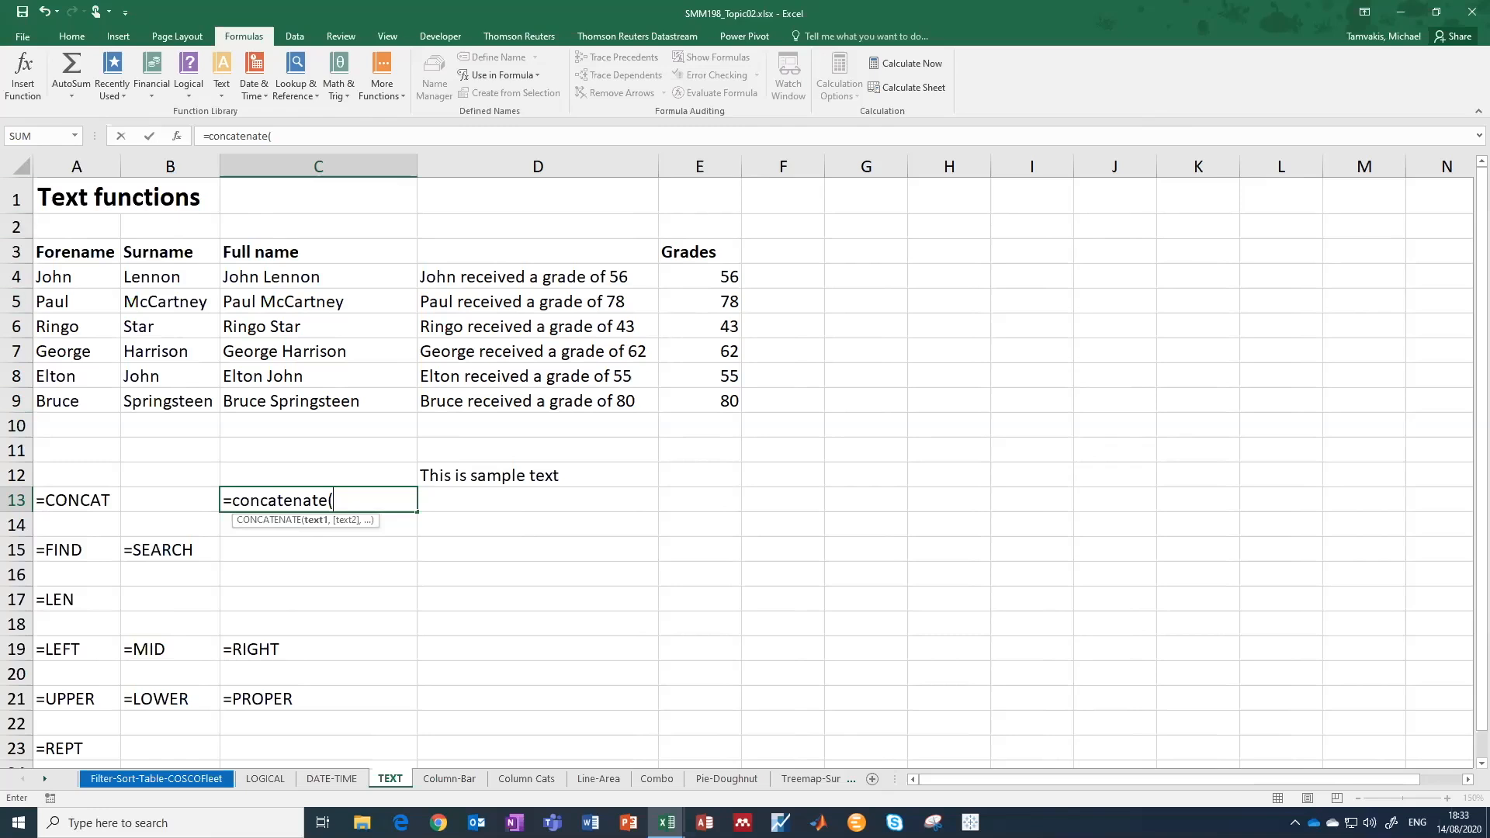
click(76, 277)
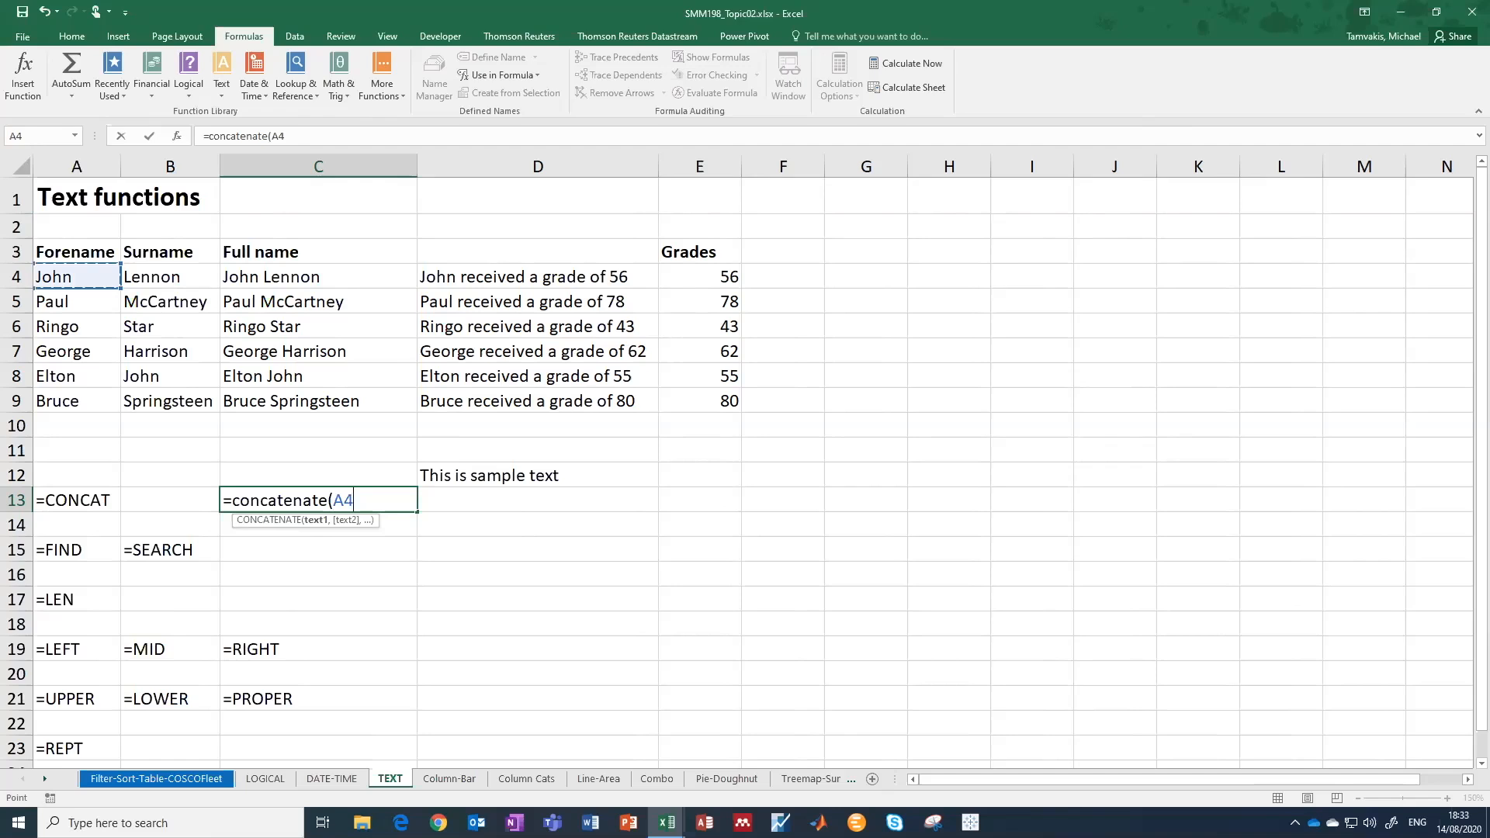
text(,)
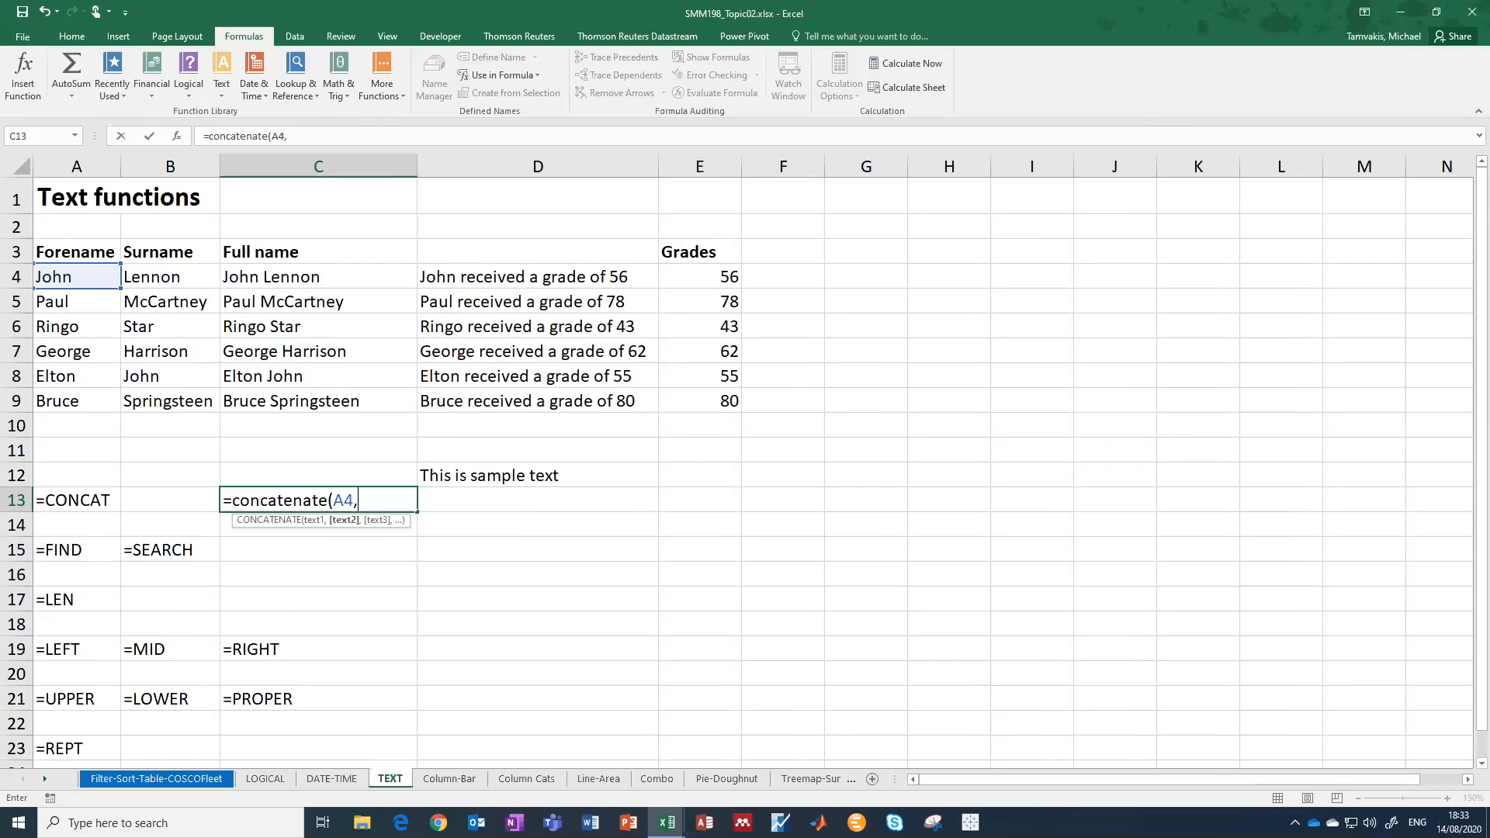
text(" ",)
click(170, 276)
text())
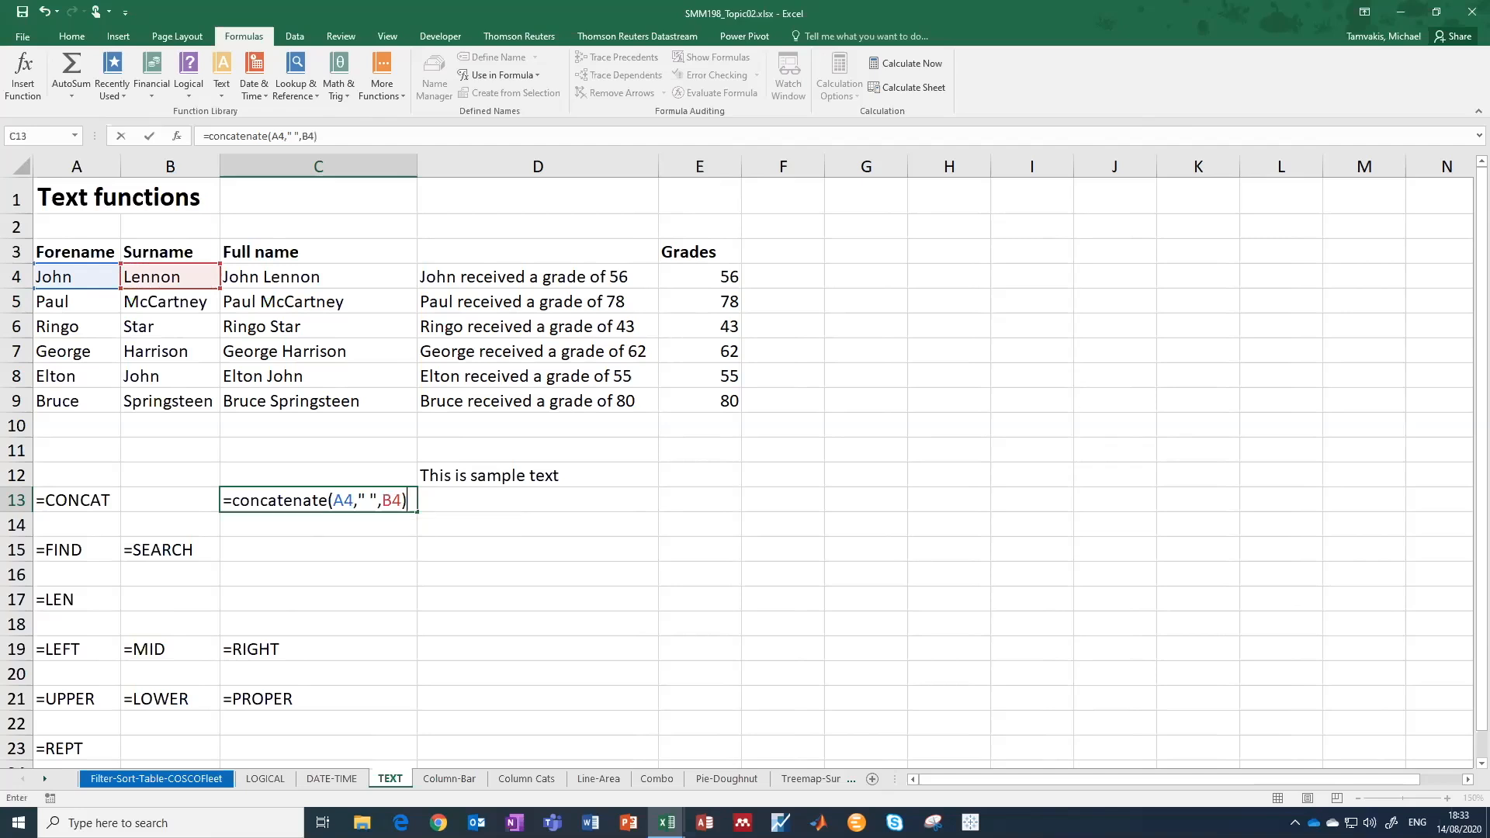
key(Return)
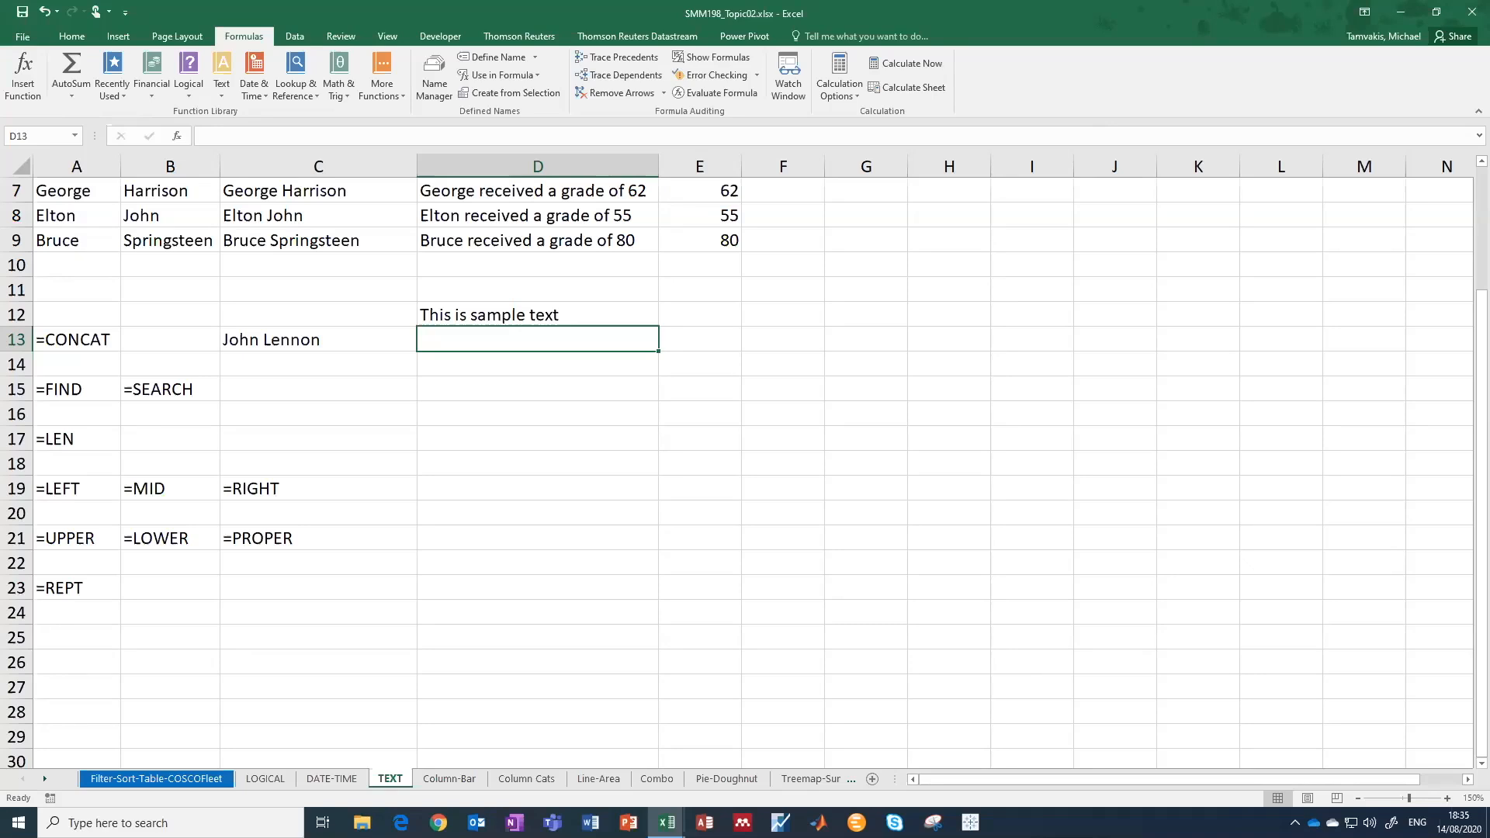
Enter the label "FIND t in D12" in cell D14.
click(76, 389)
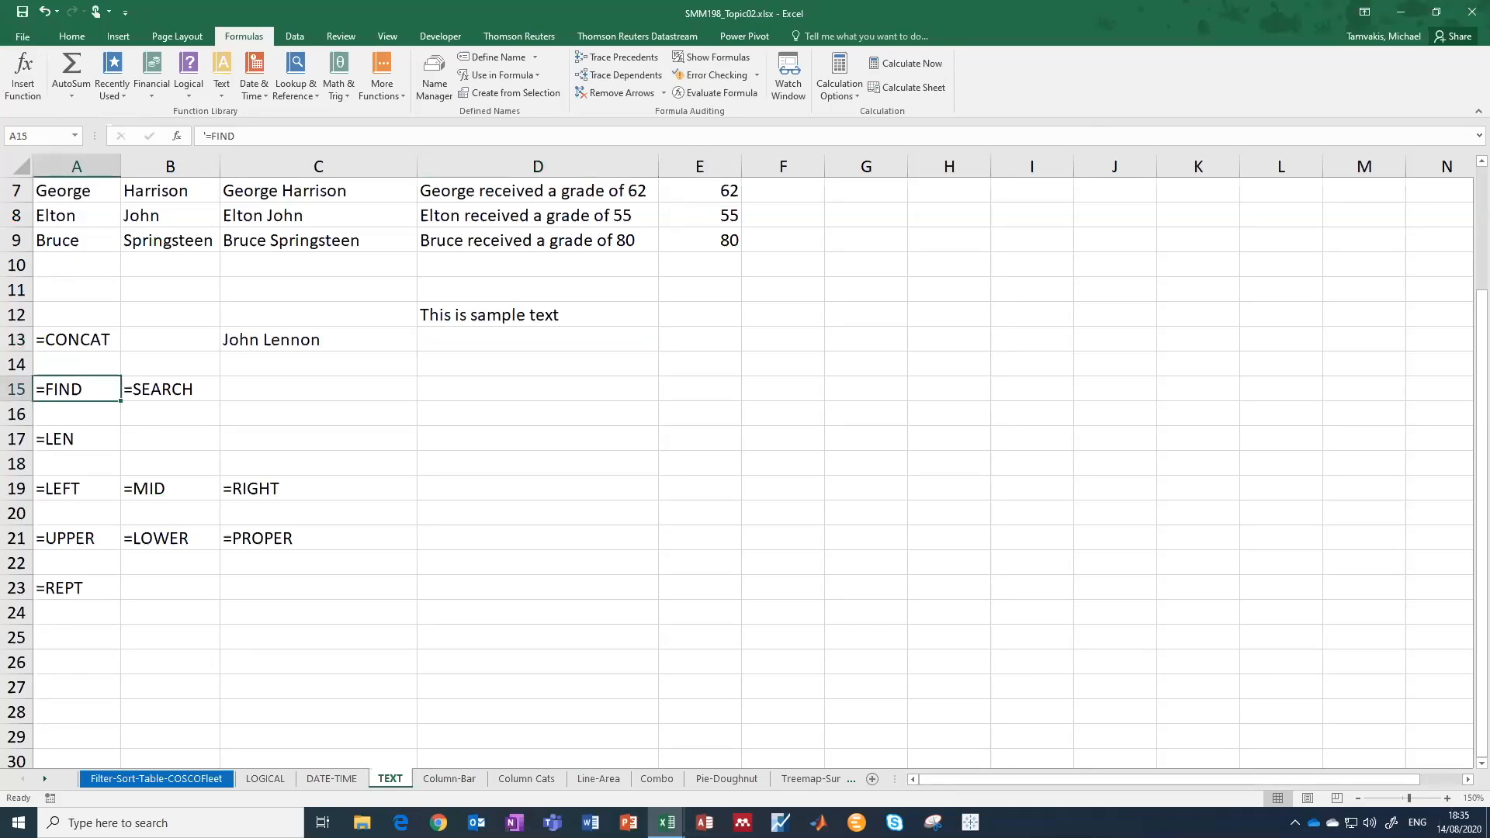
click(170, 388)
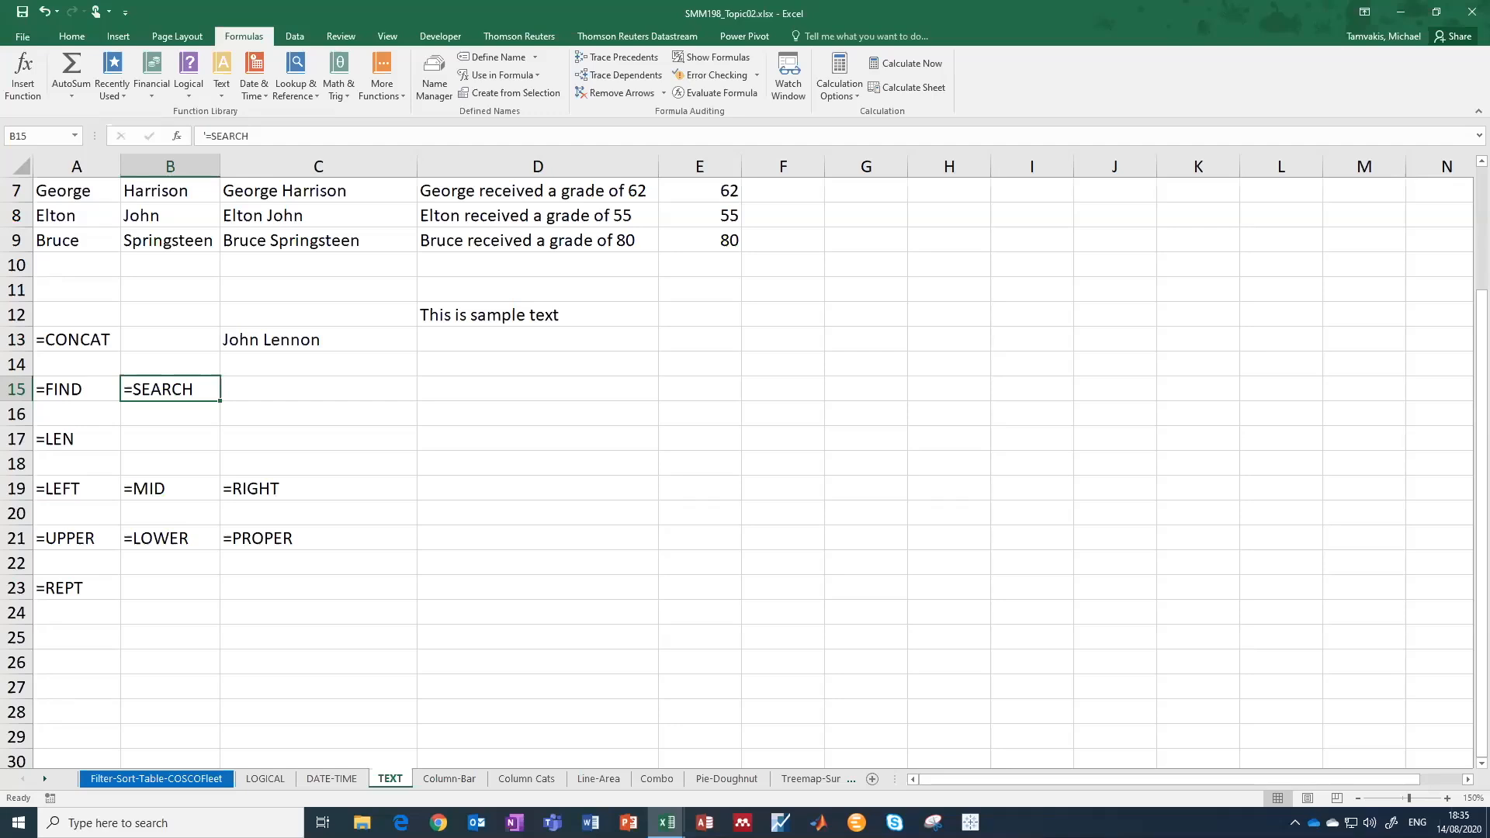
click(76, 389)
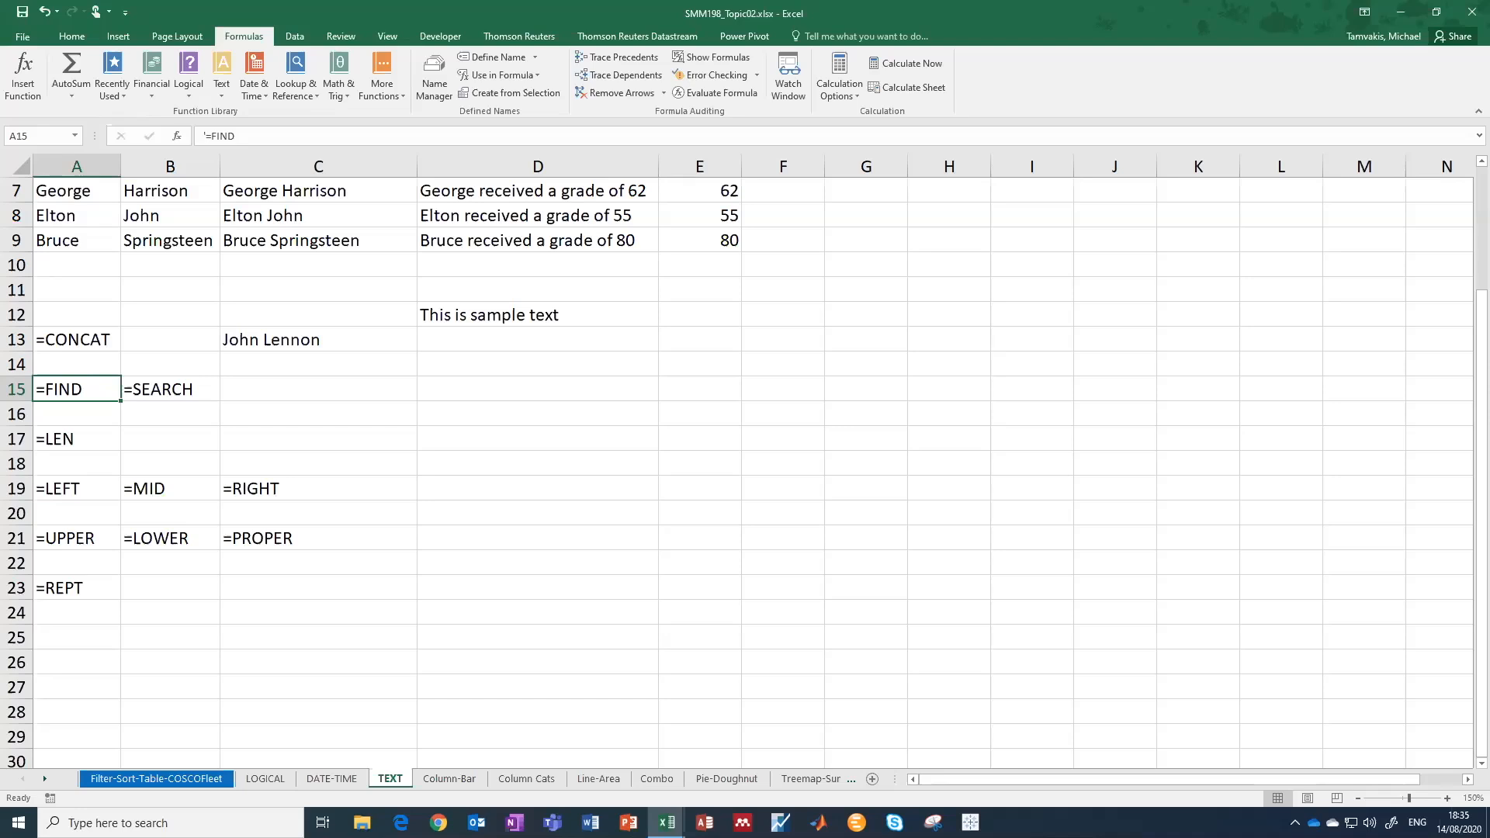
click(537, 314)
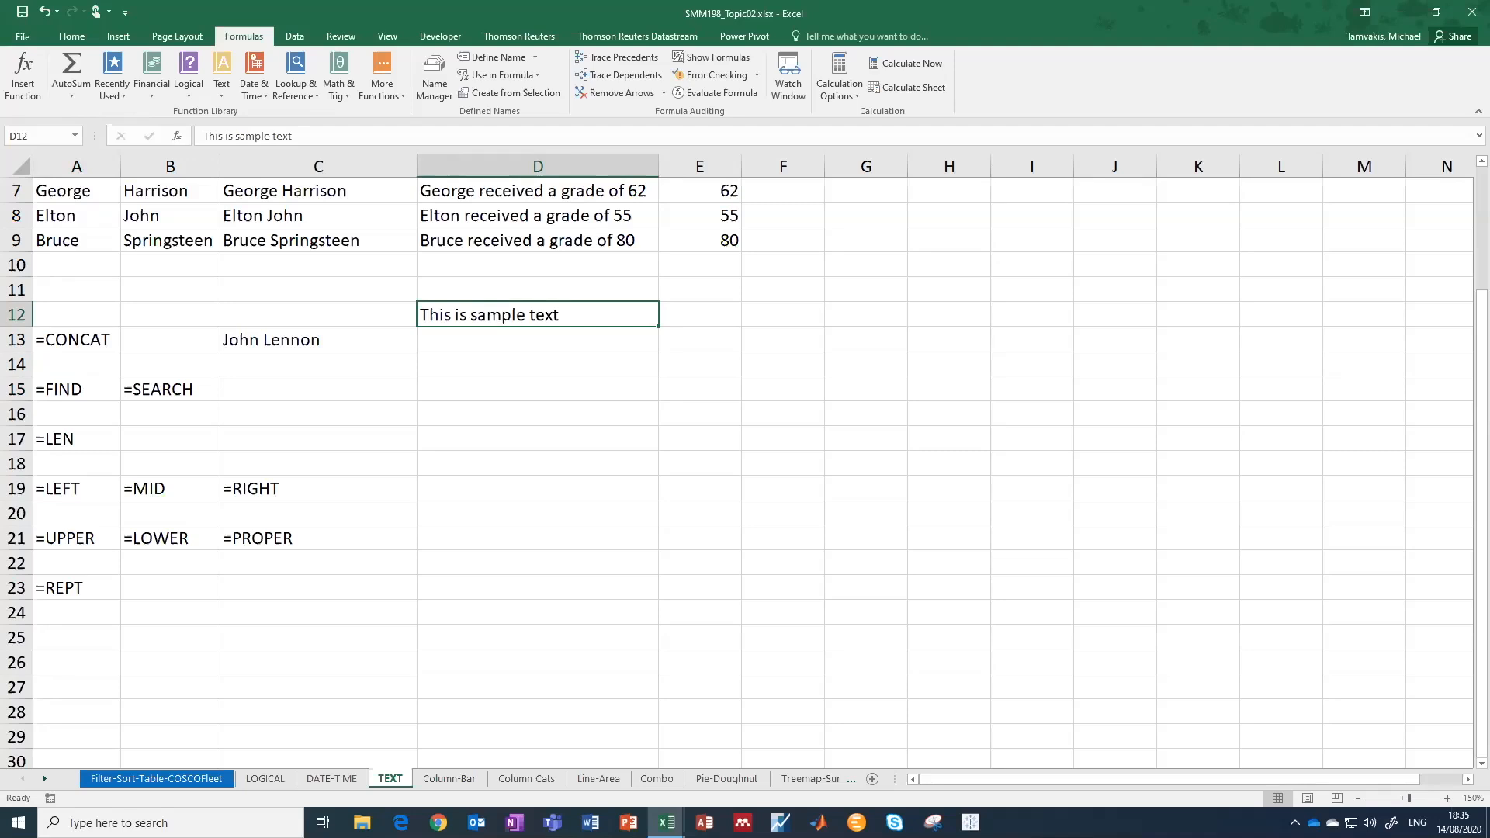
click(537, 364)
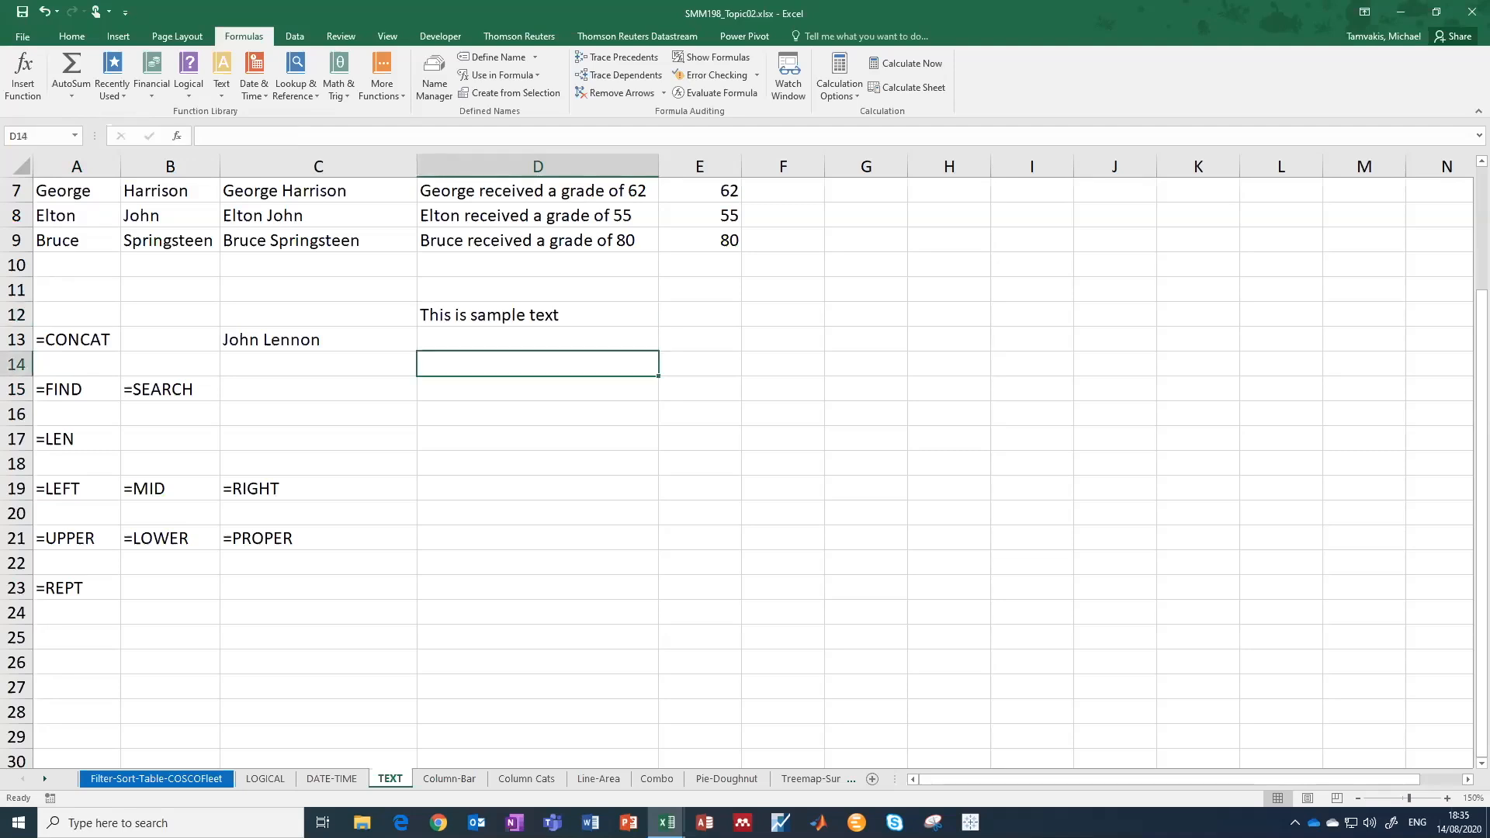
text(FIND )
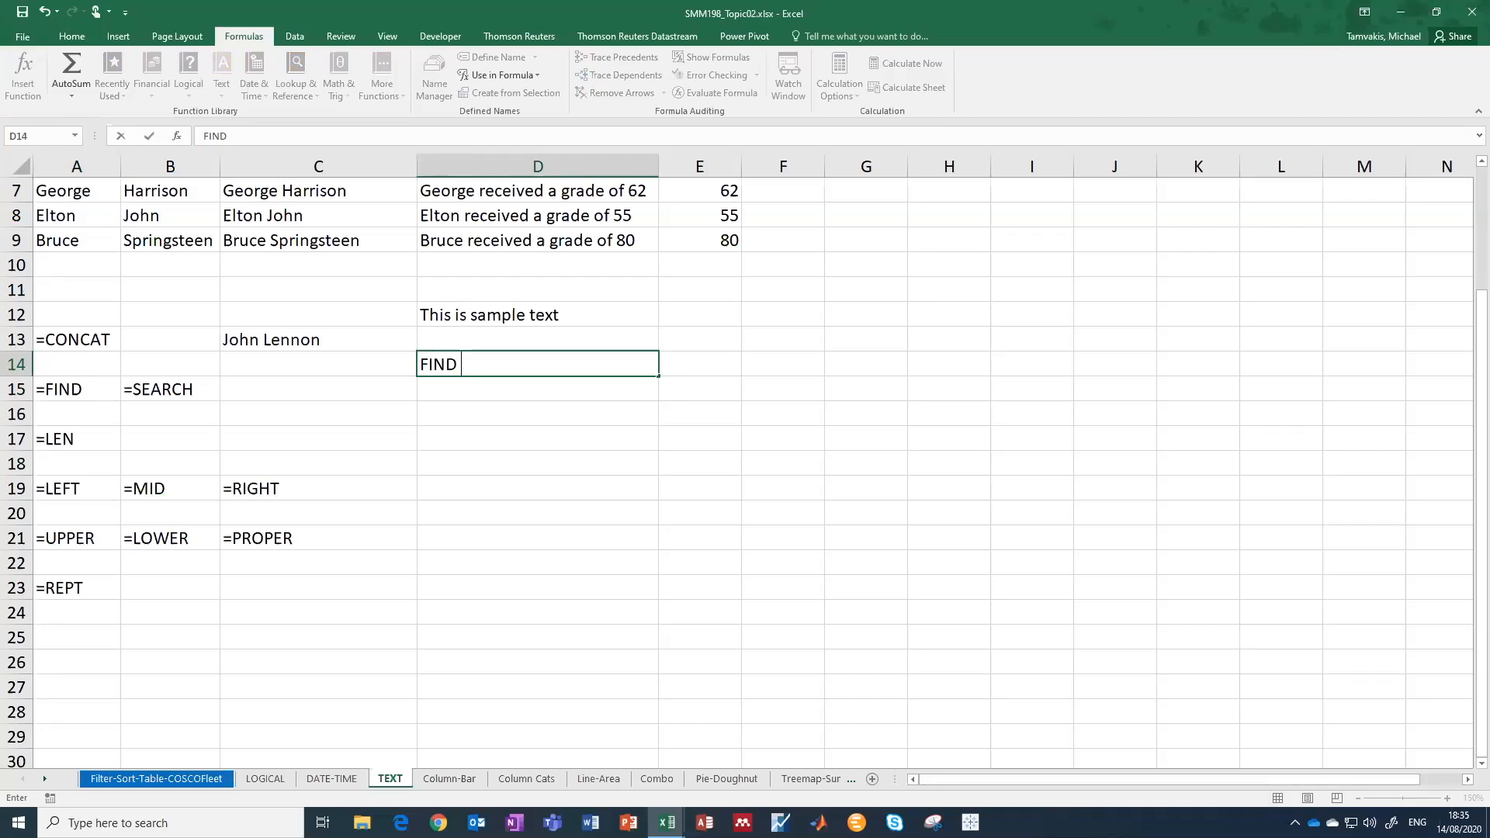
text(t in D12)
key(Return)
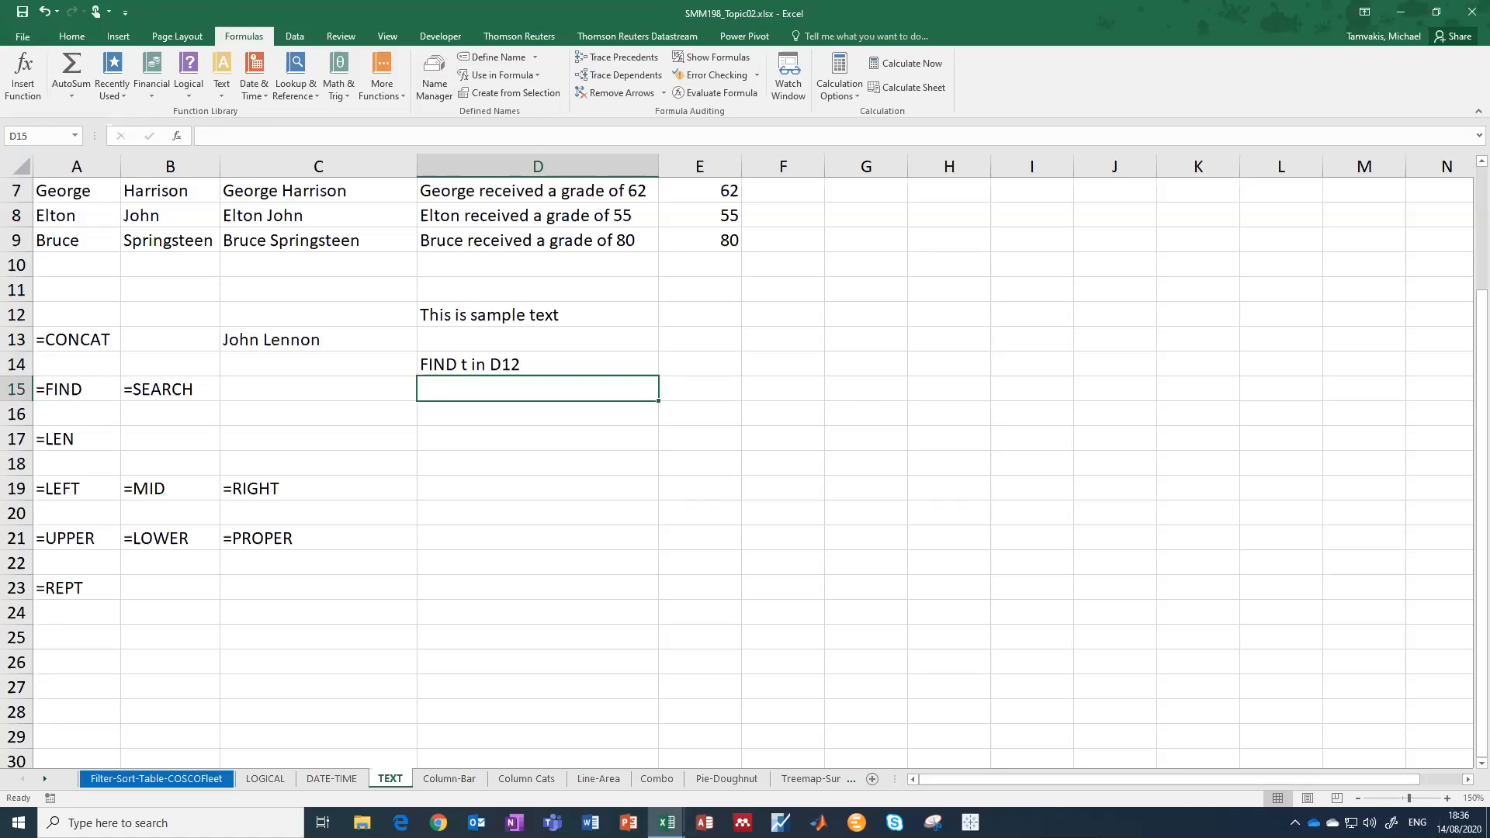
In D15, enter the formula =FIND("t",D12) to locate the lowercase t in the sample text.
text(=)
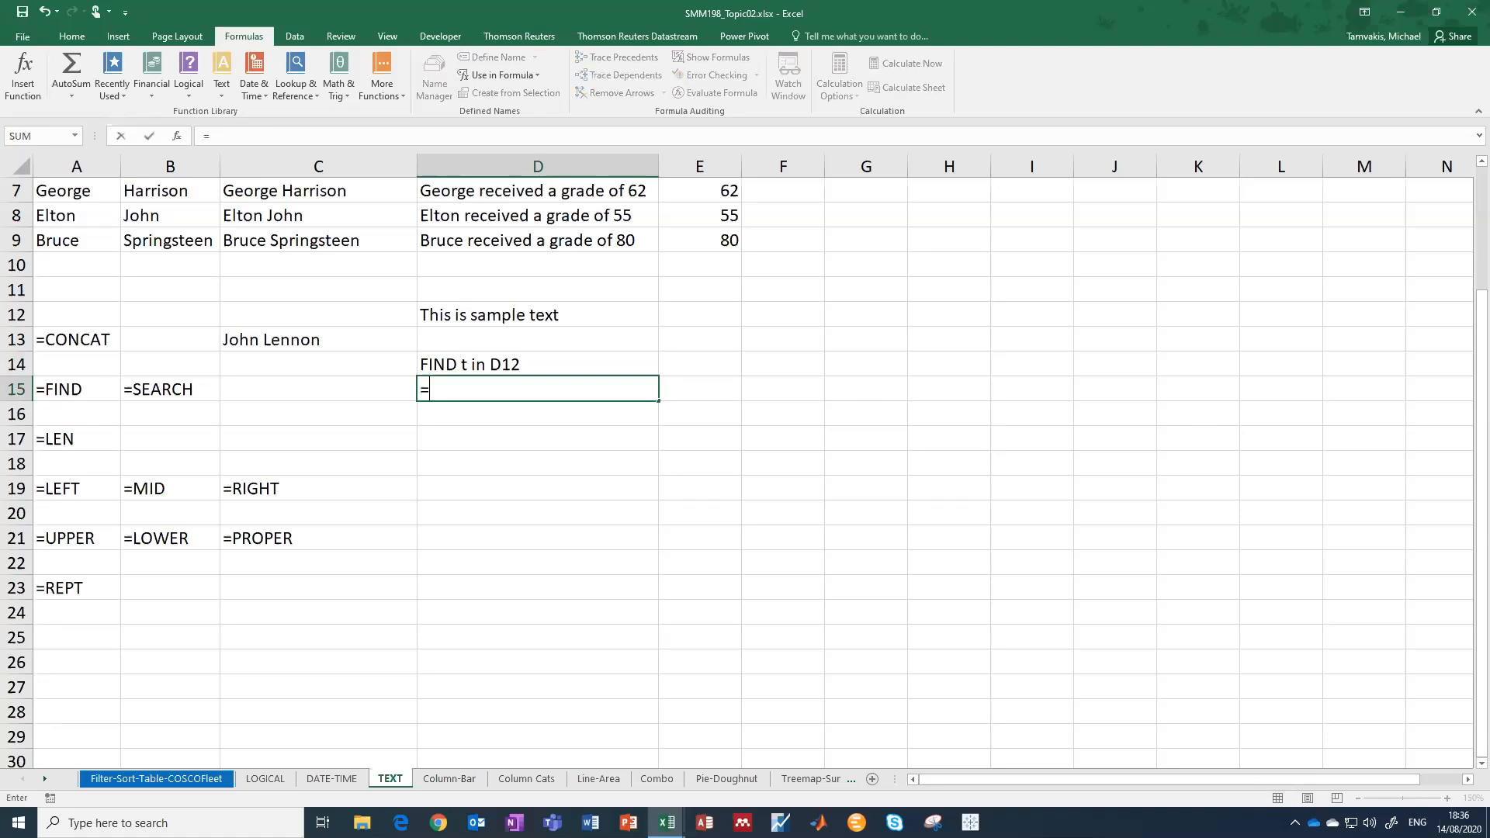
text(find)
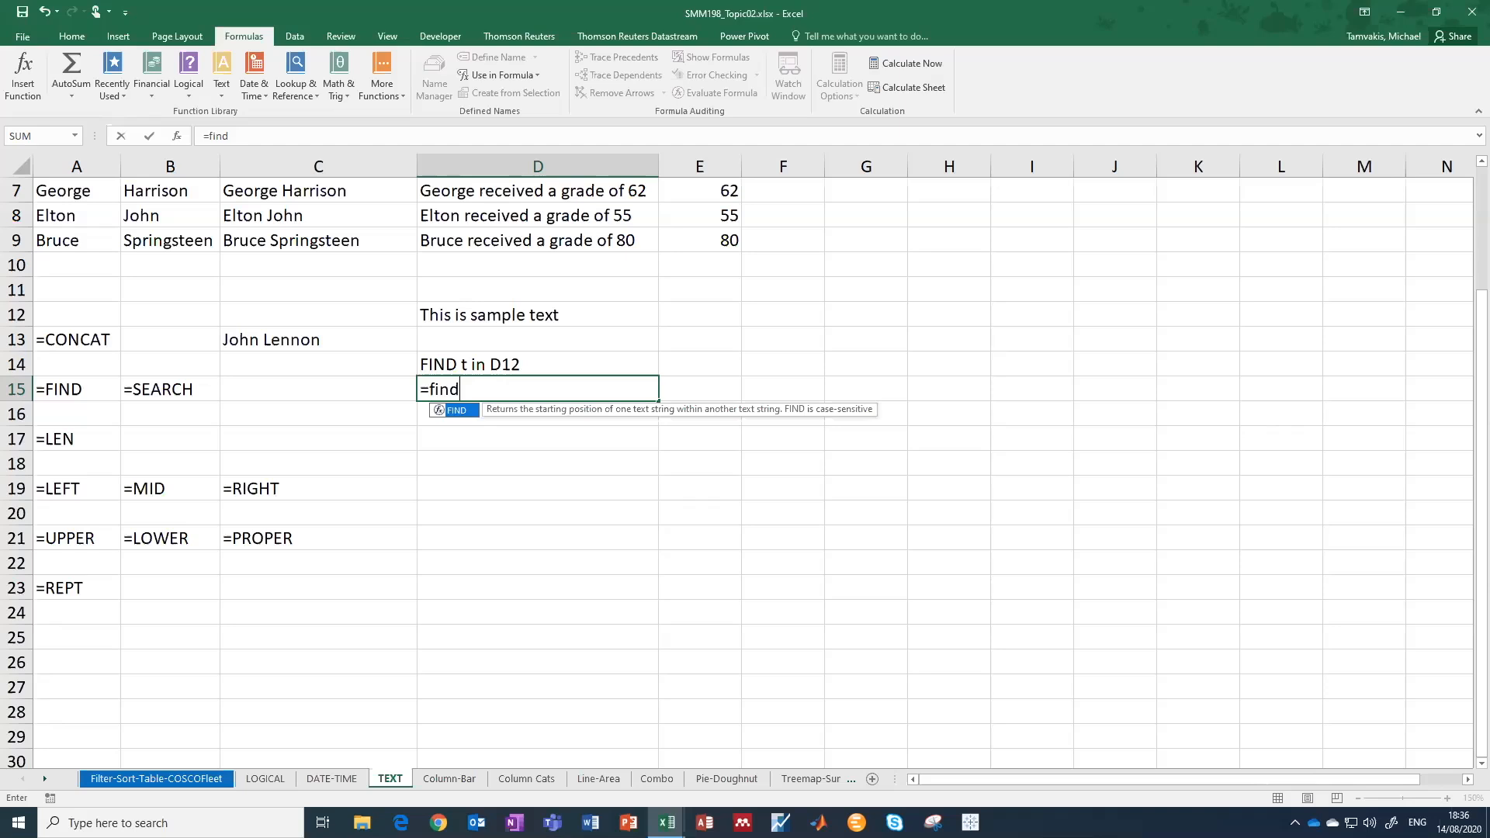
text(()
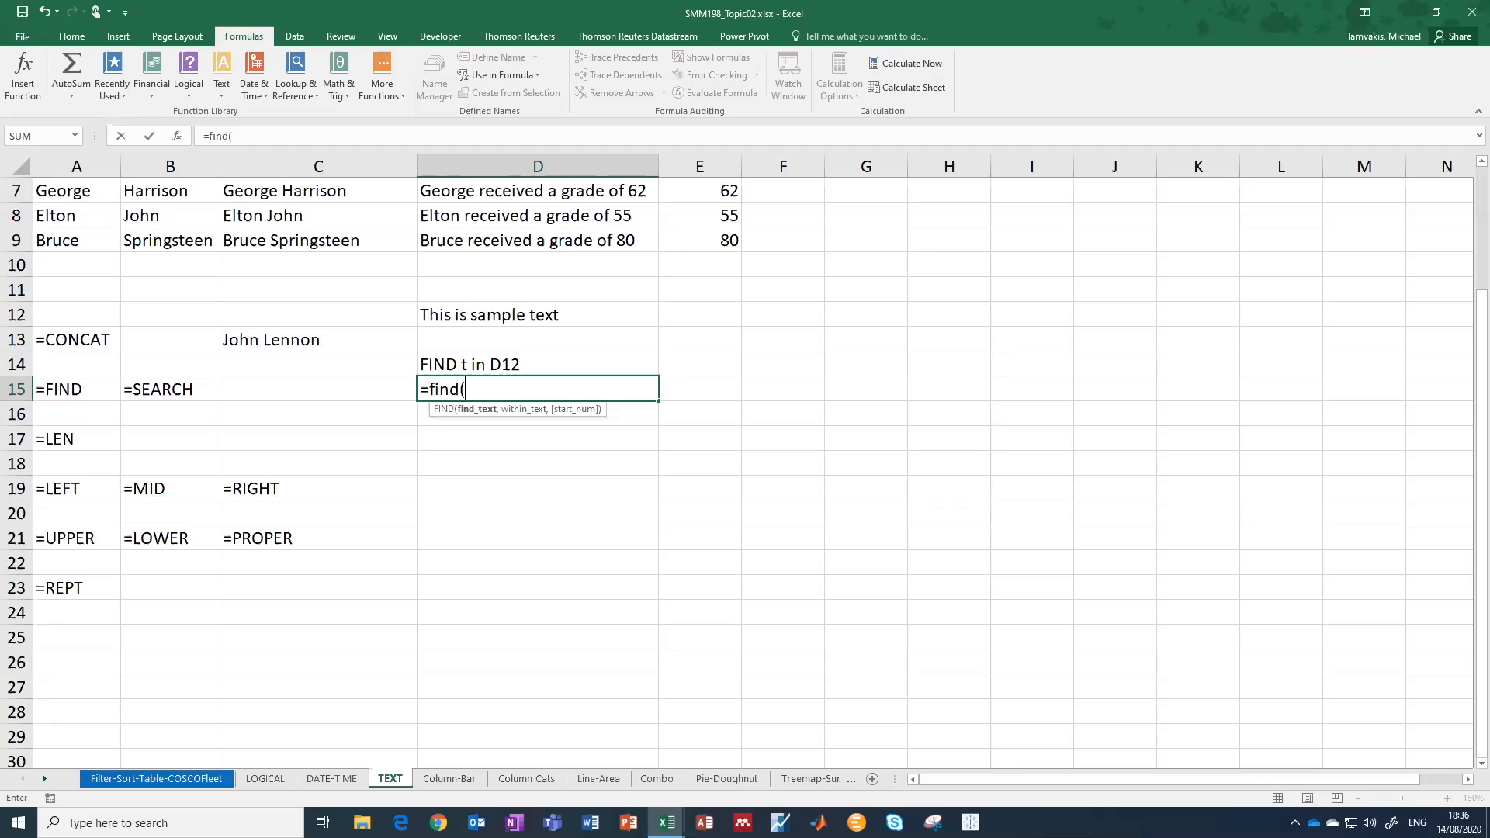
text("t",)
click(537, 314)
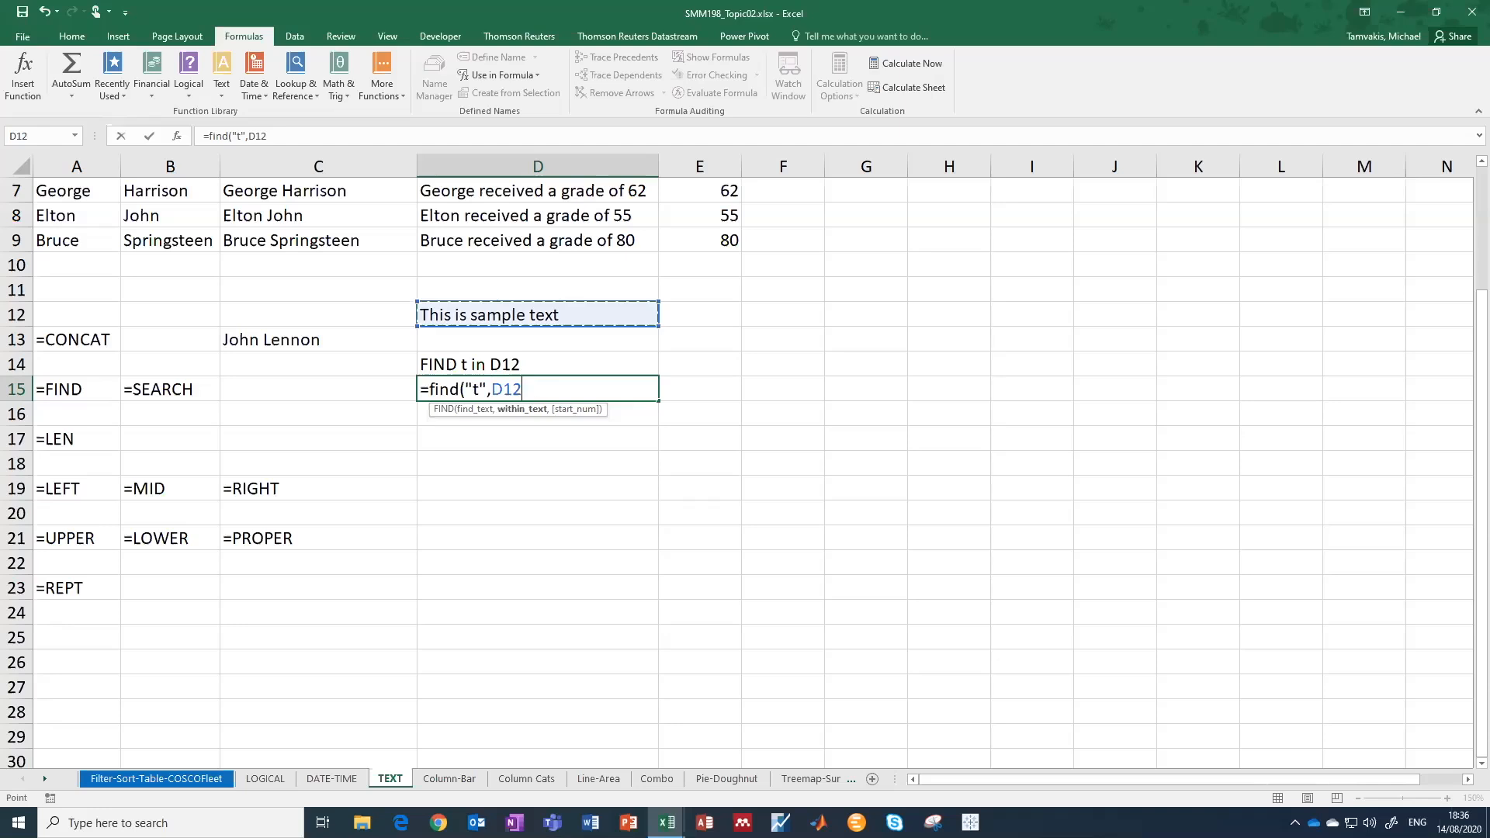
text())
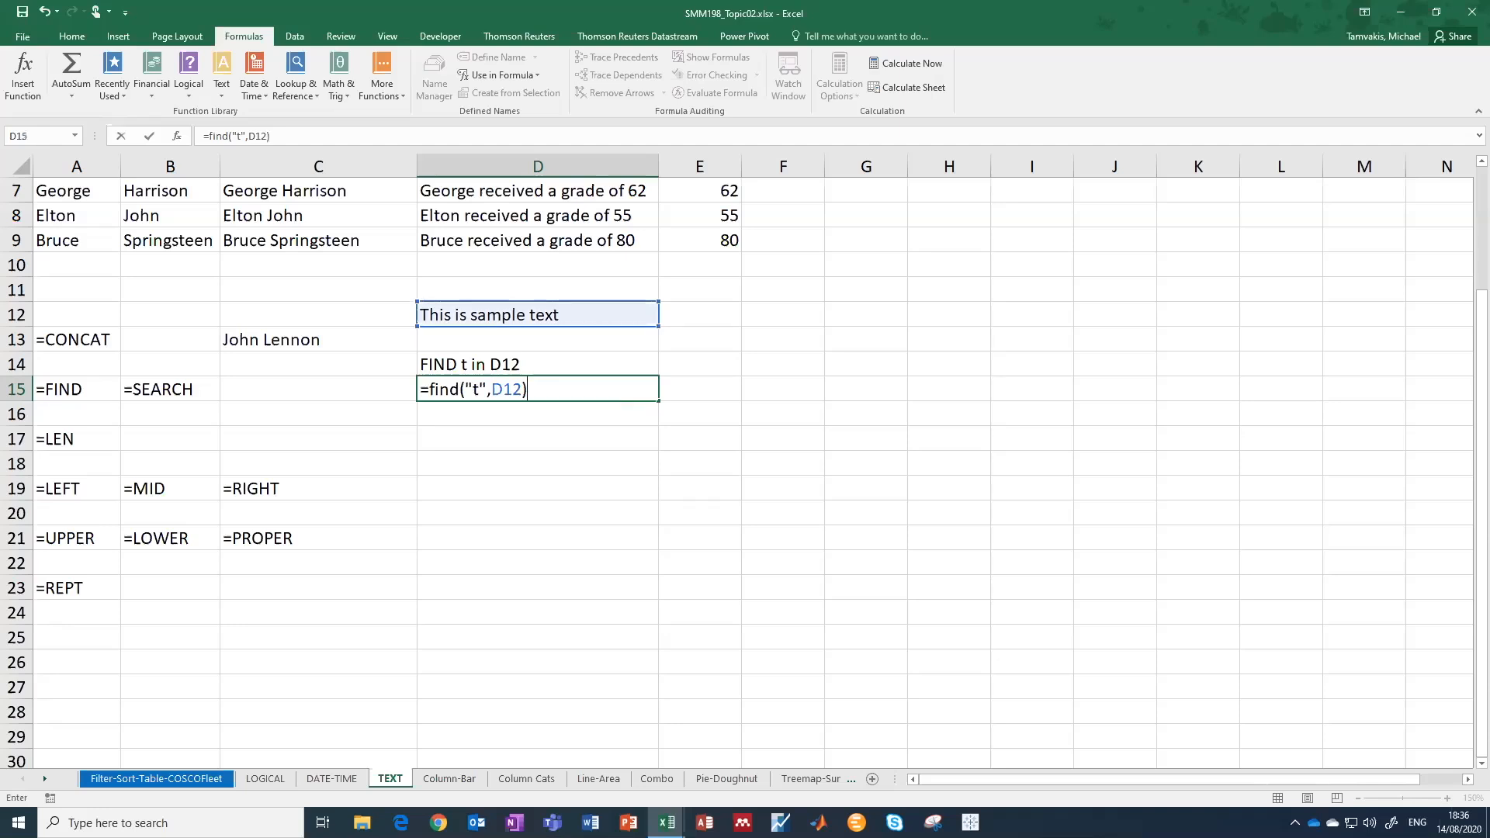
key(Return)
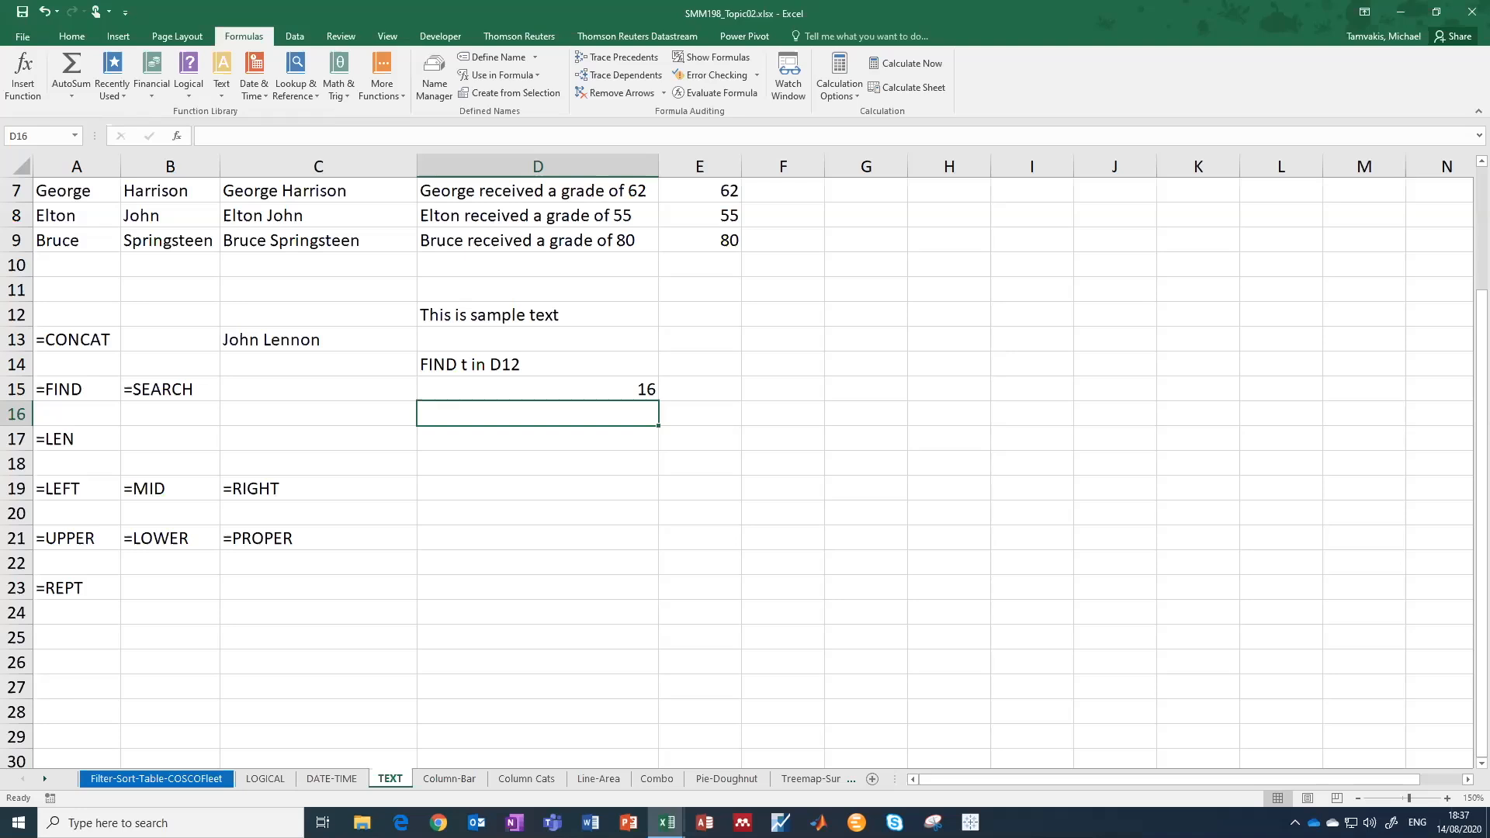
Count through the characters of the sample text in D12 to check the position of the lowercase t.
double_click(429, 314)
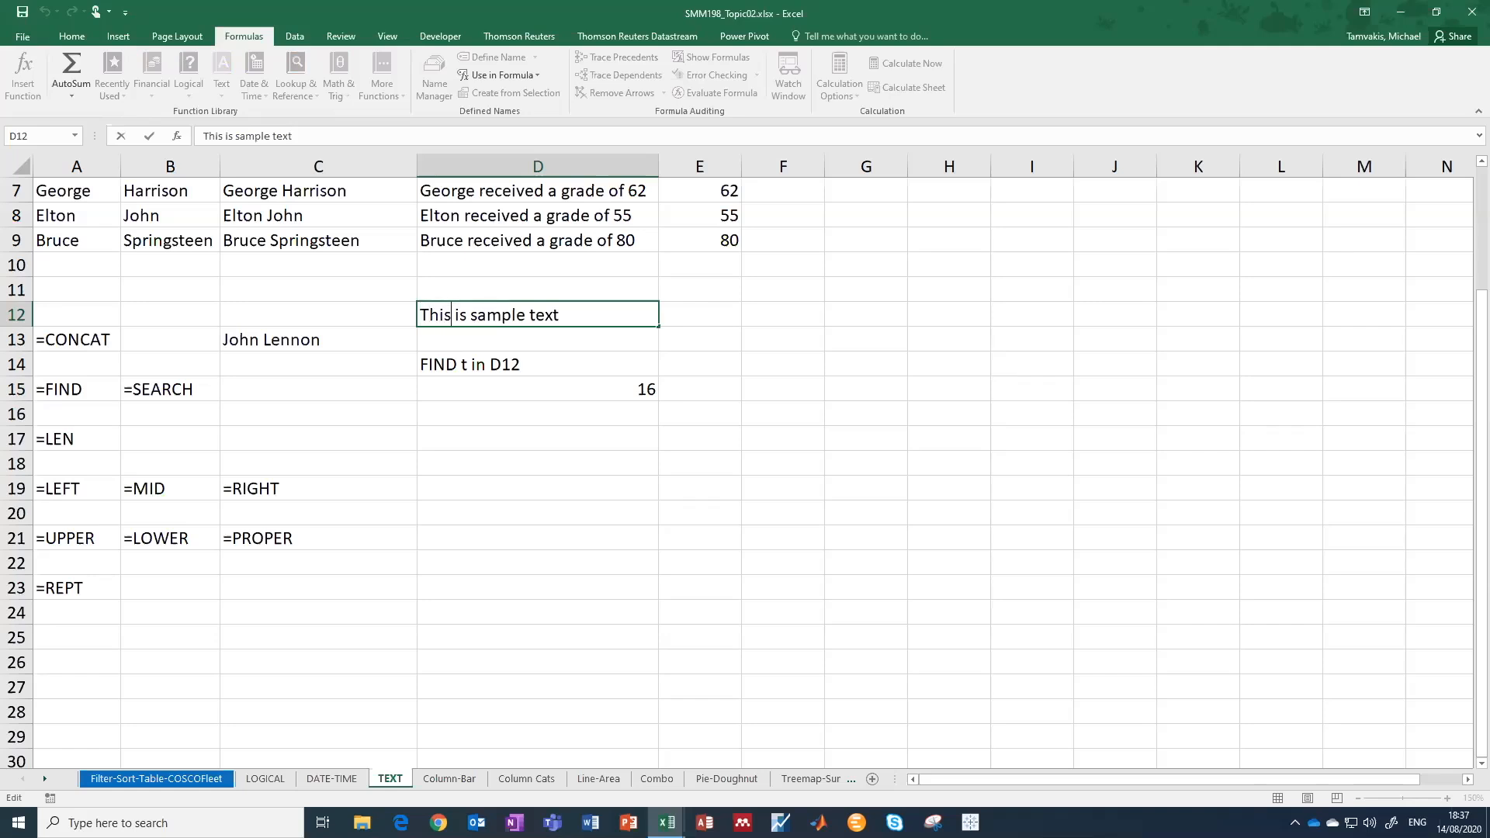
key(Right)
key(Right)
key(Right)
key(Right)
key(Right)
key(Right)
key(Right)
key(Right)
key(Return)
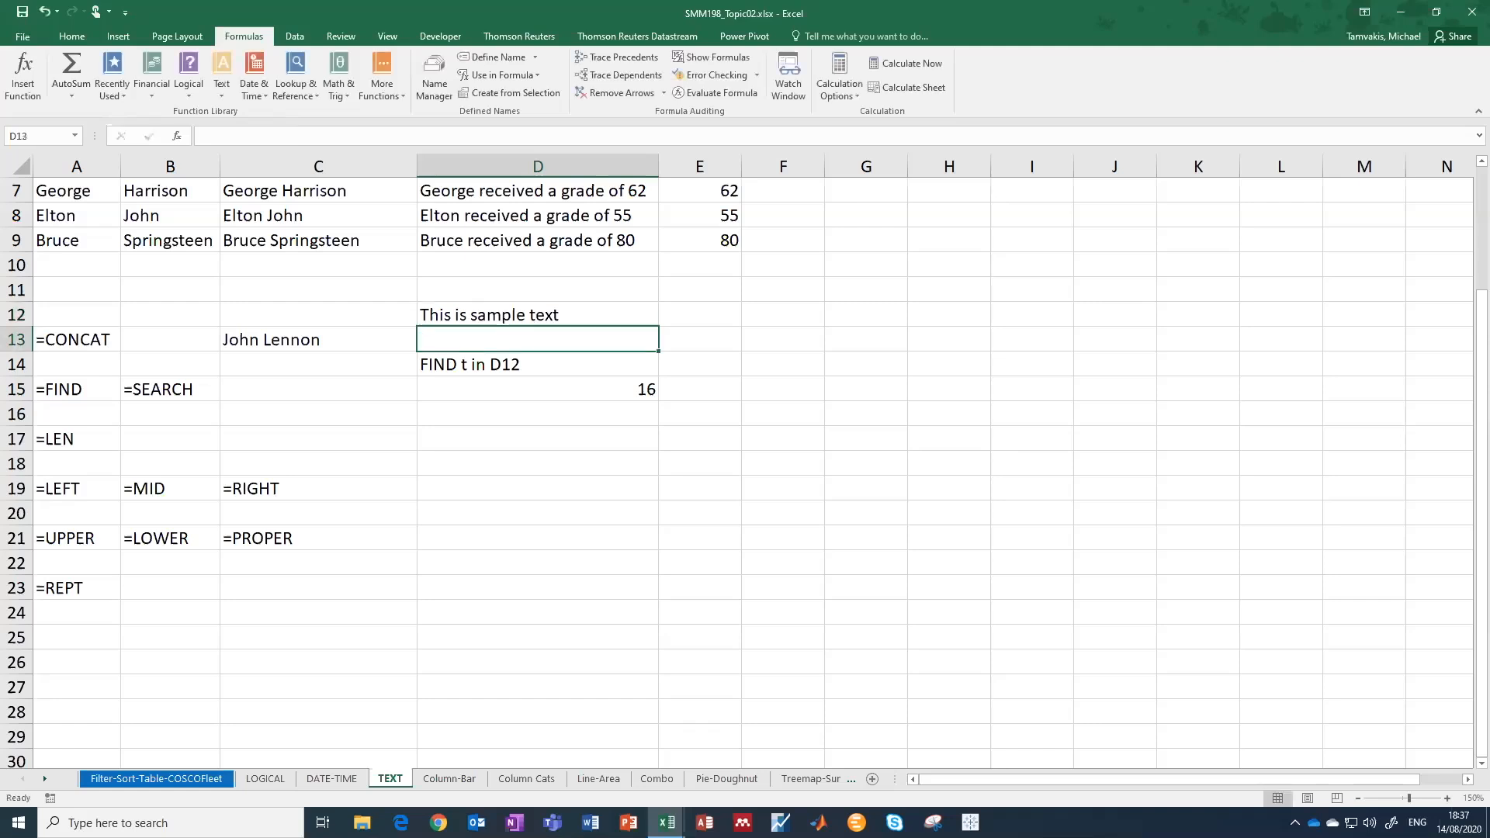
Enter the label "SEARCH t in D12" in cell F14.
key(Down)
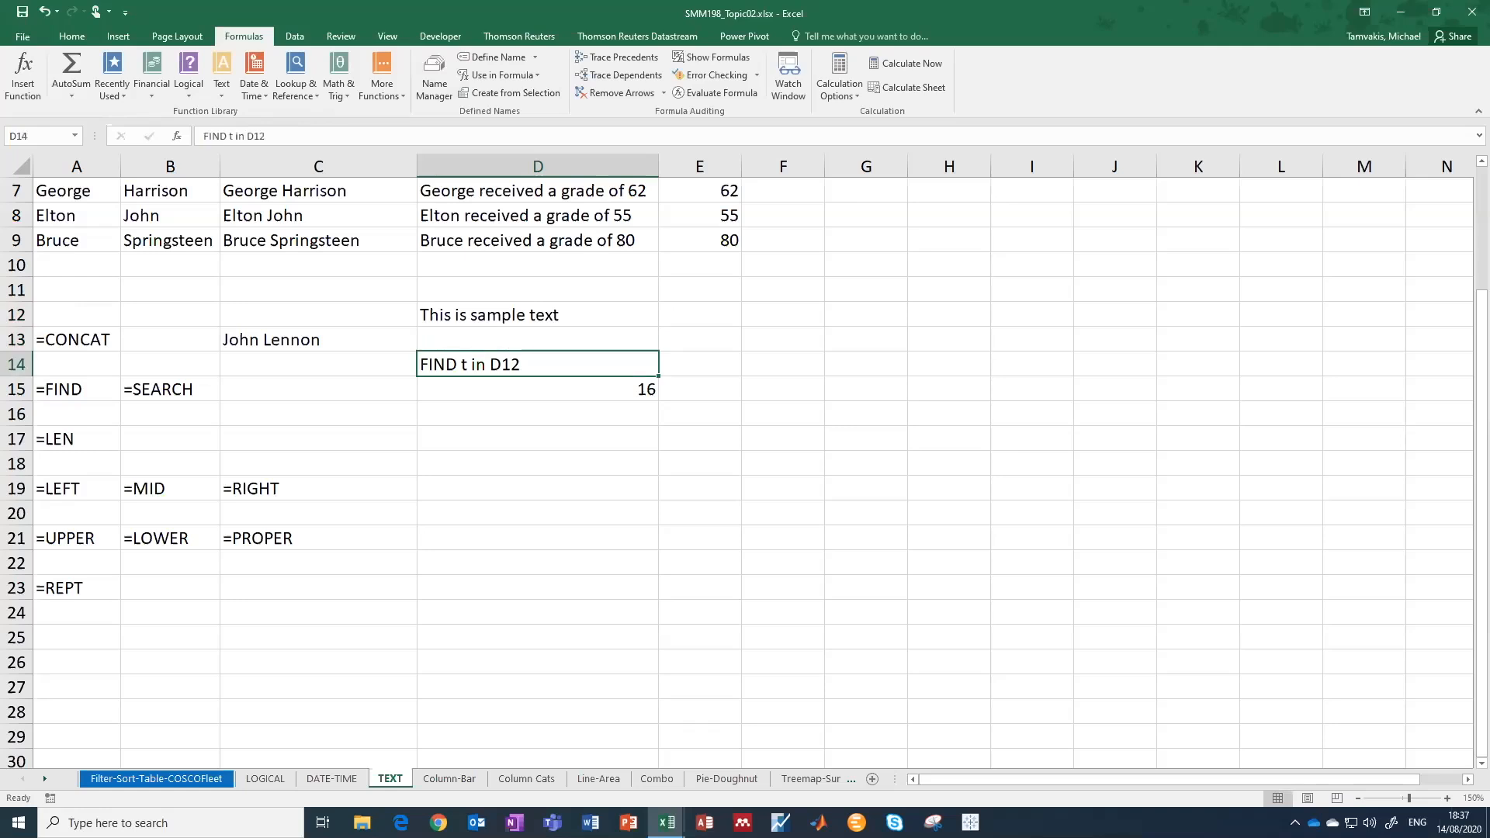
key(Right)
key(Right)
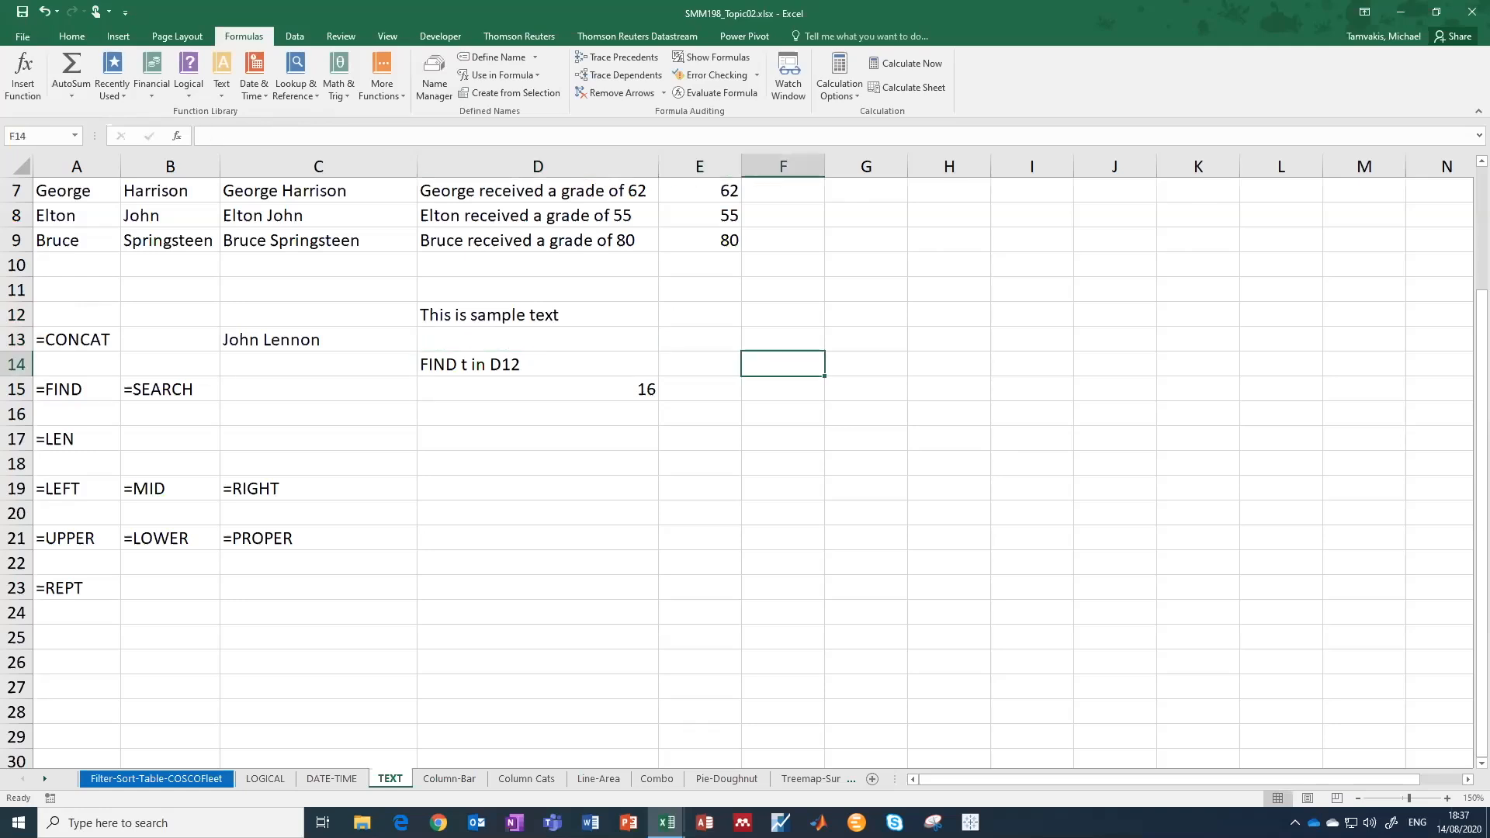
text(SEARCH)
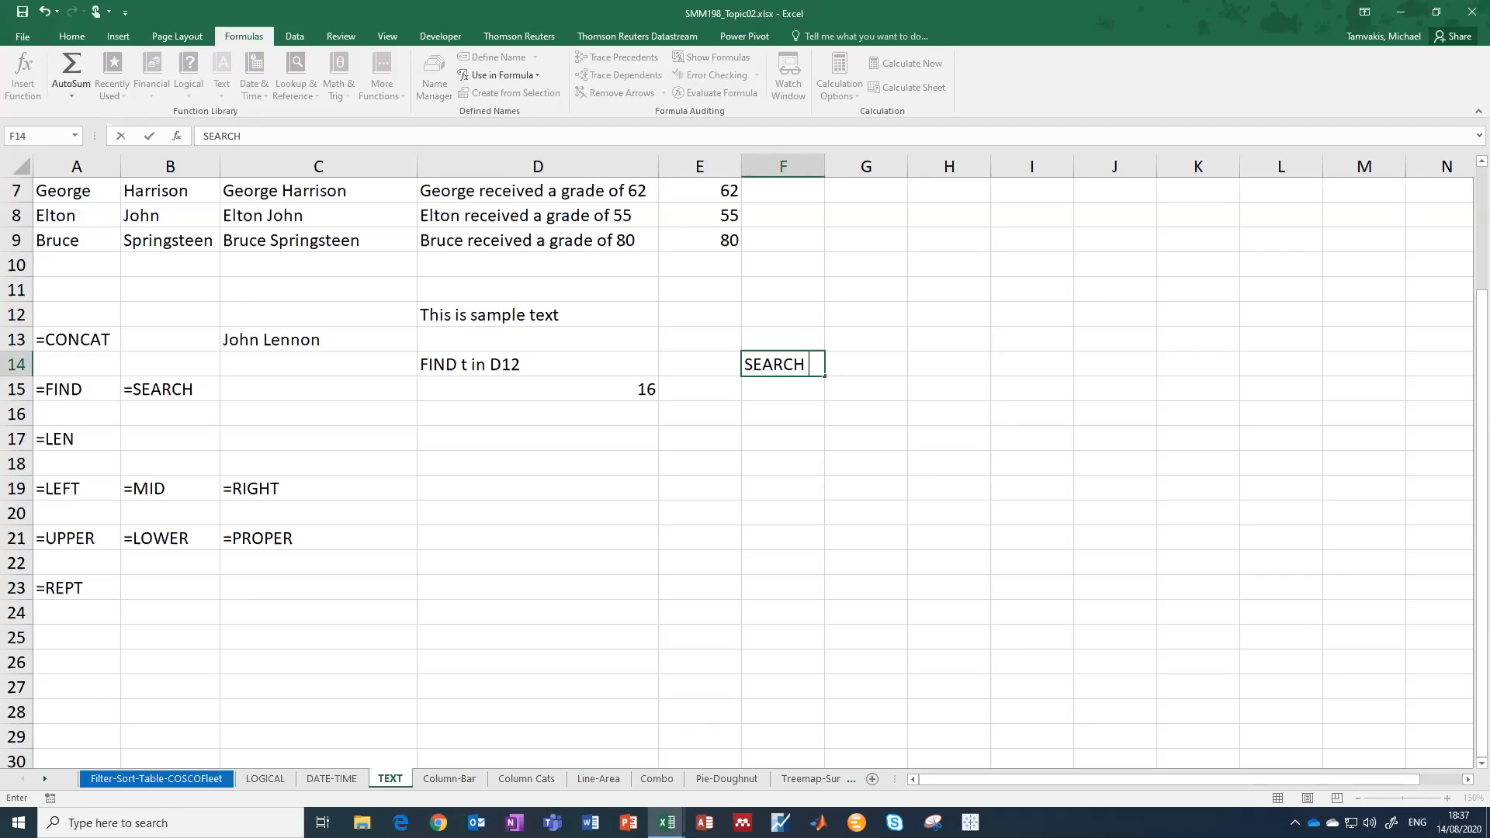
text(t in D12)
key(Return)
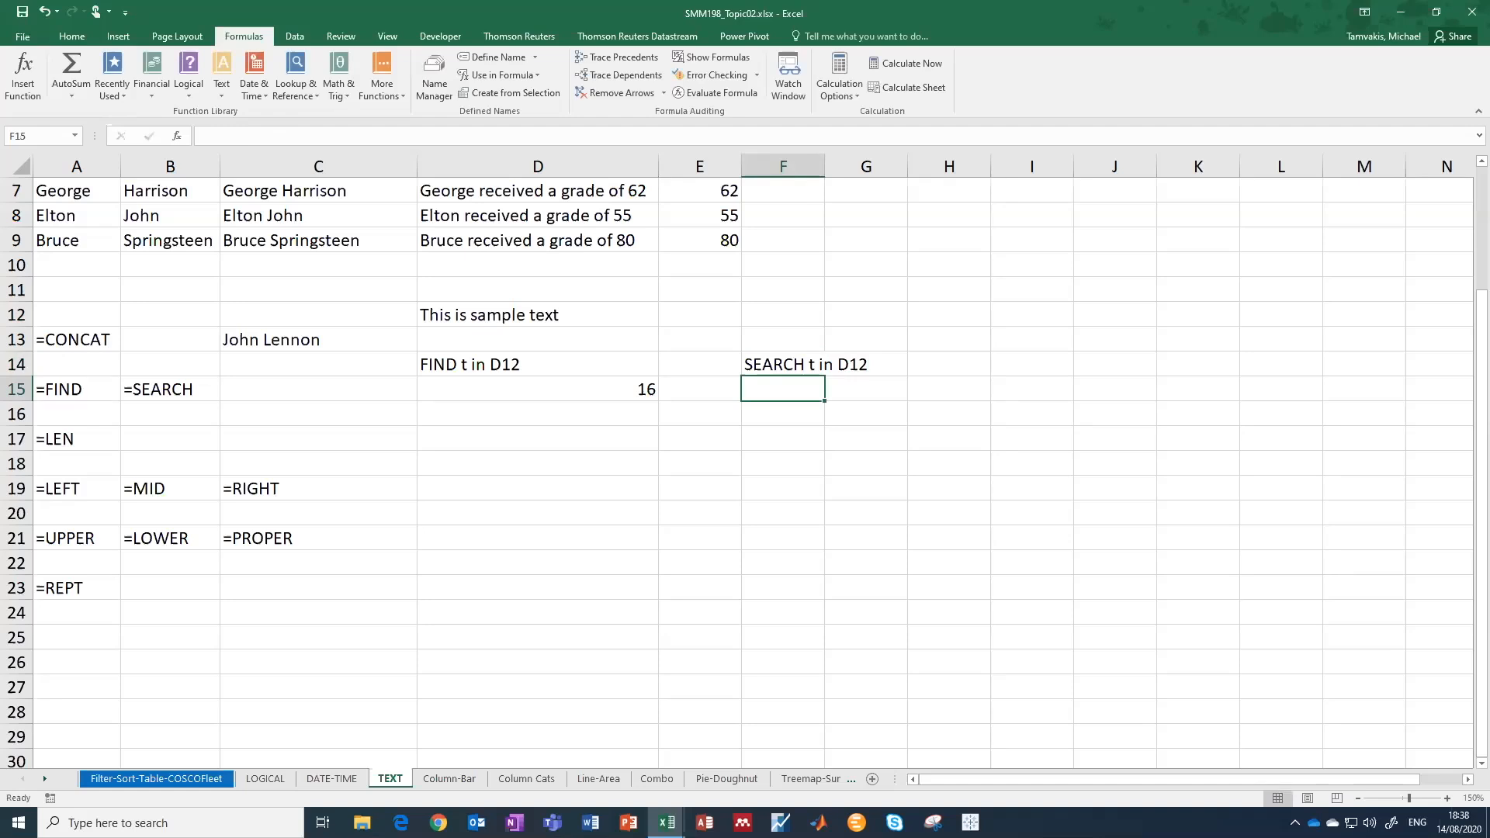
In F15, enter the formula =SEARCH("t",D12) for a case-insensitive search of the sample text, and reselect the cell.
text(=)
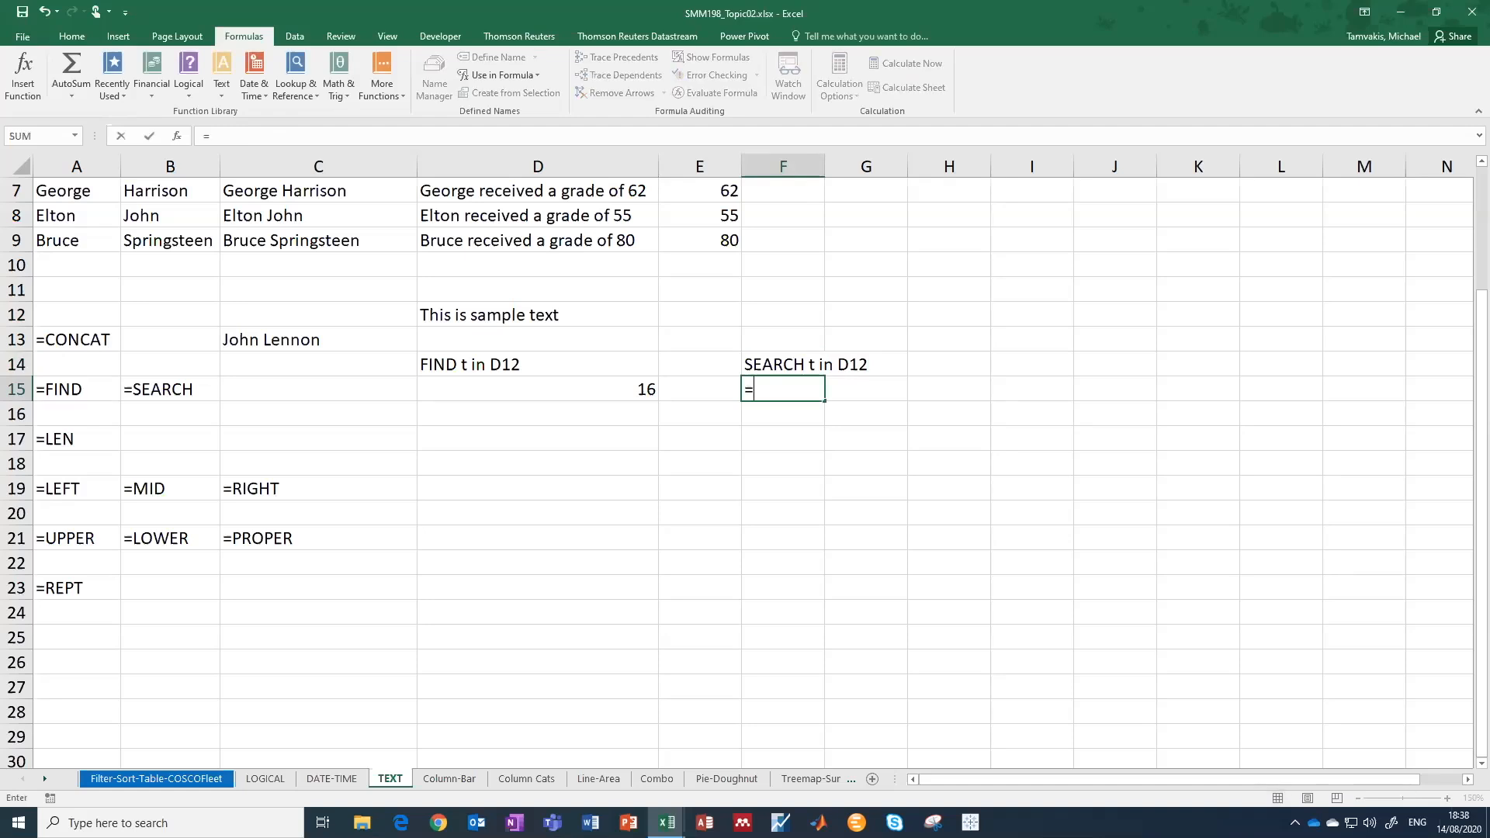
text(sear)
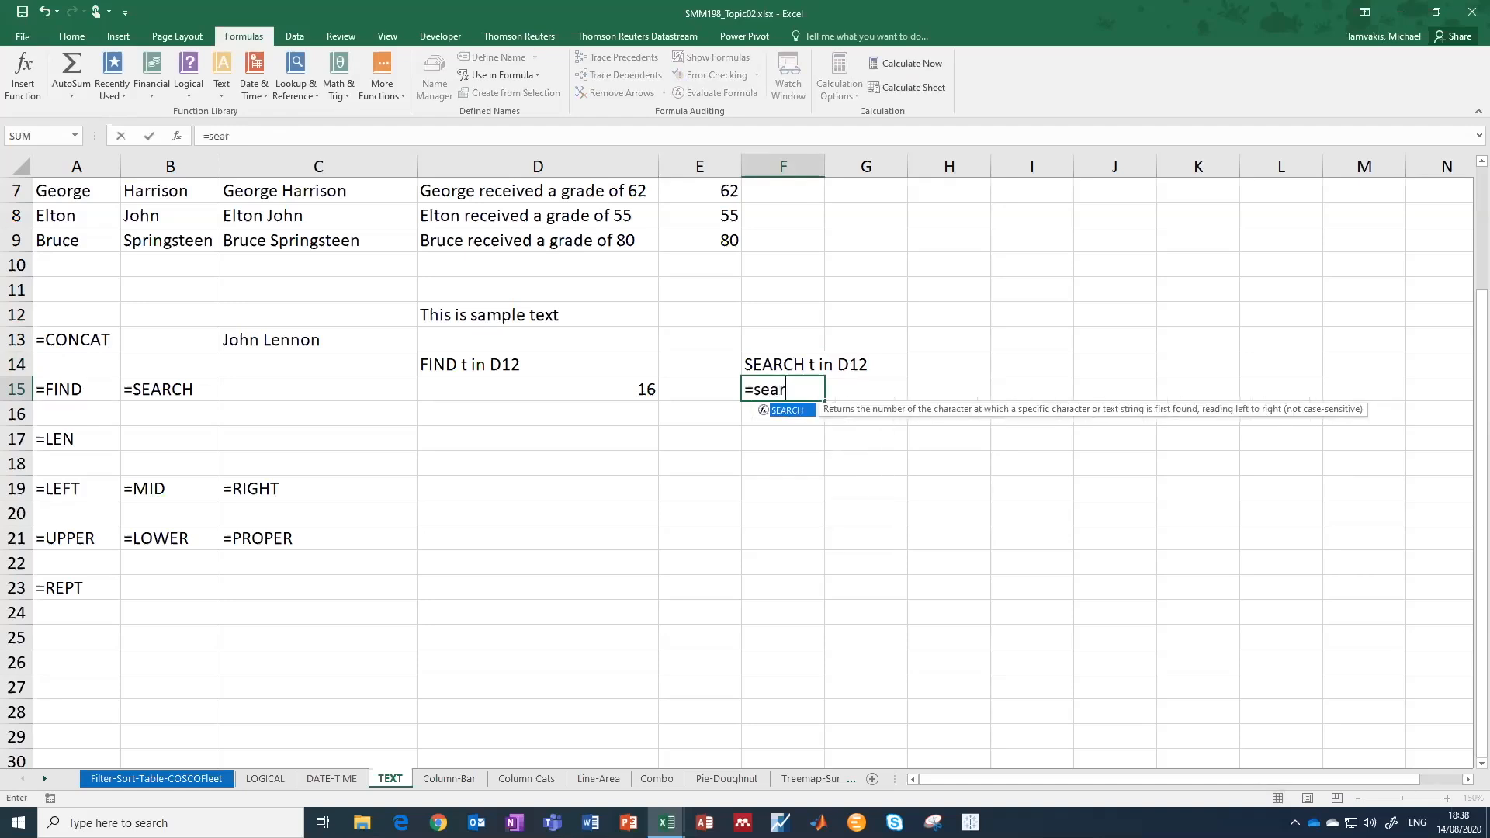
text(ch()
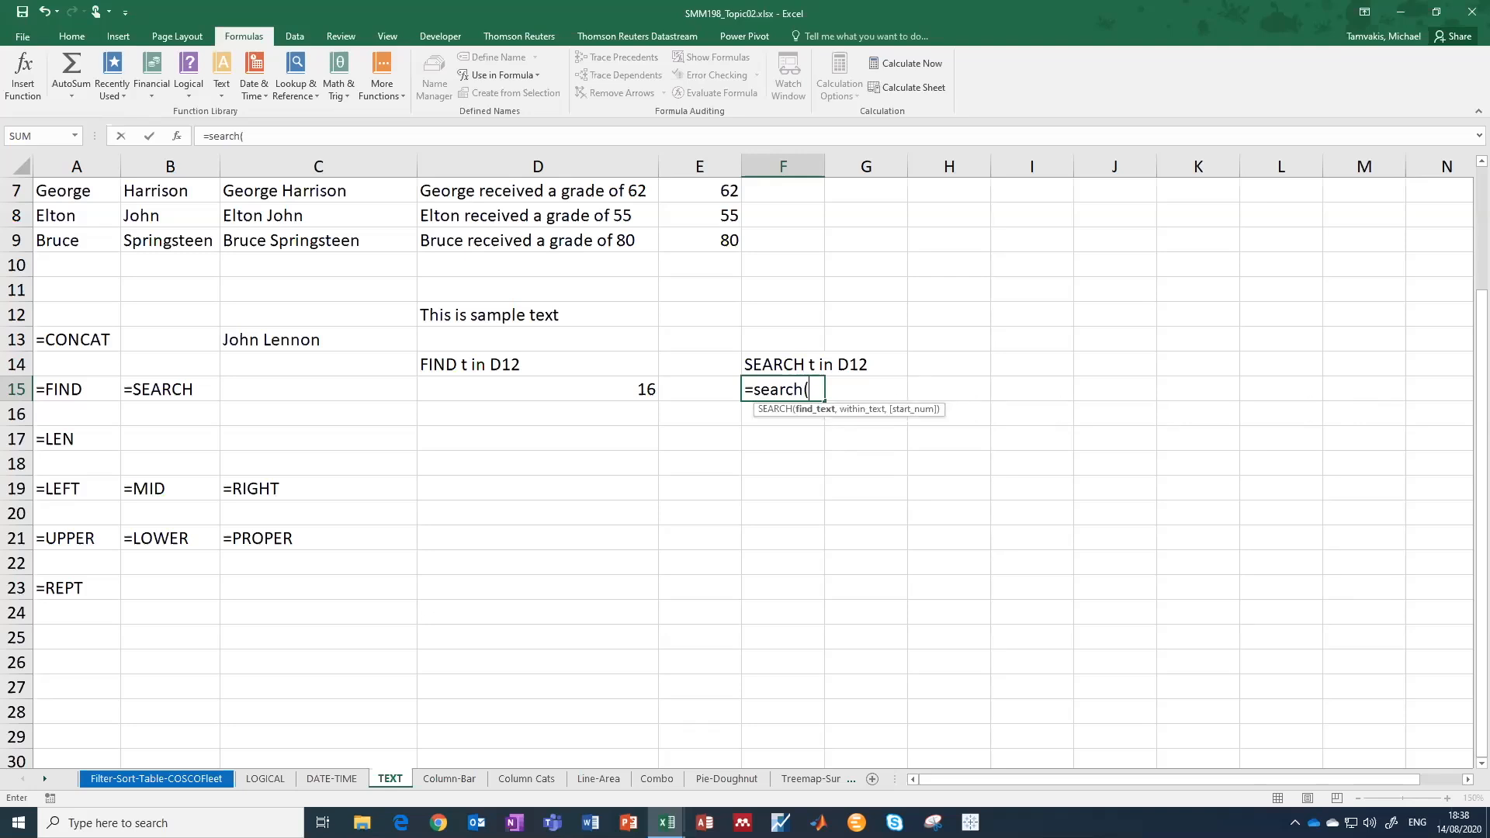
text("t",)
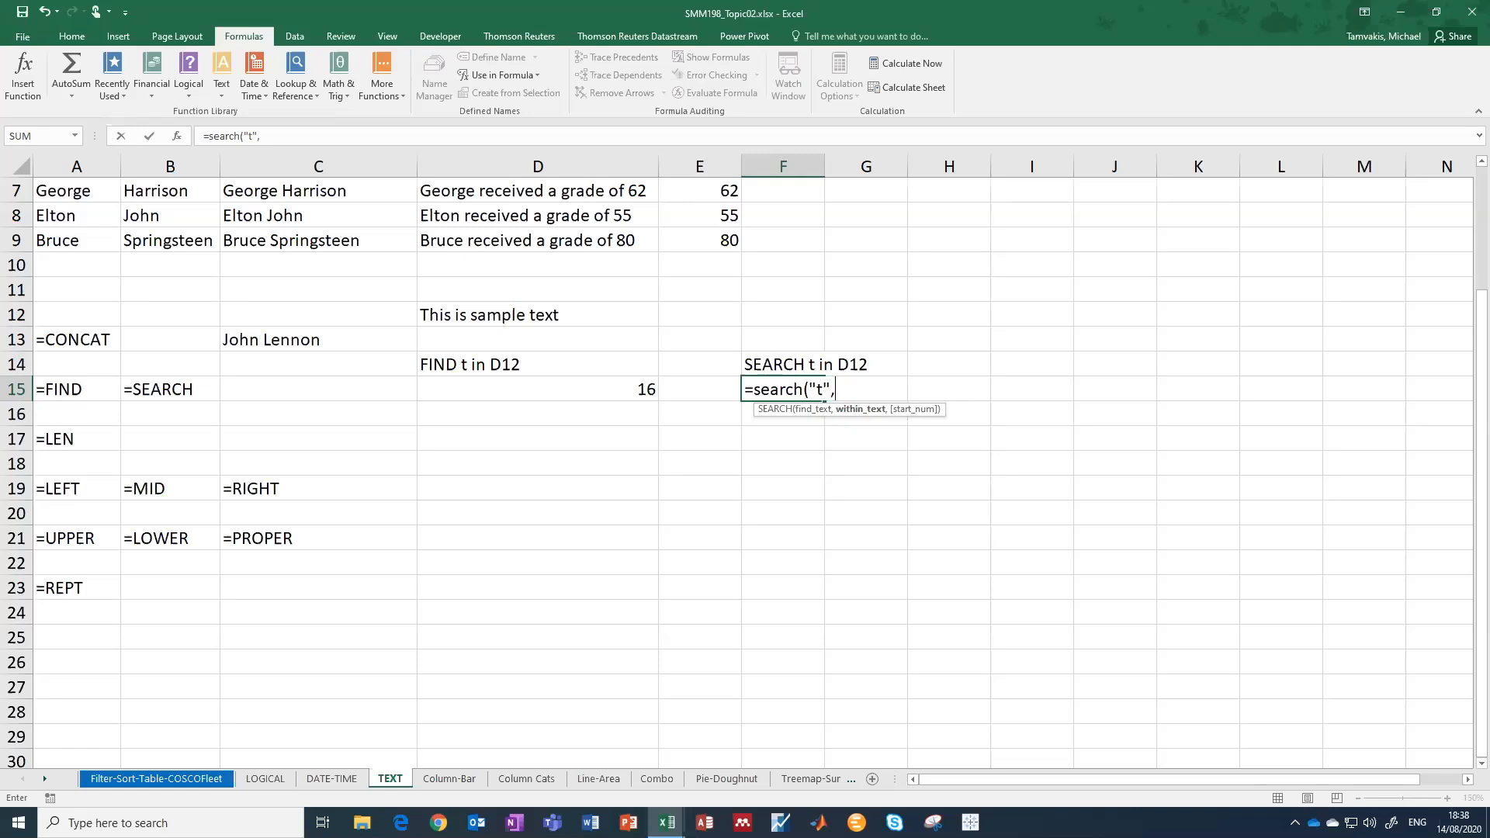
click(537, 314)
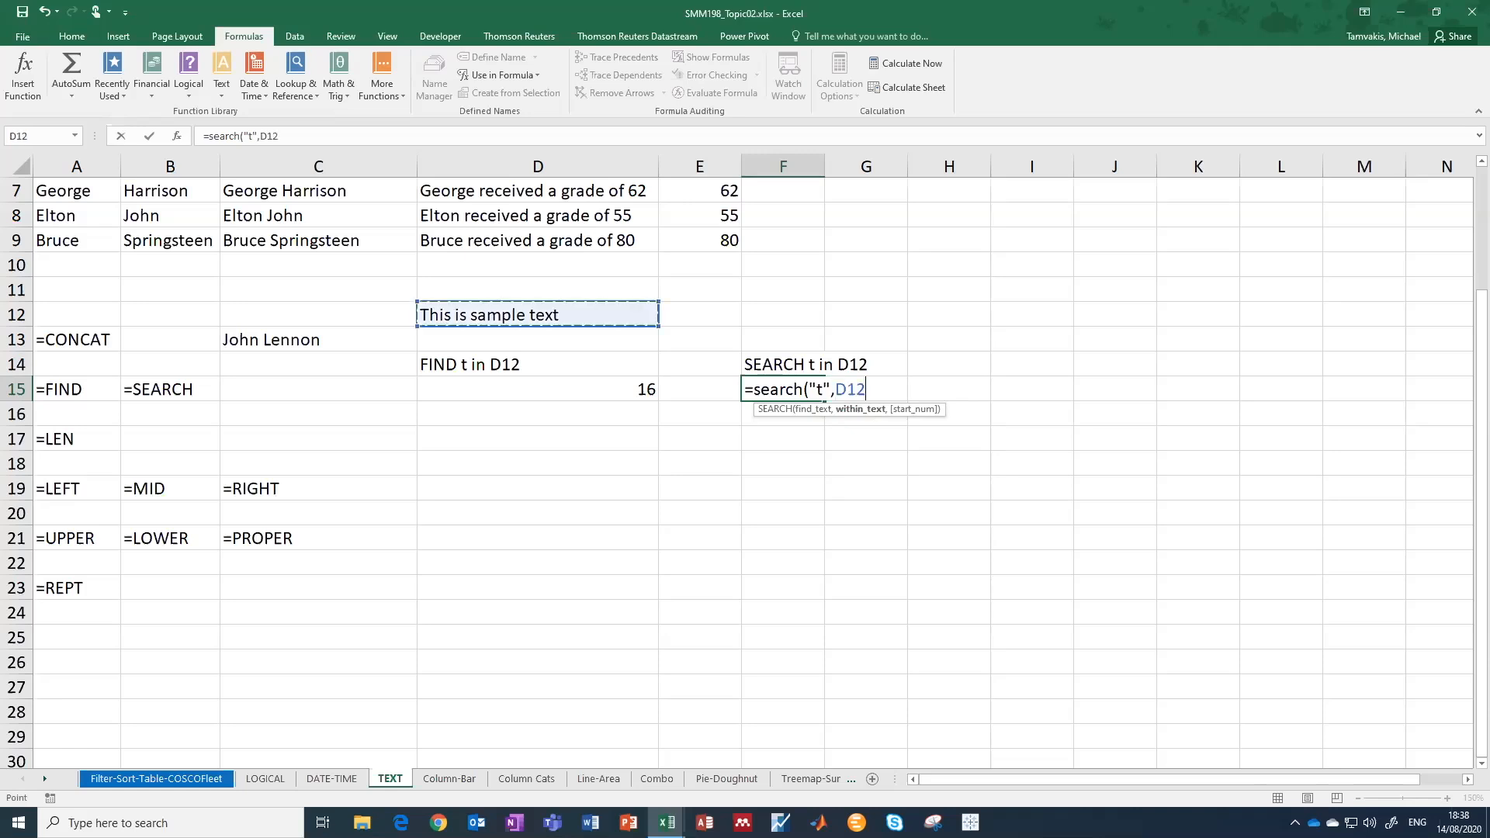
text())
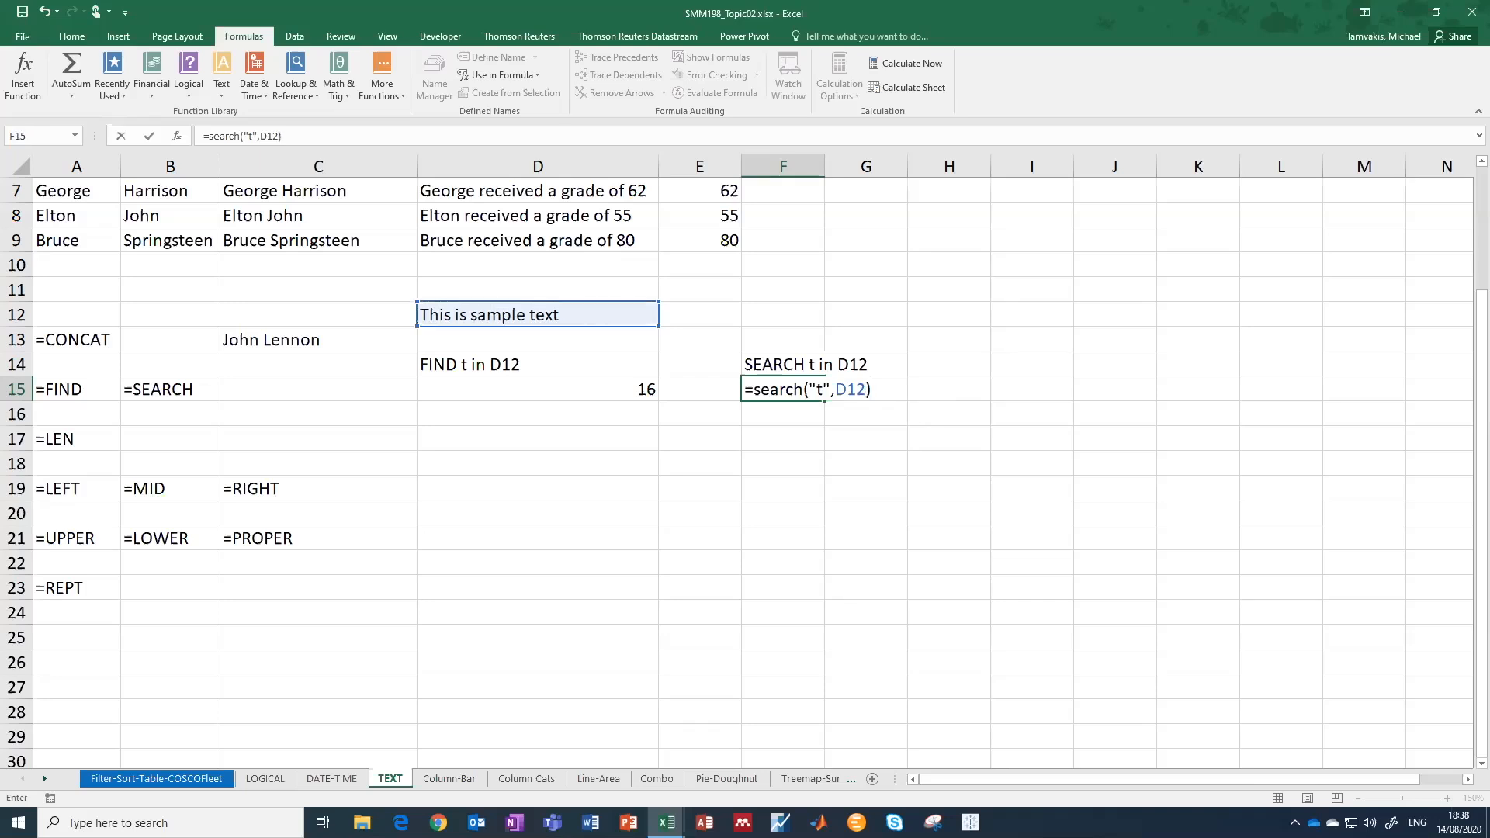
key(Return)
click(782, 388)
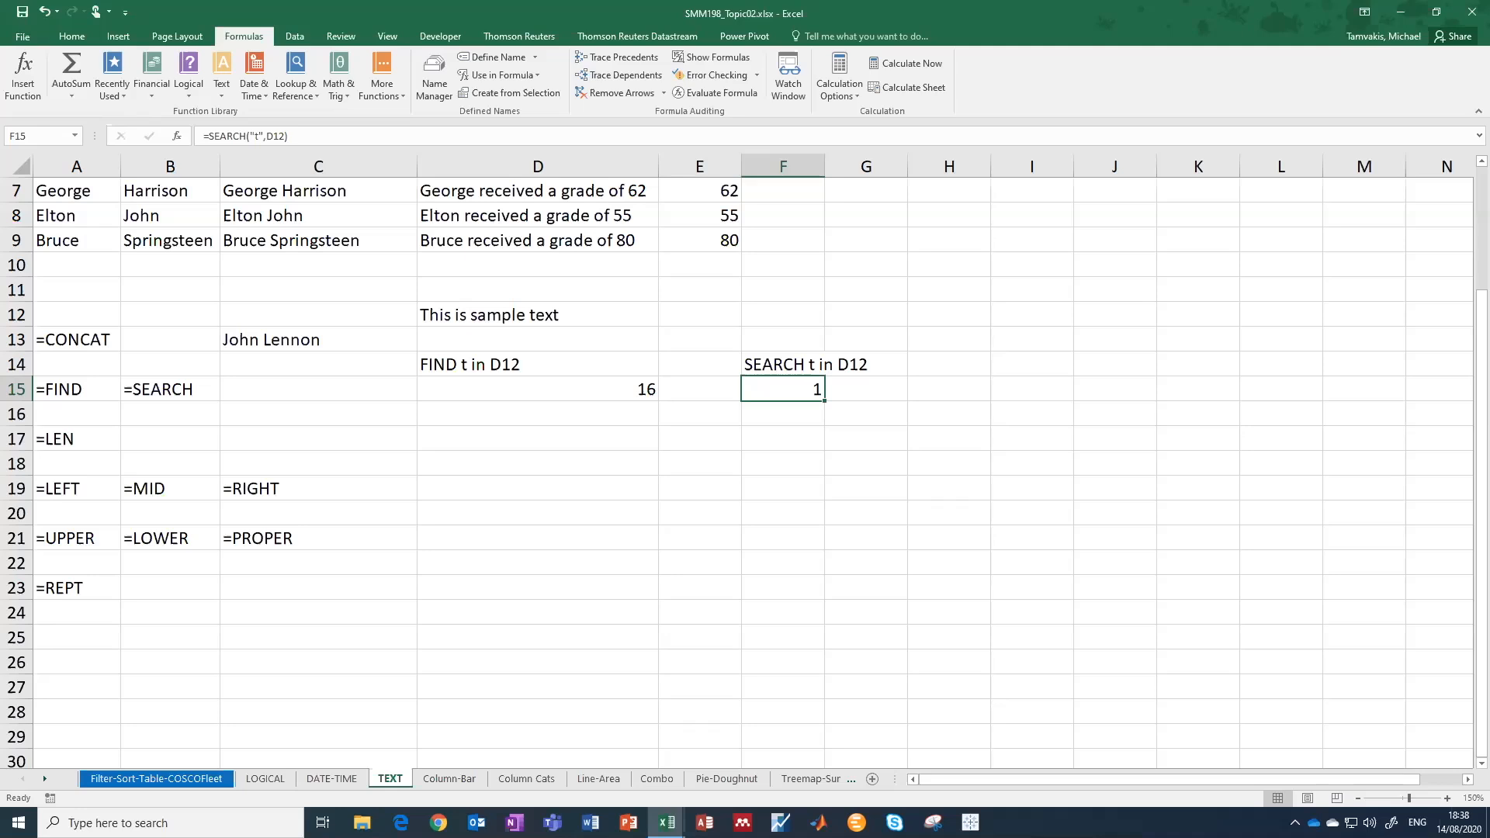
In C17, enter the formula =LEN(D12) to count the characters of the sample text, and reselect the cell.
click(76, 438)
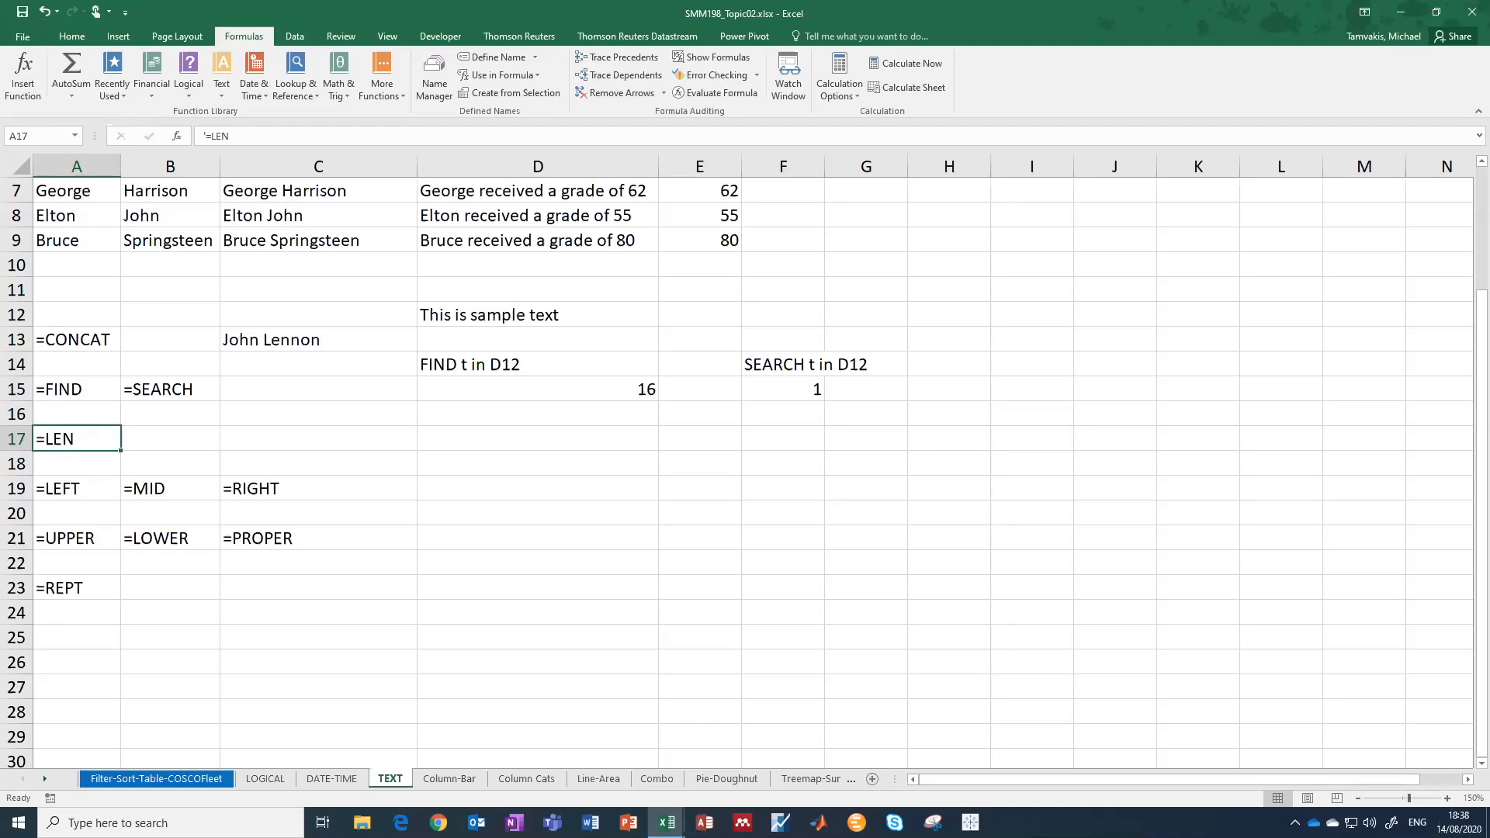
click(317, 439)
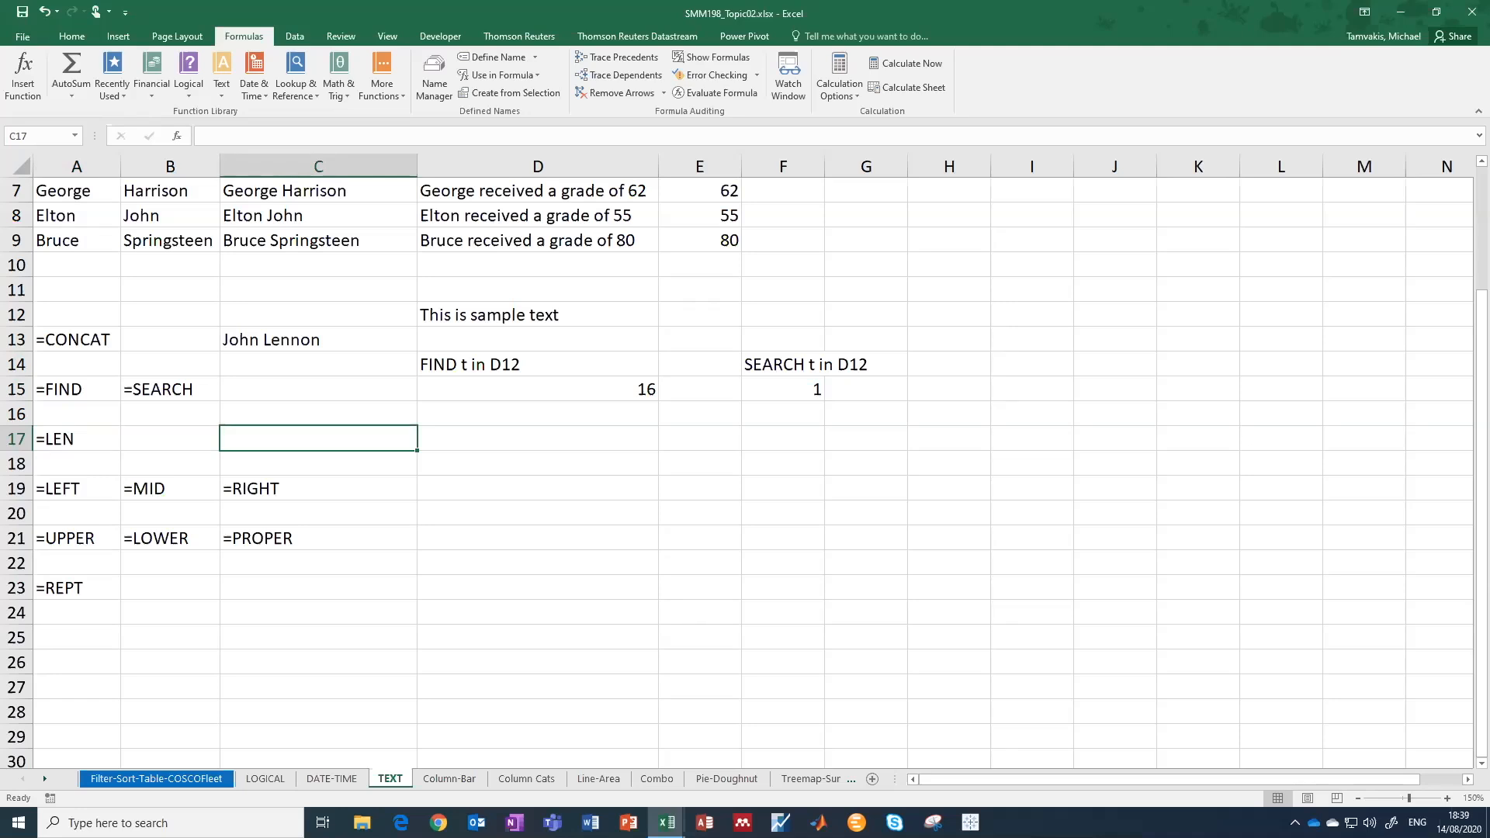
text(=len)
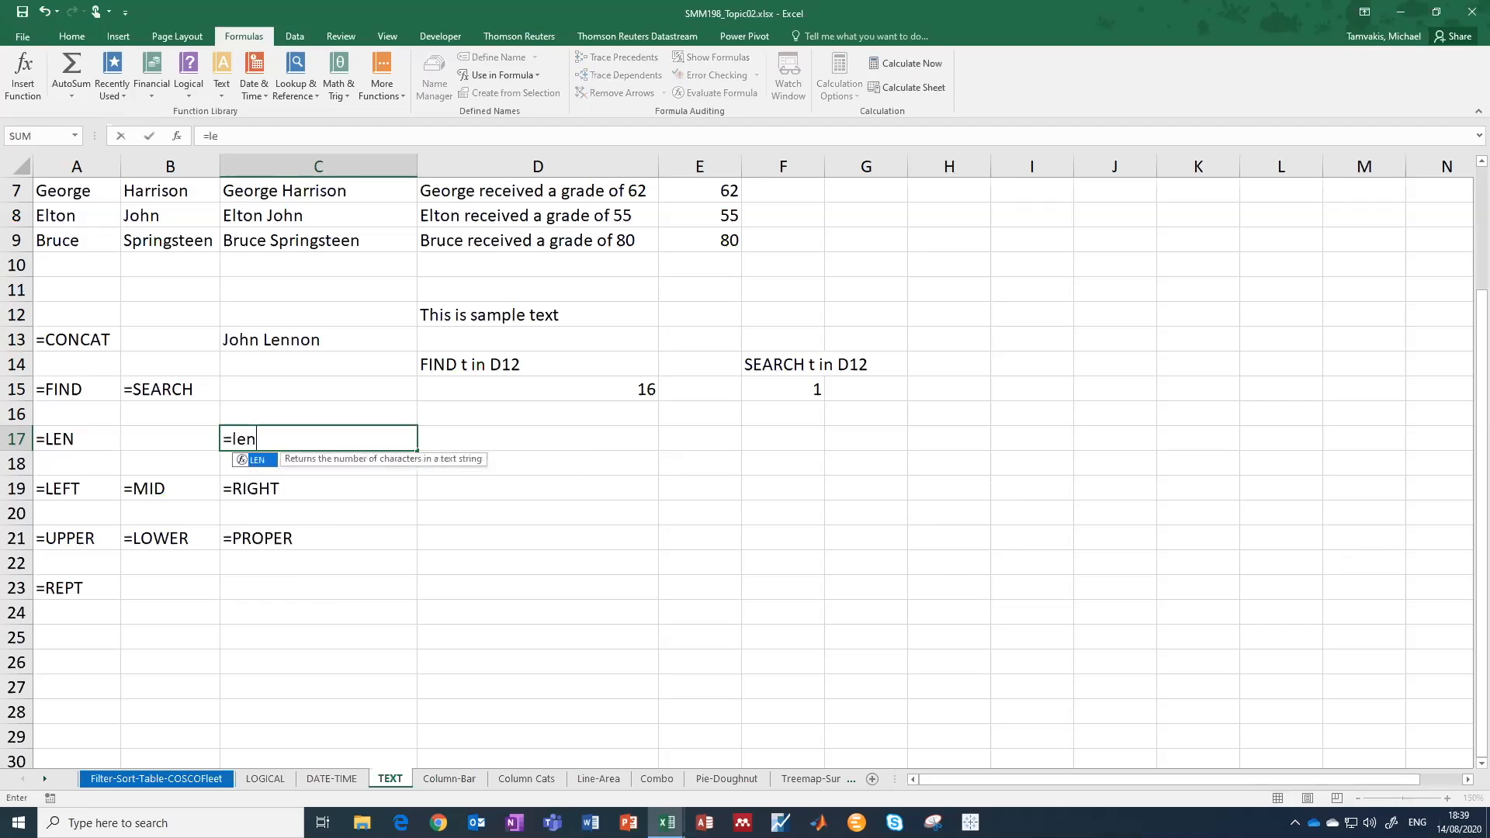
text(()
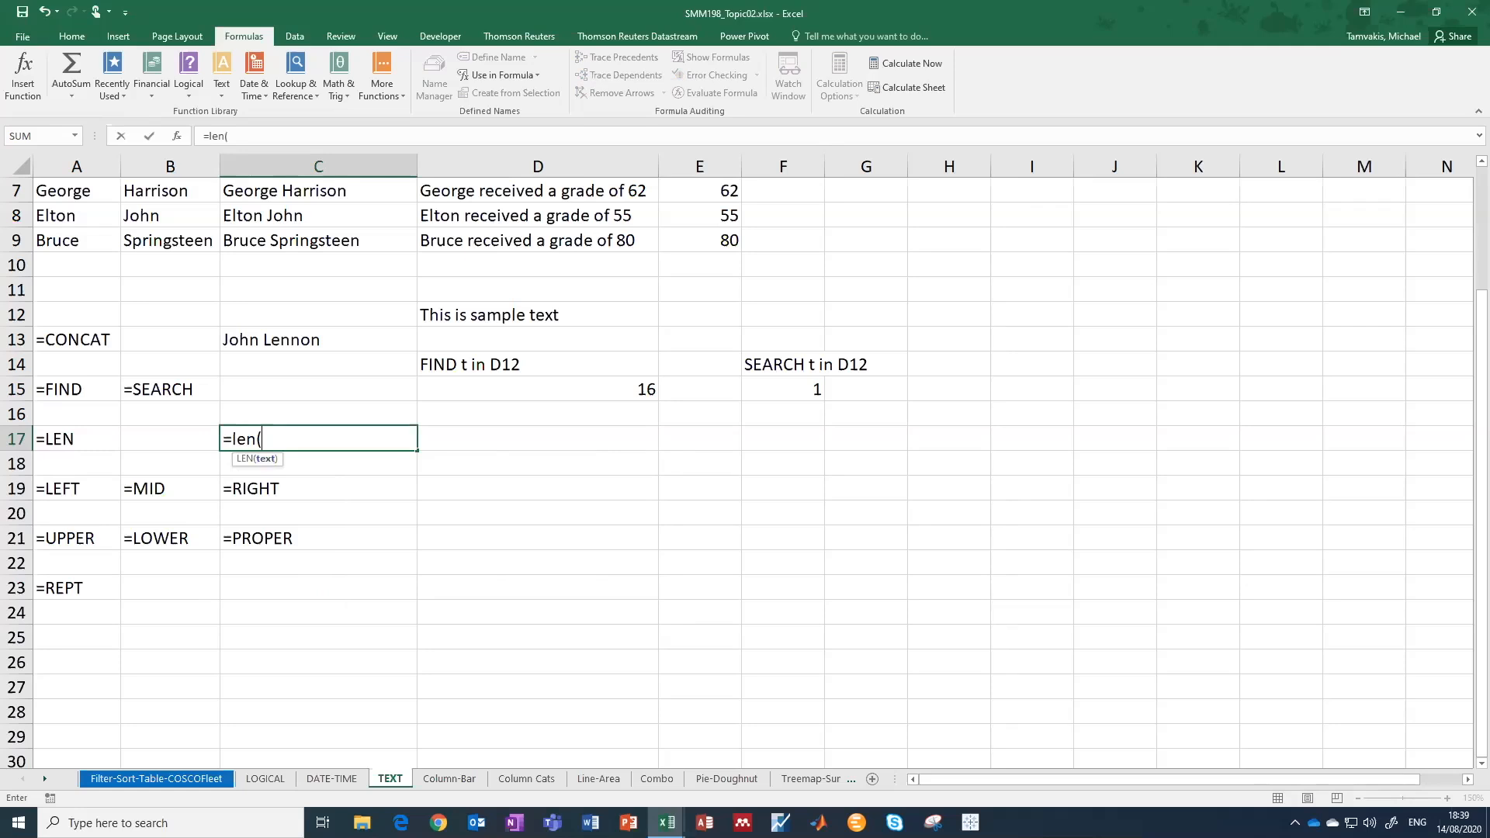
click(537, 314)
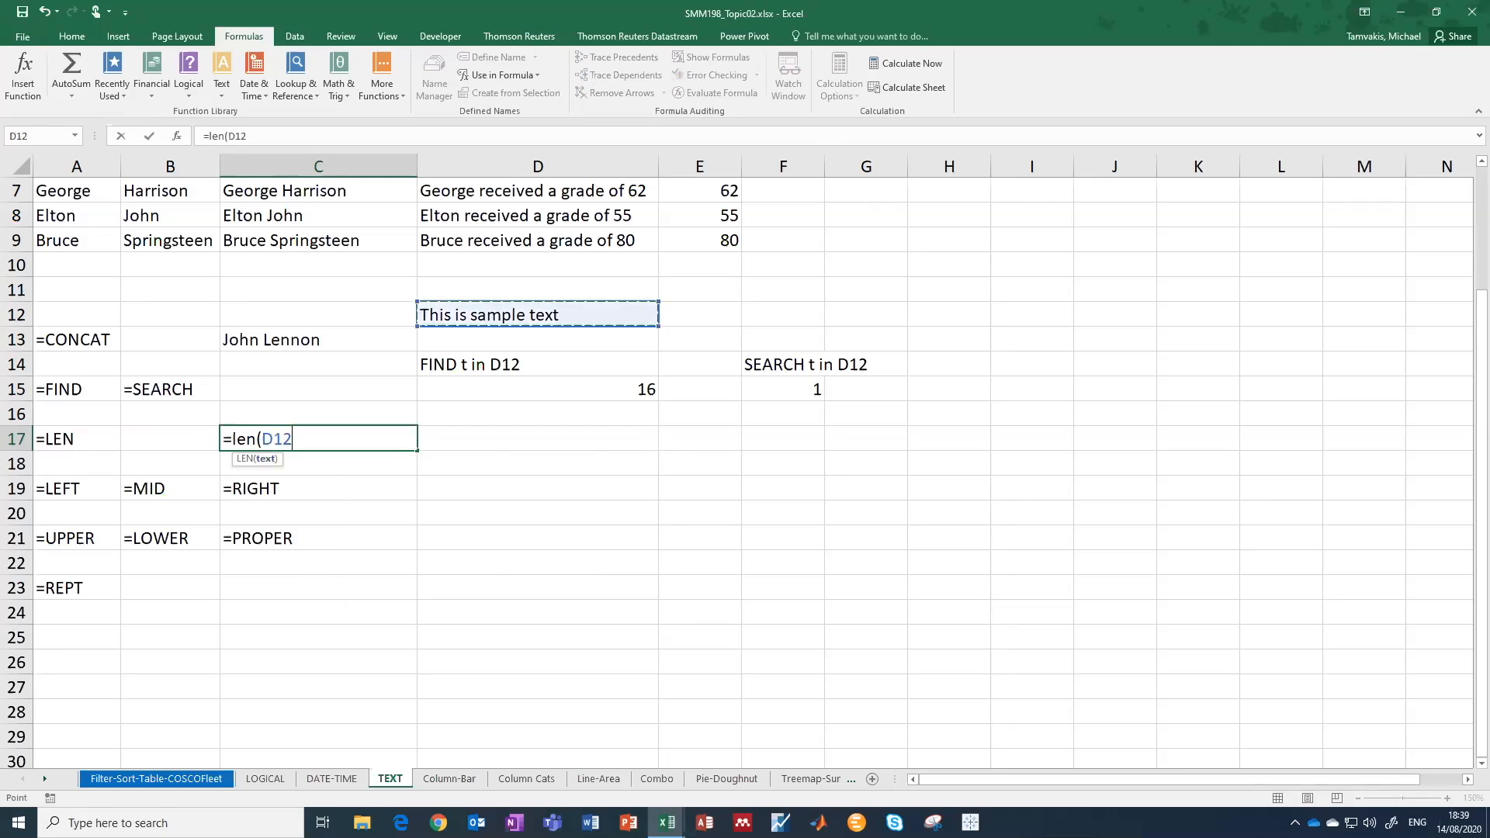
text())
key(Return)
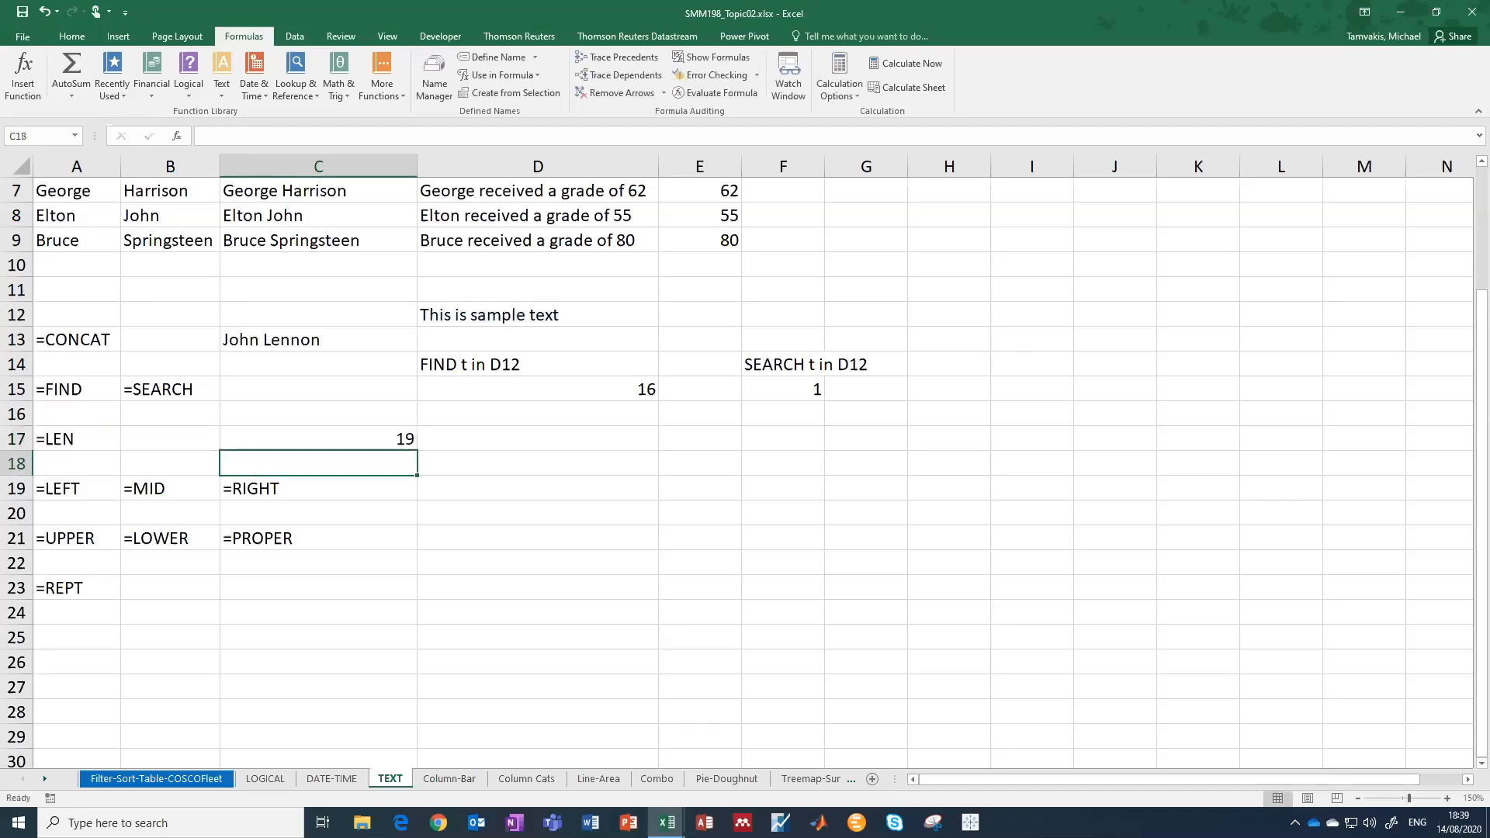
click(318, 439)
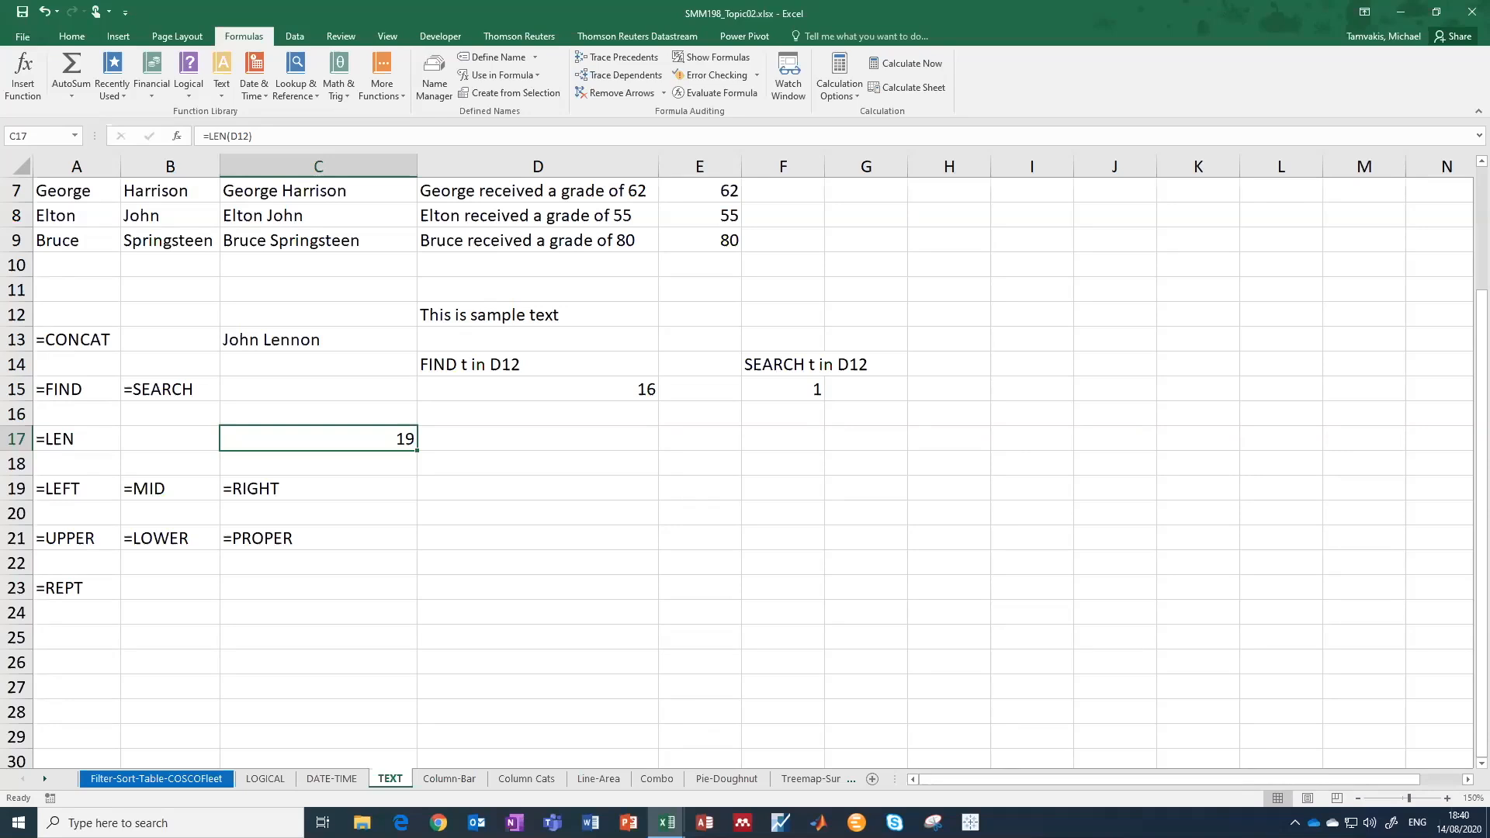
Enter the headings LEFT, MID and RIGHT in cells E18 to G18 and make them bold.
click(76, 488)
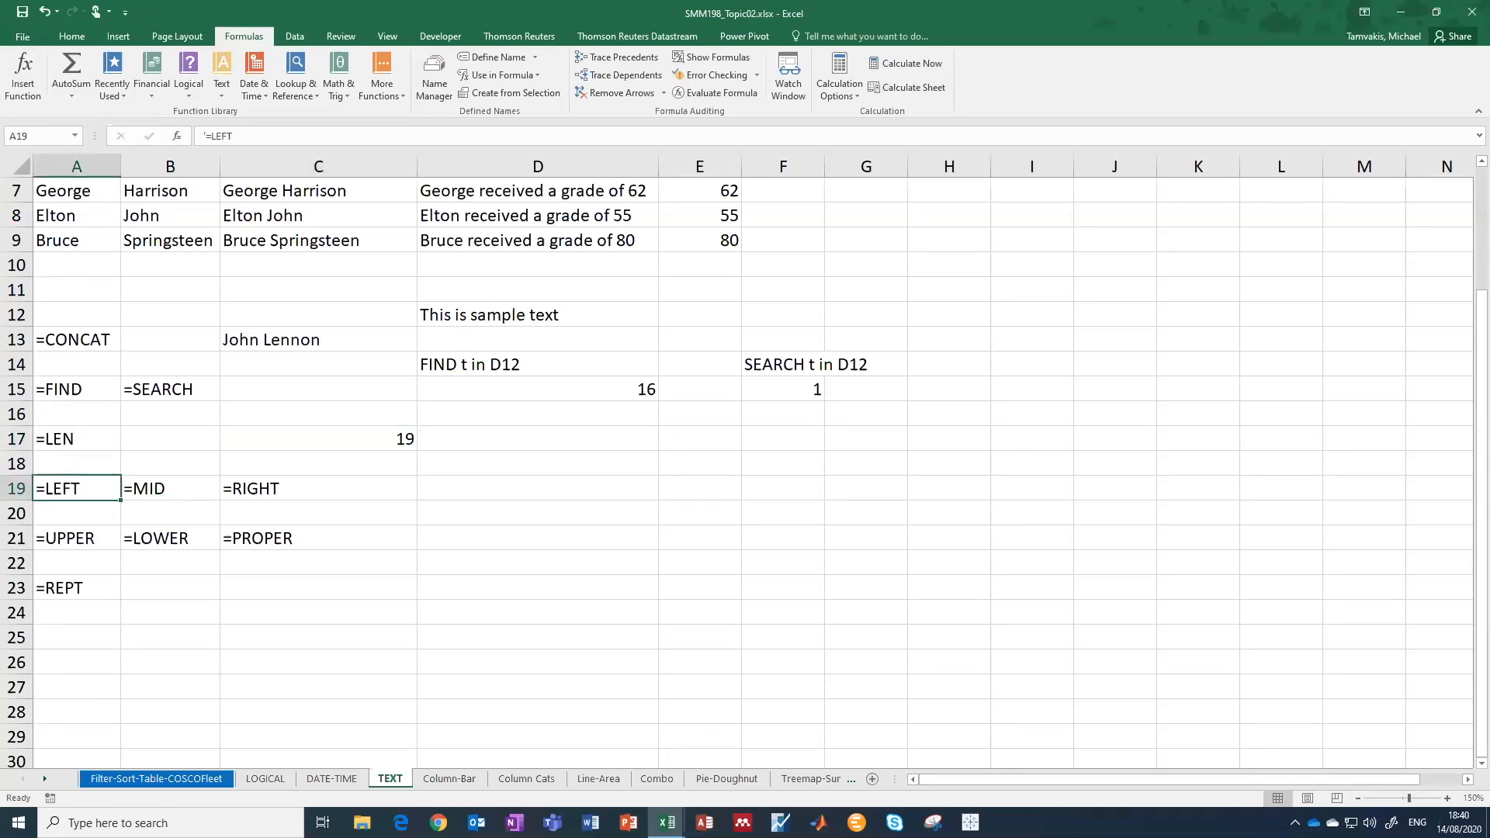
click(170, 488)
click(318, 488)
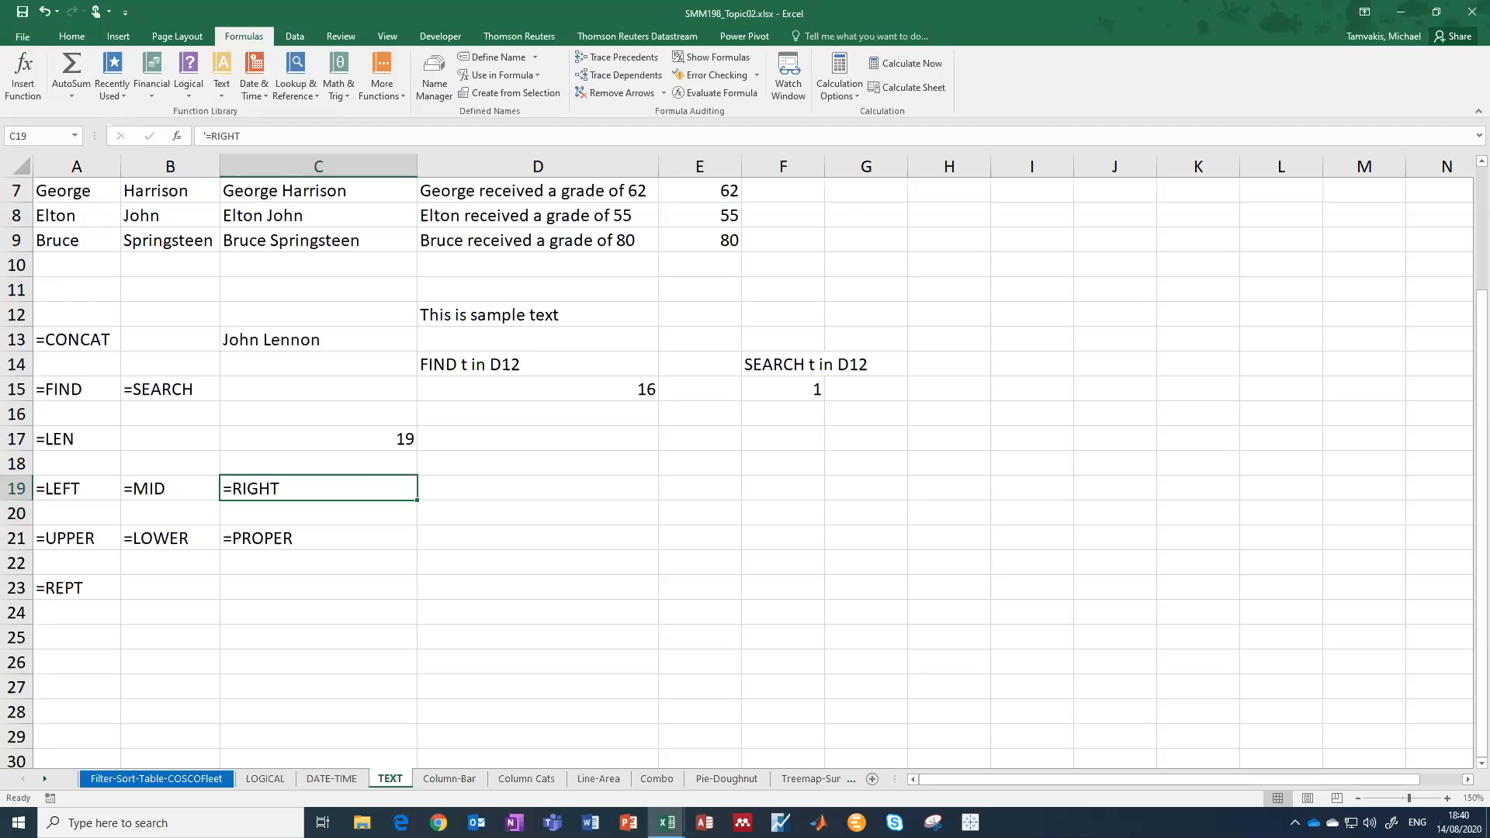
click(699, 463)
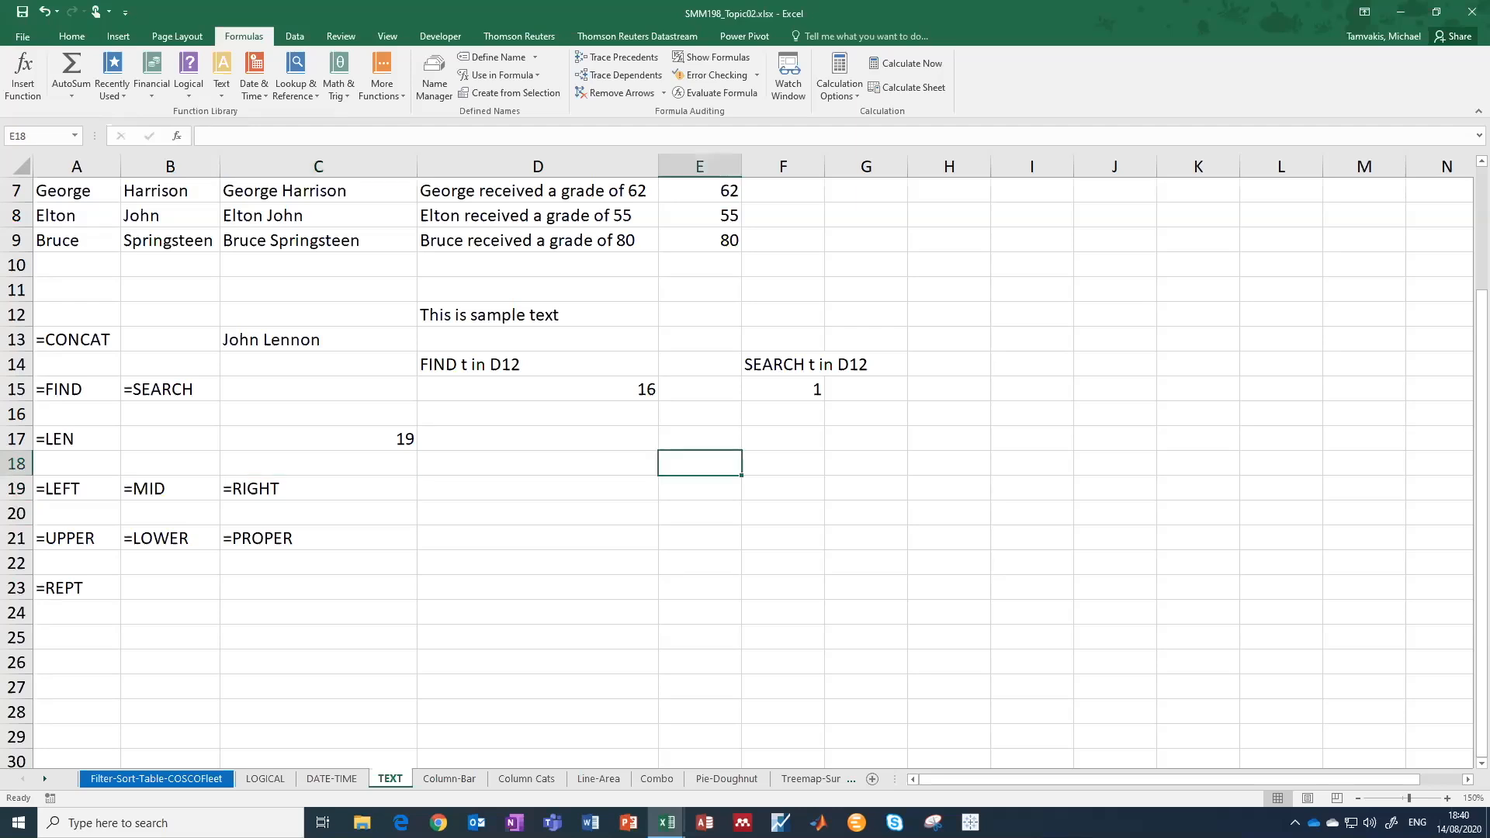
text(LEFT)
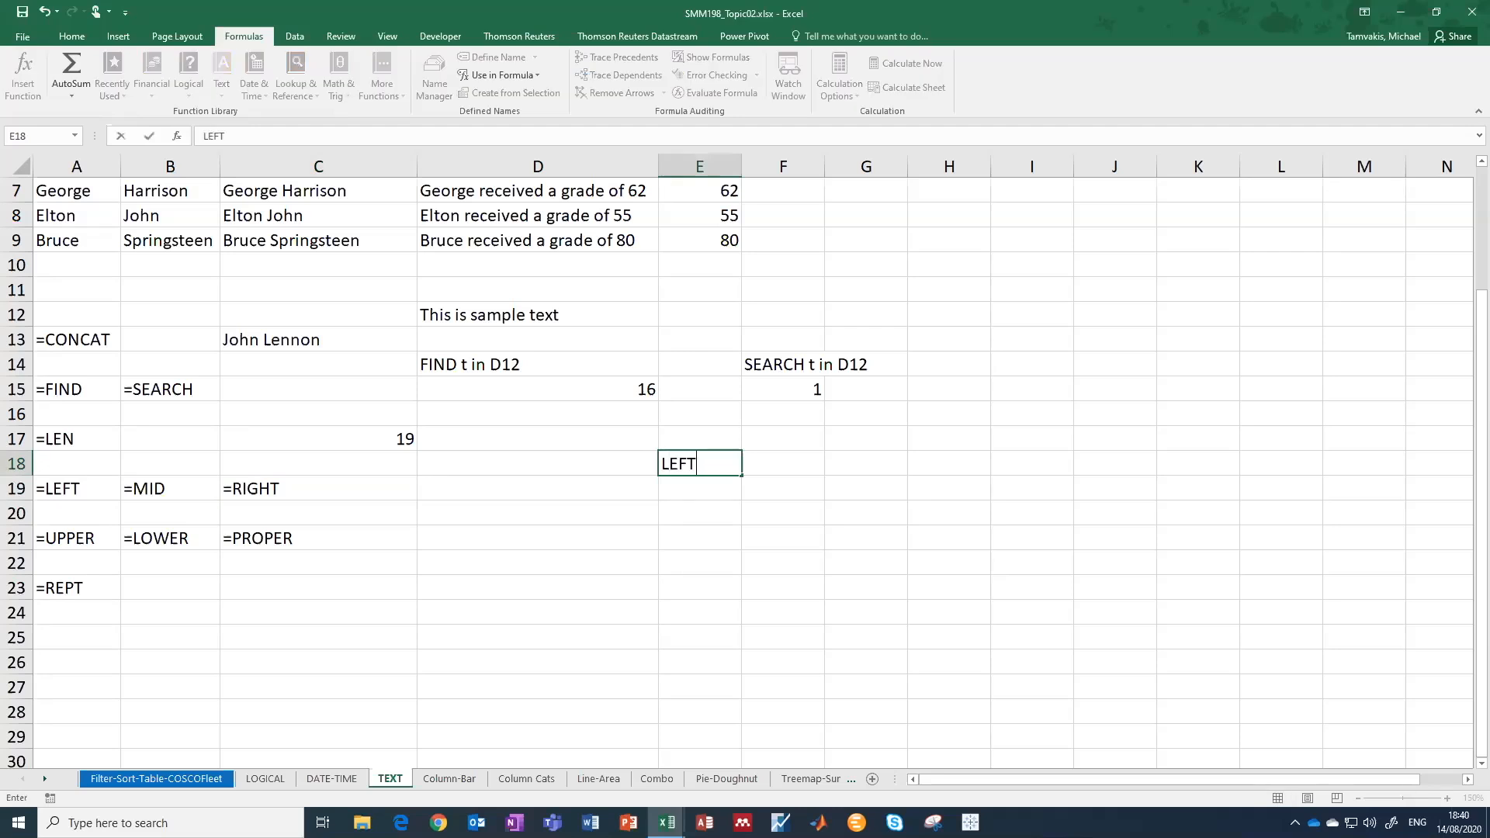
key(Tab)
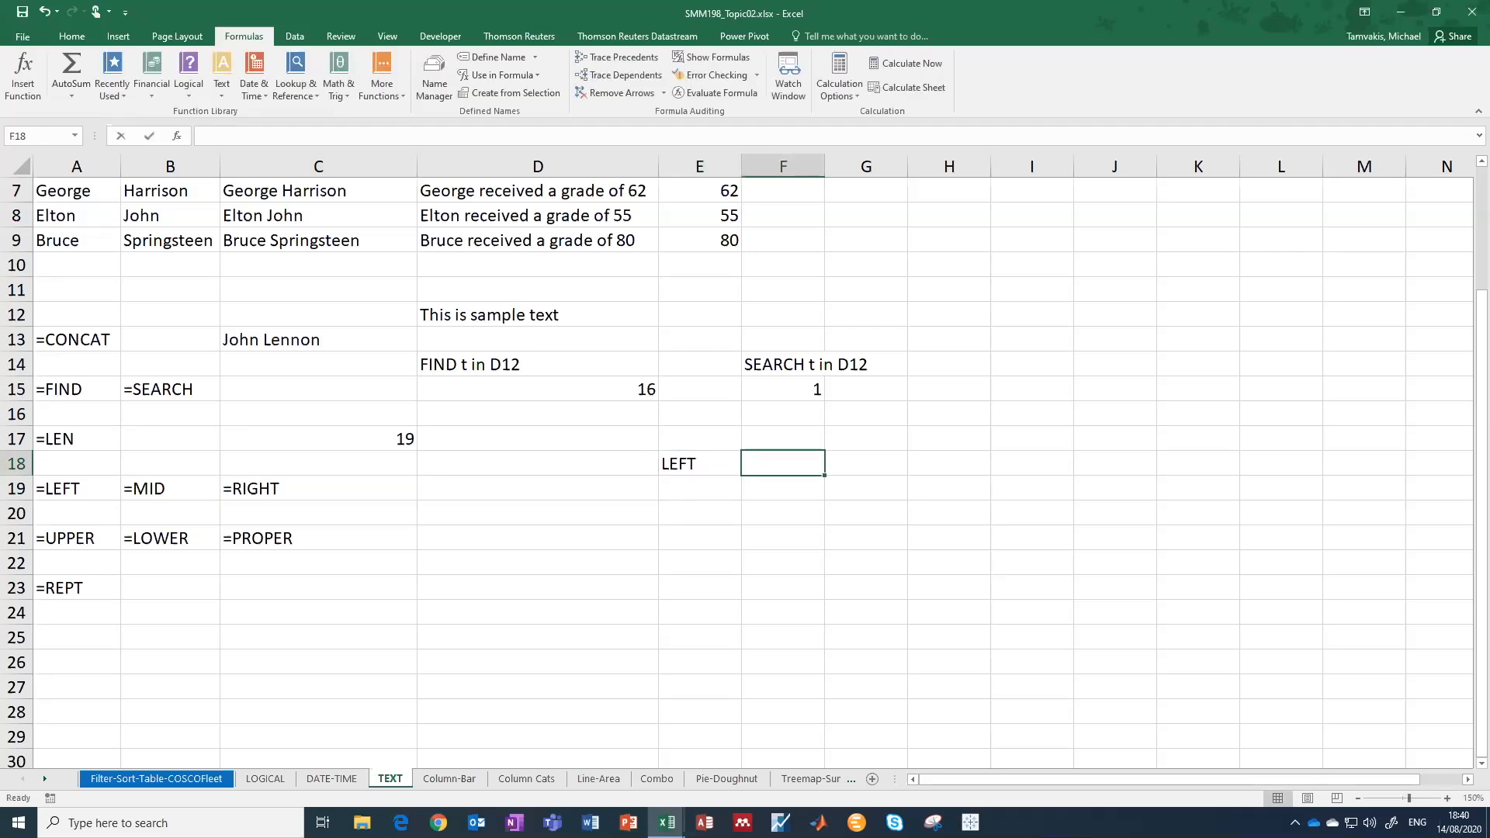
text(MID)
key(Tab)
text(RIGHT)
key(Up)
key(Down)
key(shift+Left)
key(shift+Left)
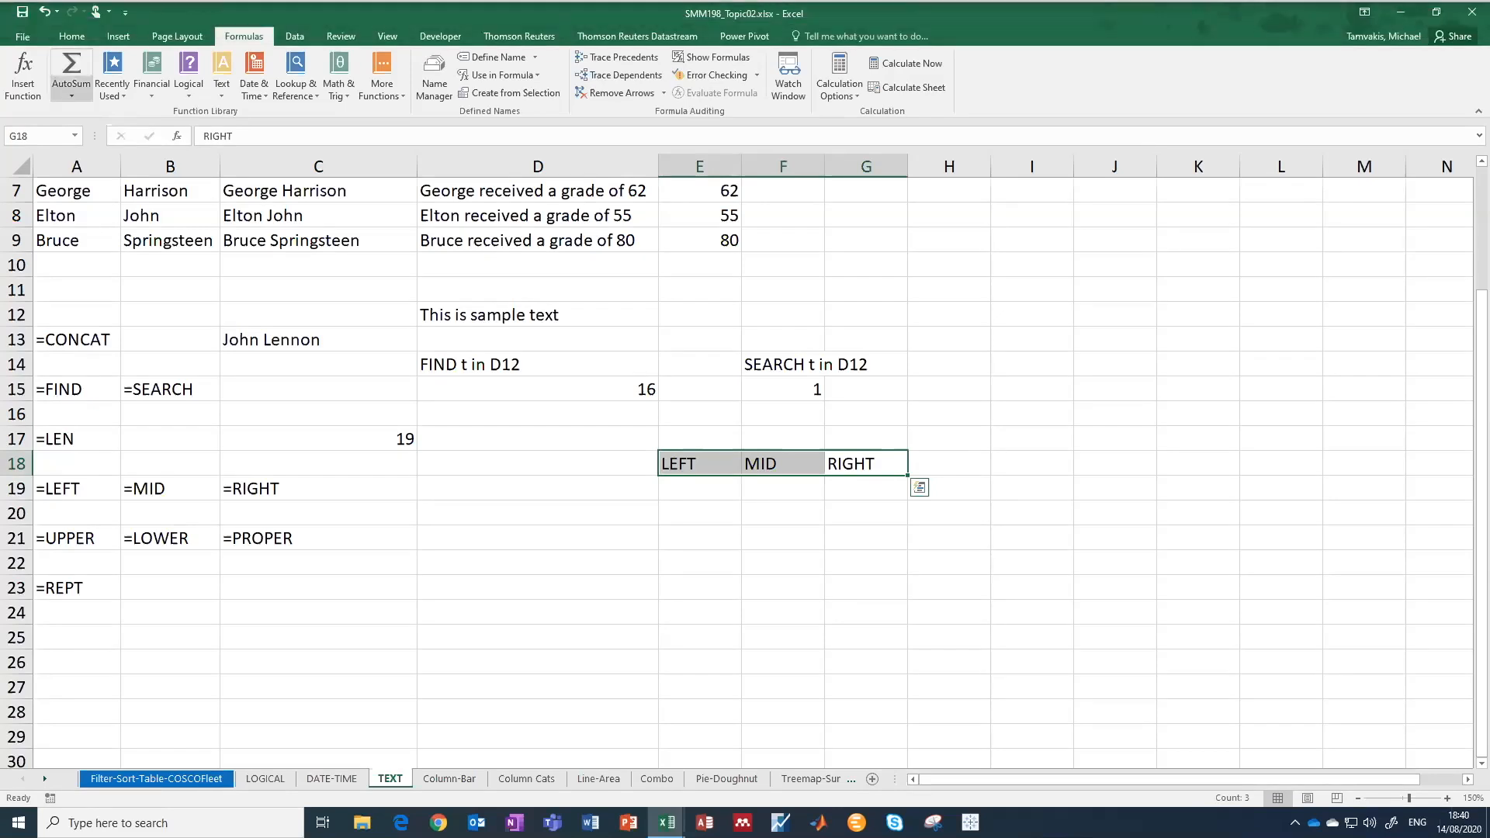
key(ctrl+b)
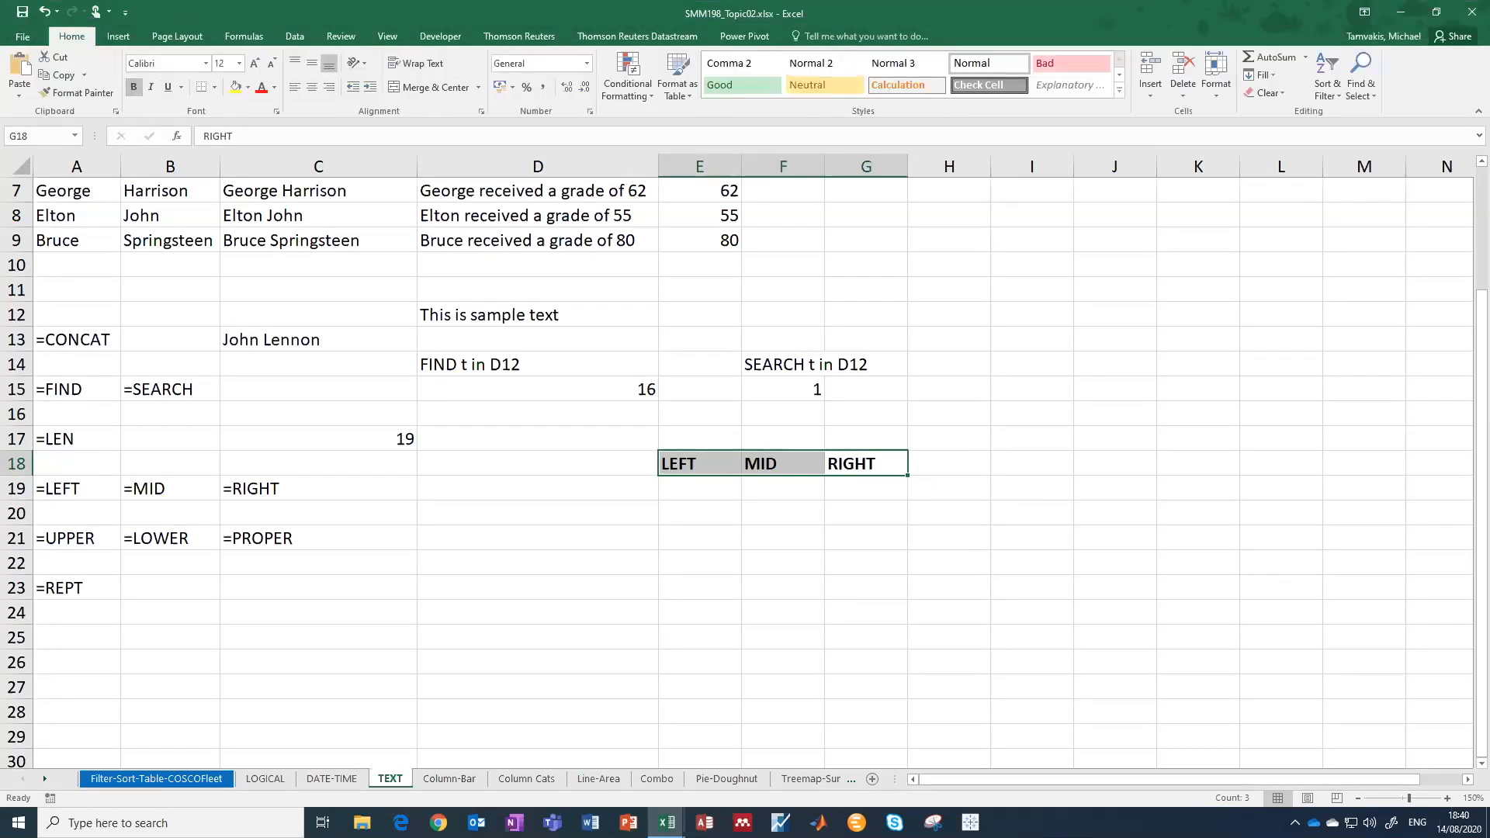
In E19, under the LEFT heading, enter =LEFT(D12,4) to extract the first four characters of the sample text.
click(699, 488)
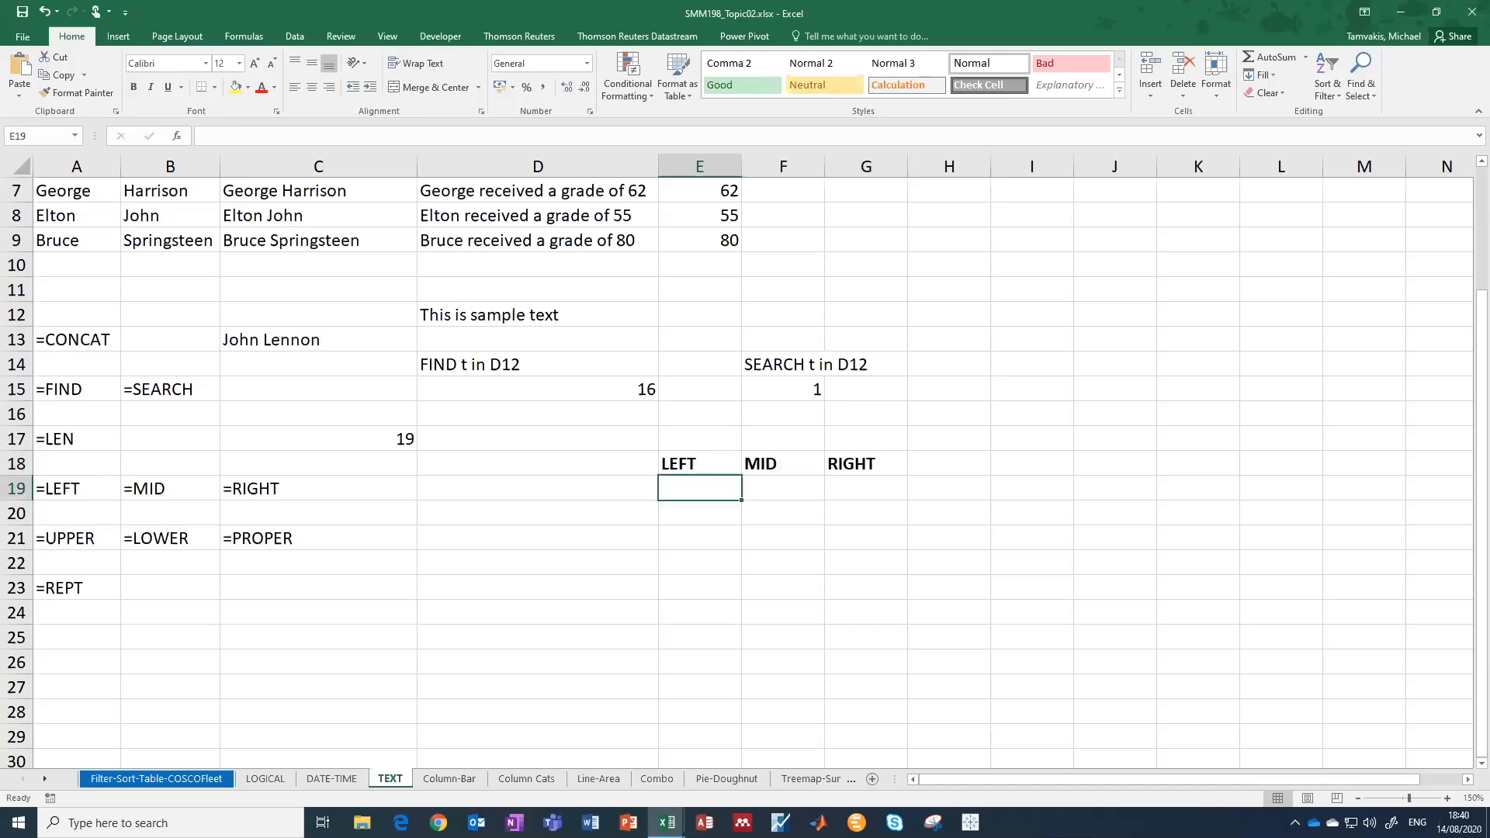
text(=left)
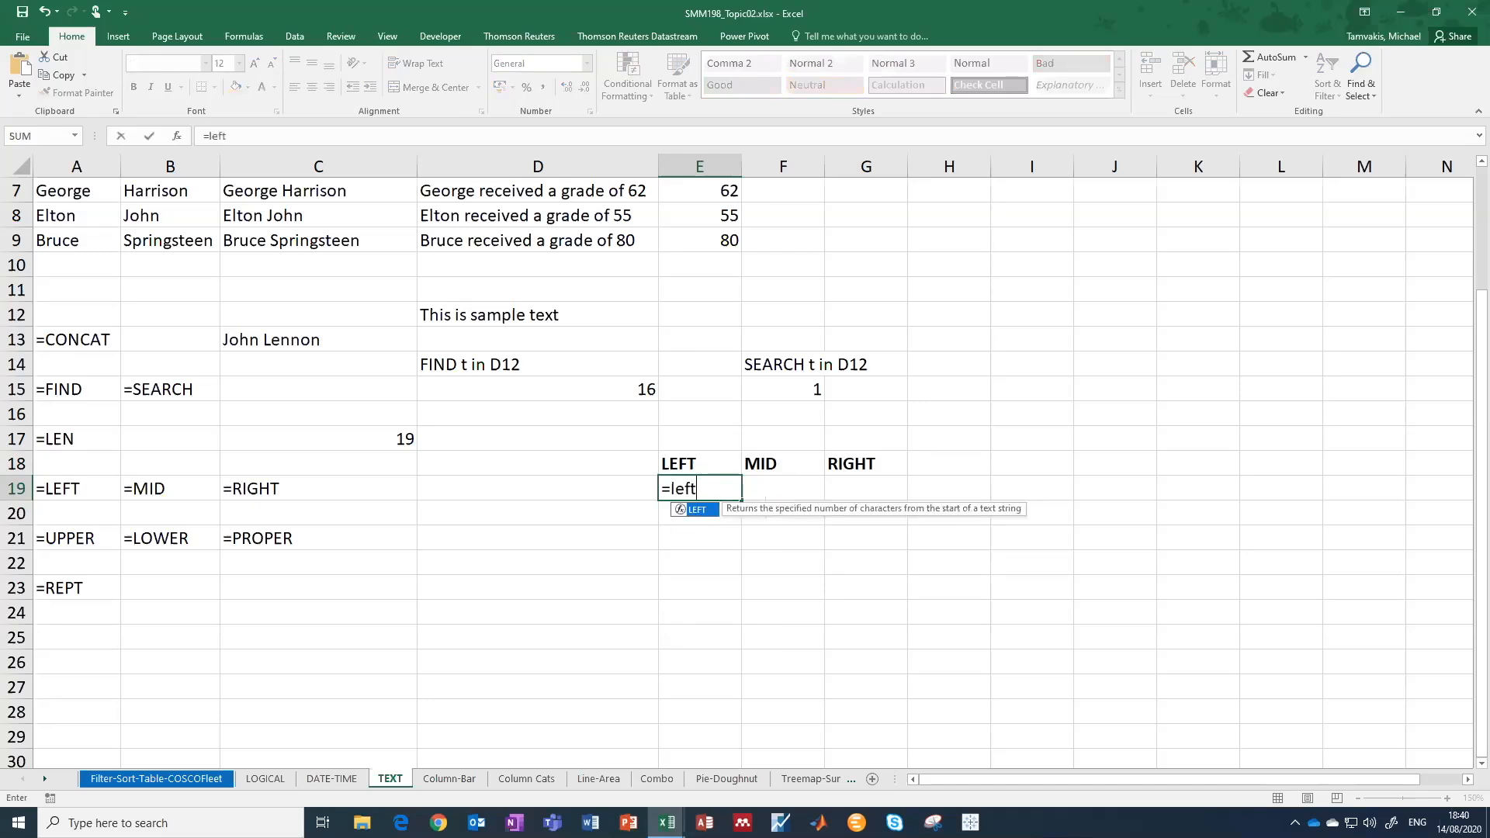
text(()
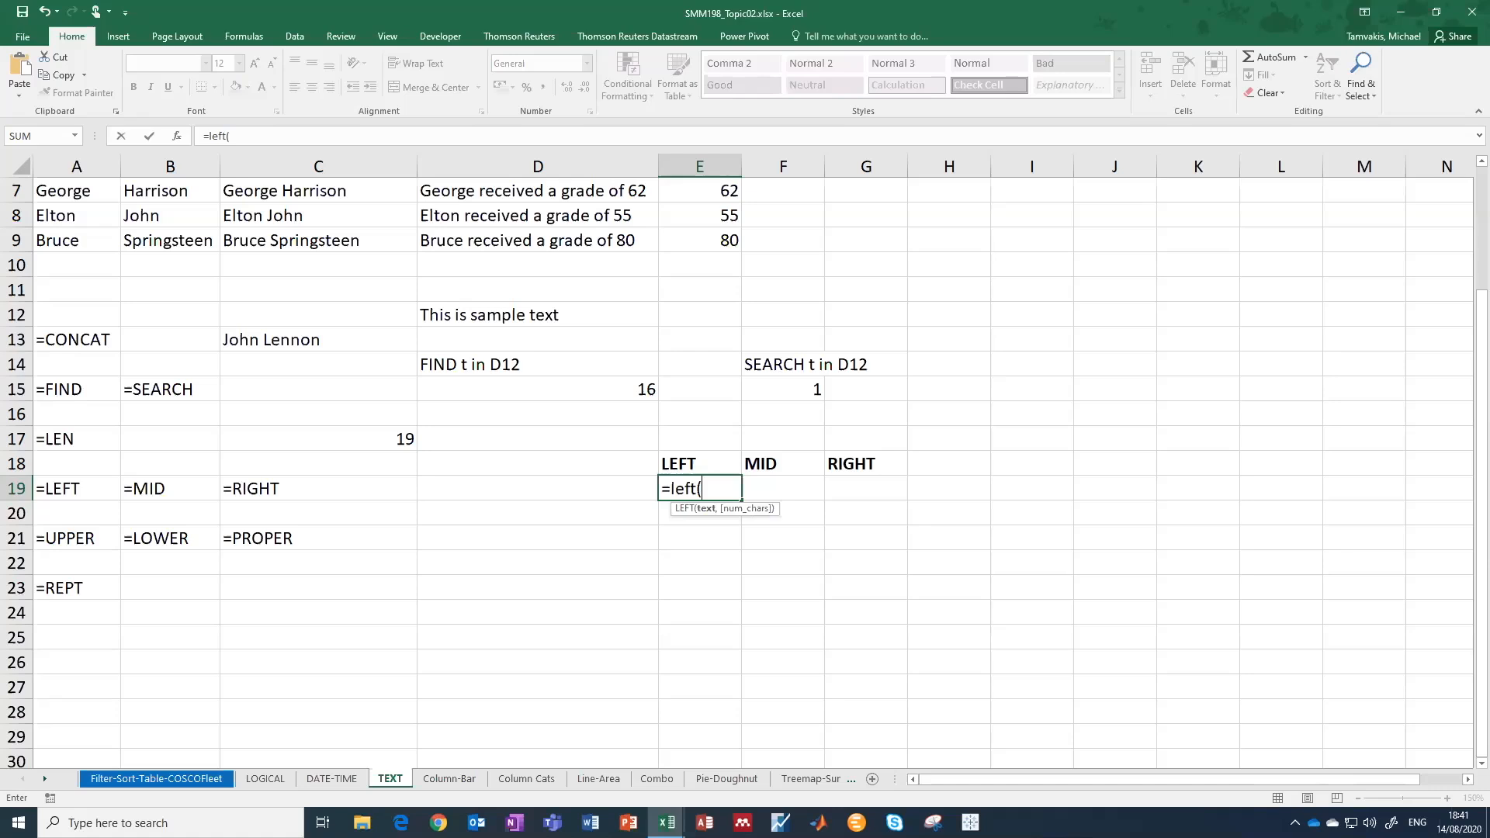
click(537, 314)
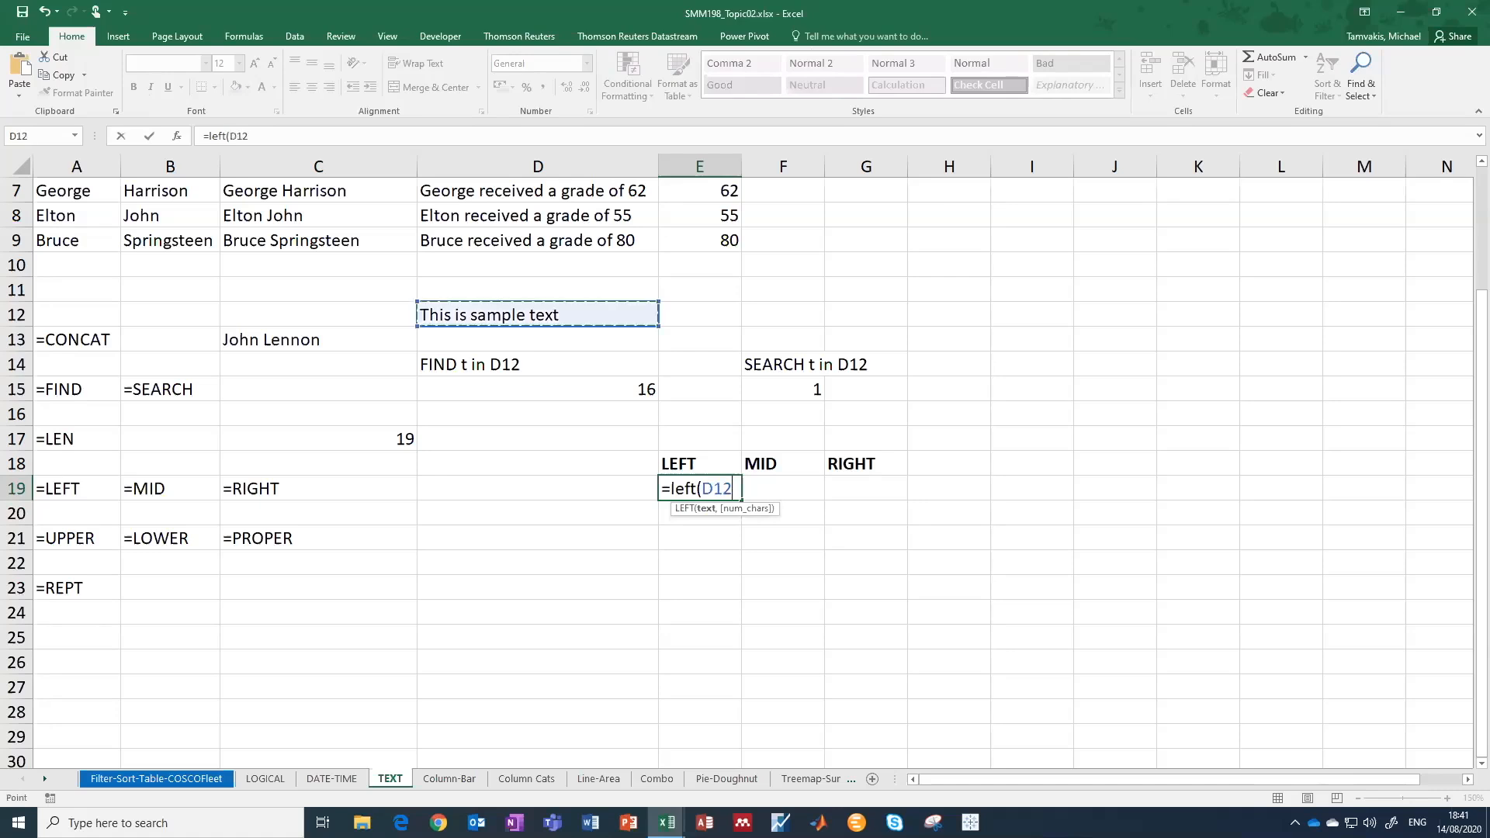
text(,)
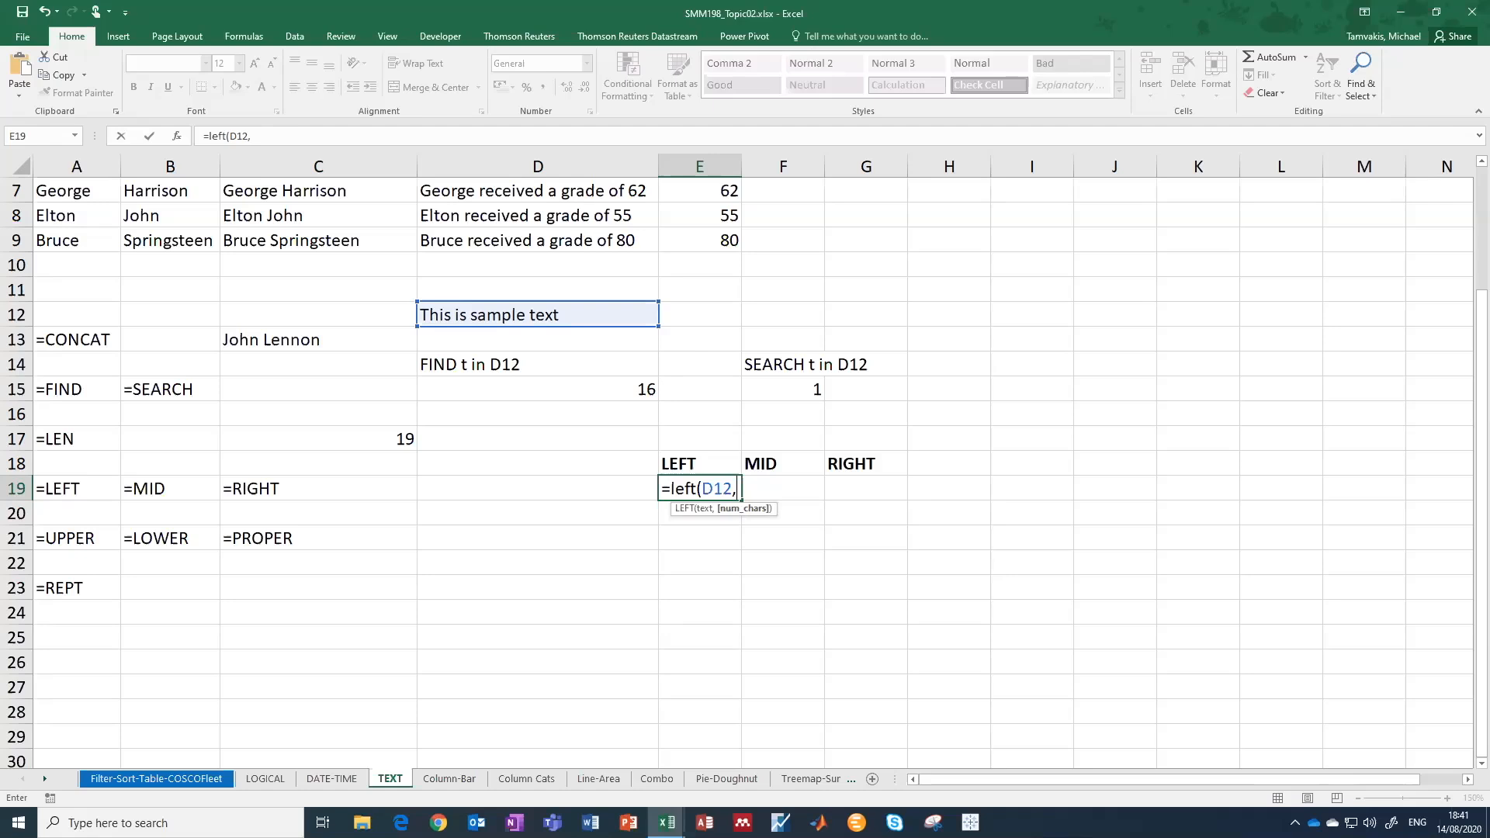
text(4))
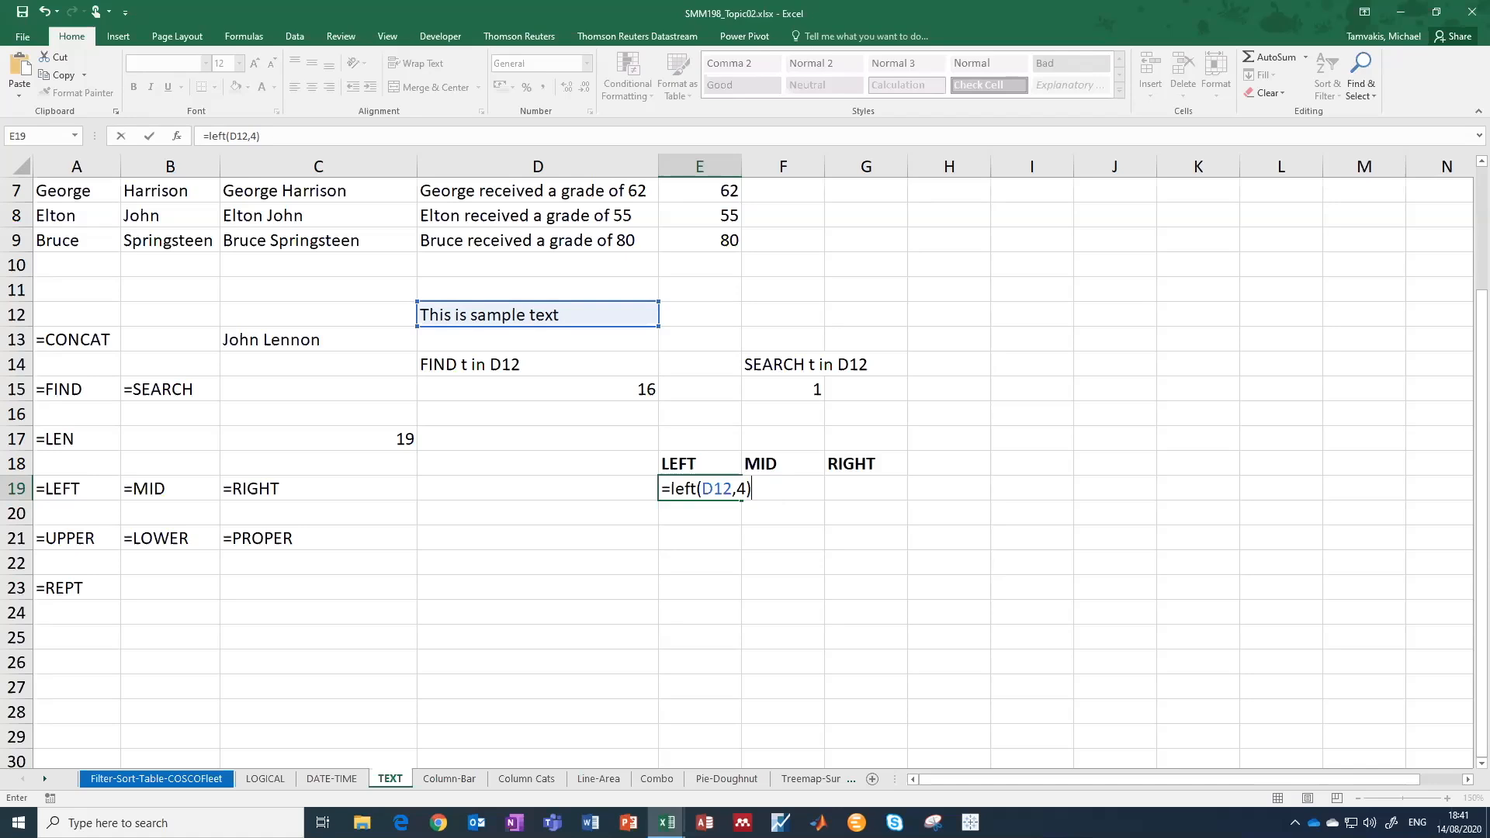
key(Return)
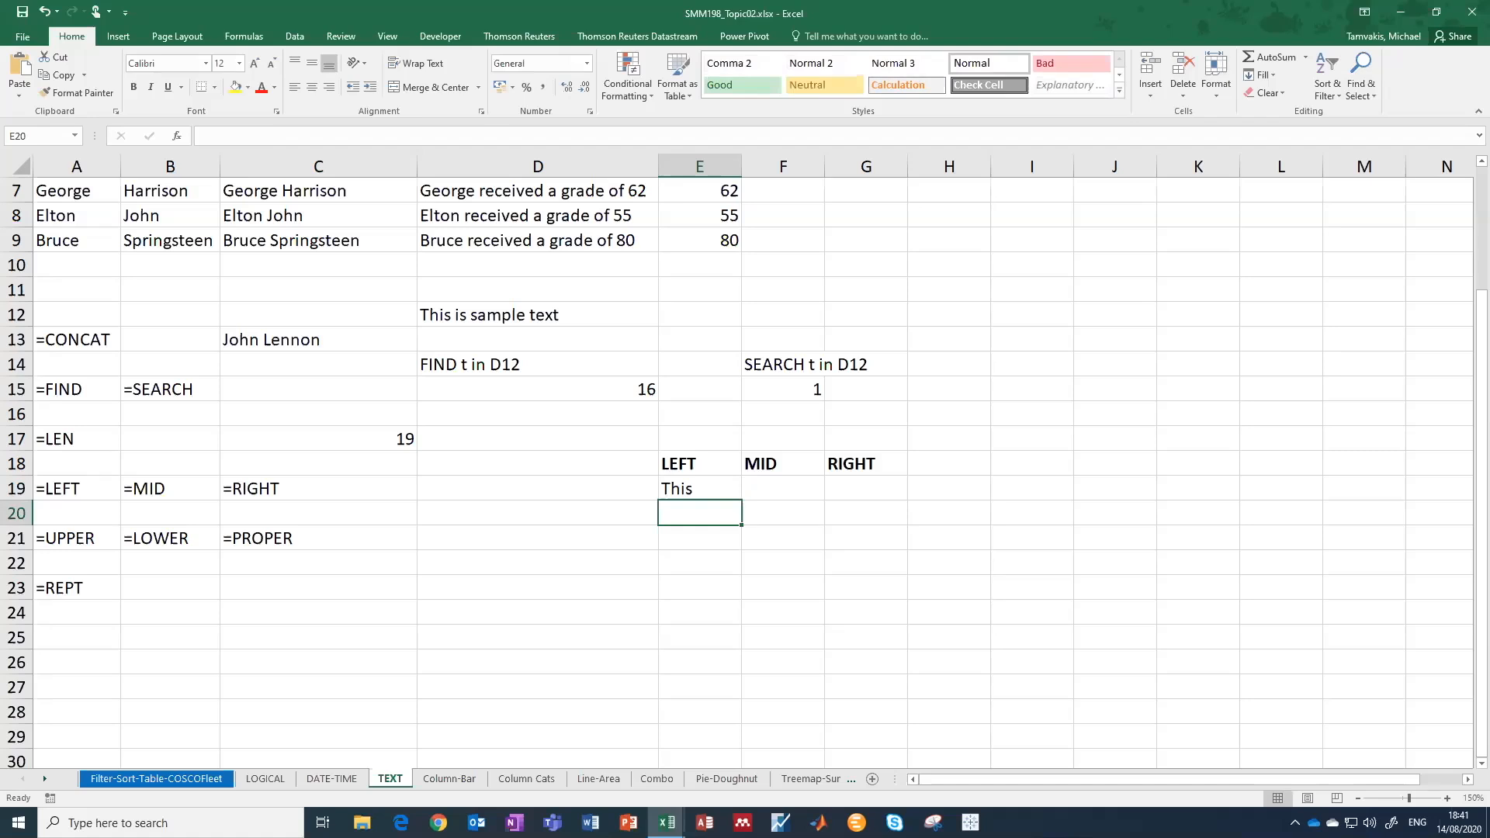
click(699, 488)
In F19, under the MID heading, enter =MID(D12,9,6) to extract six characters starting at the ninth.
click(782, 488)
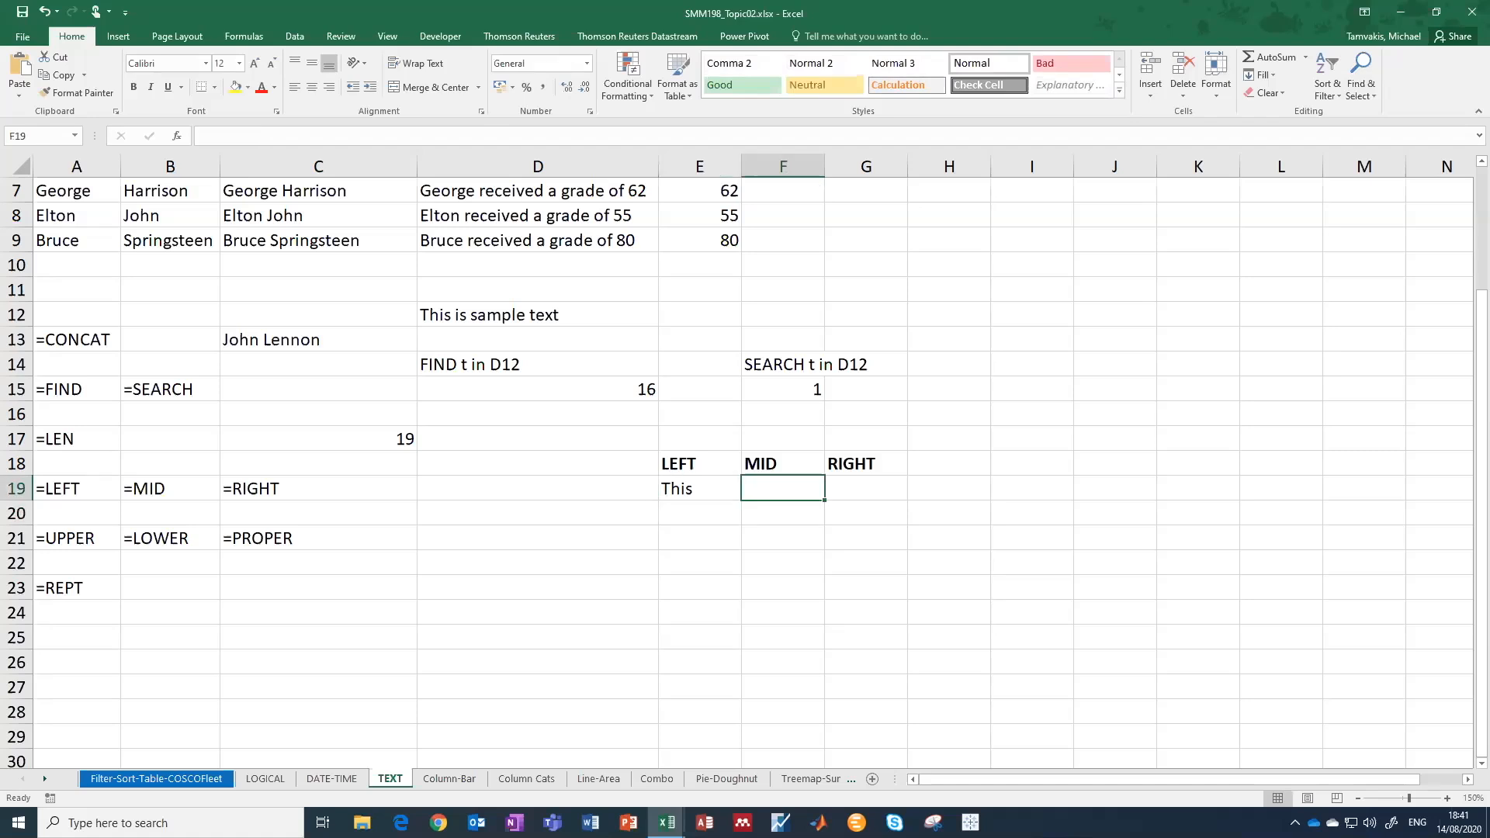
text(=)
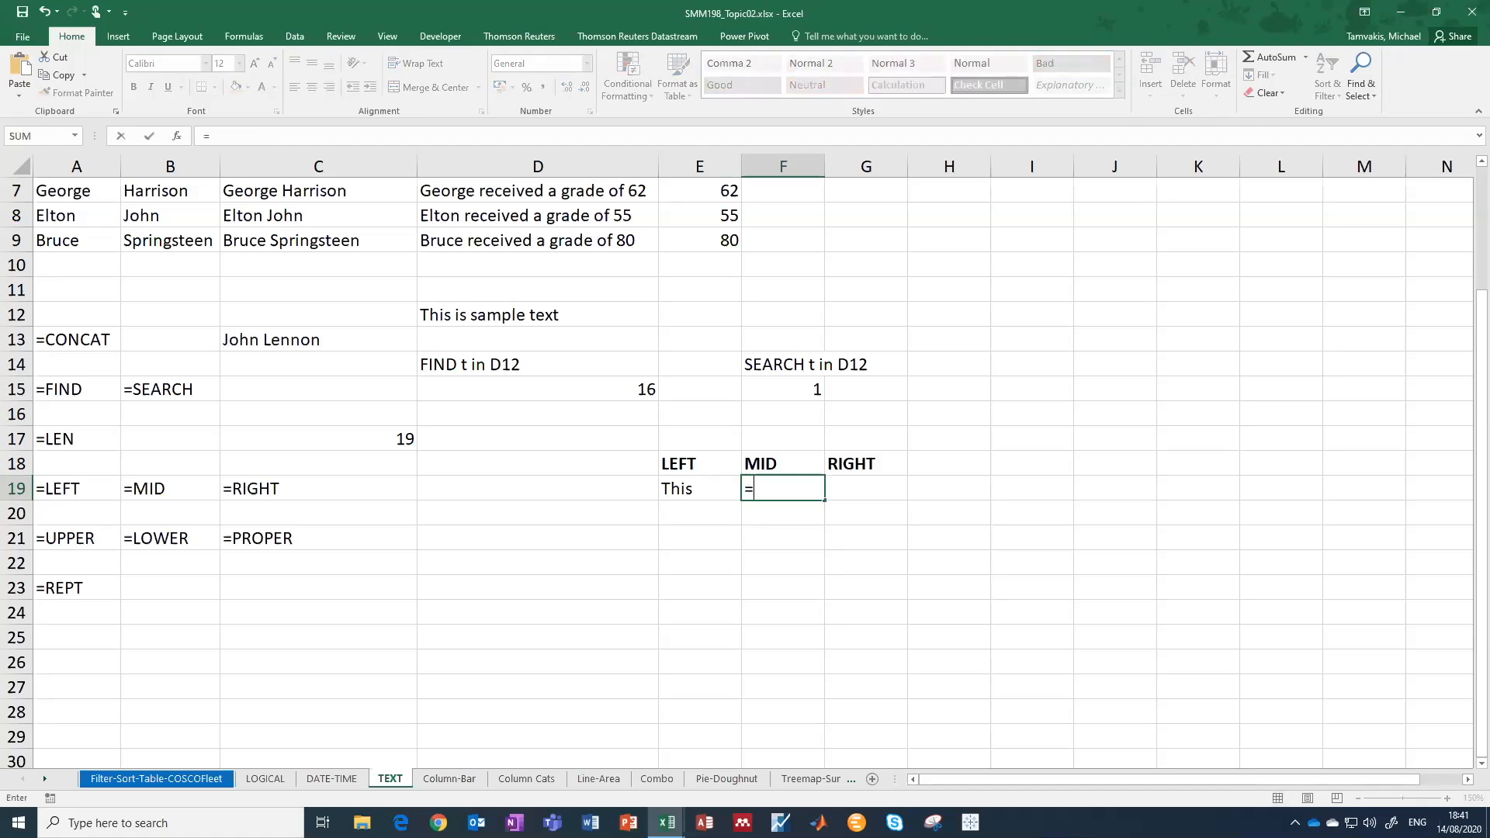
text(mid)
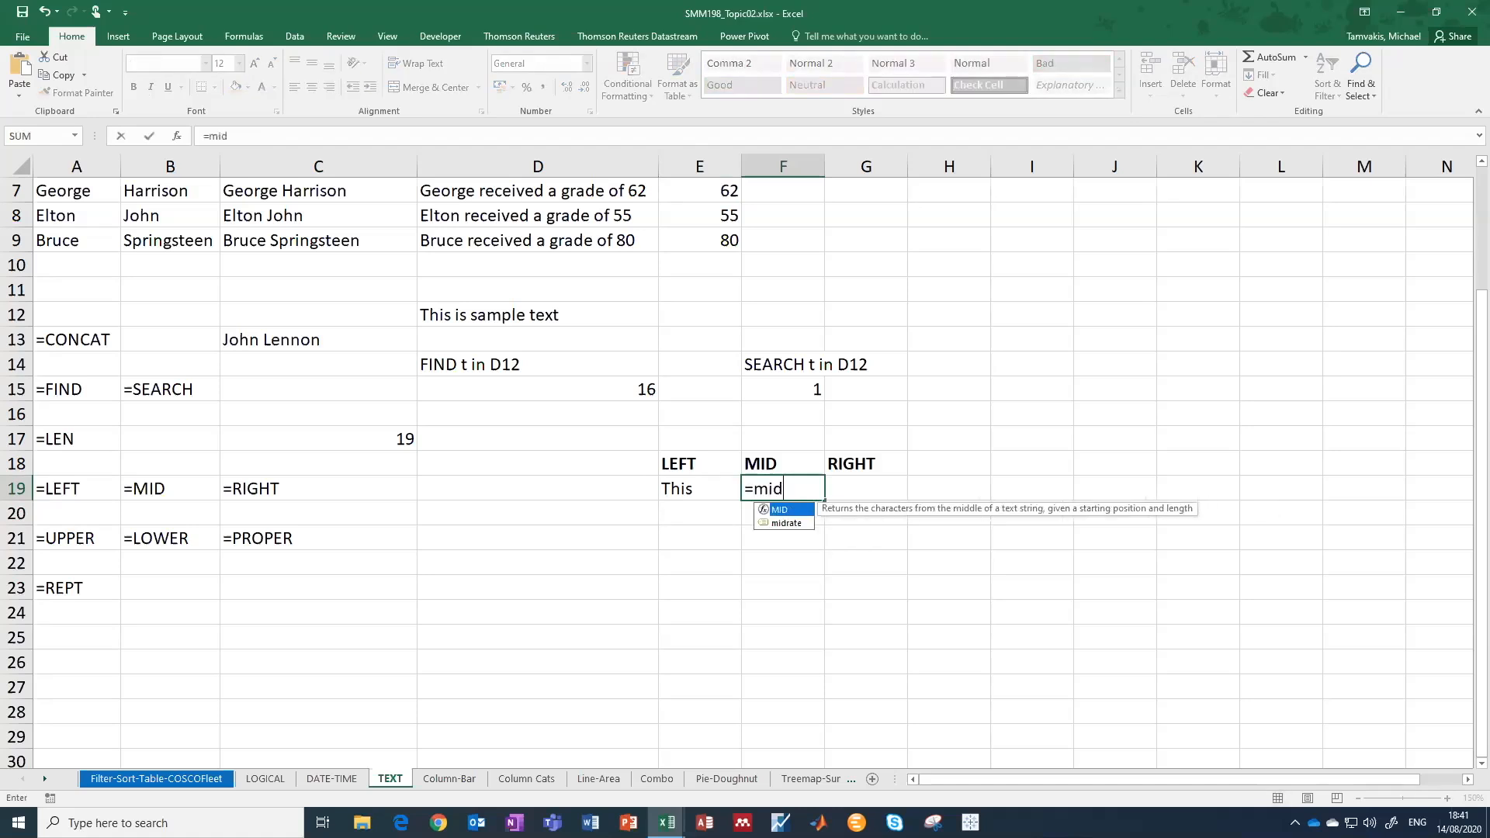
text(()
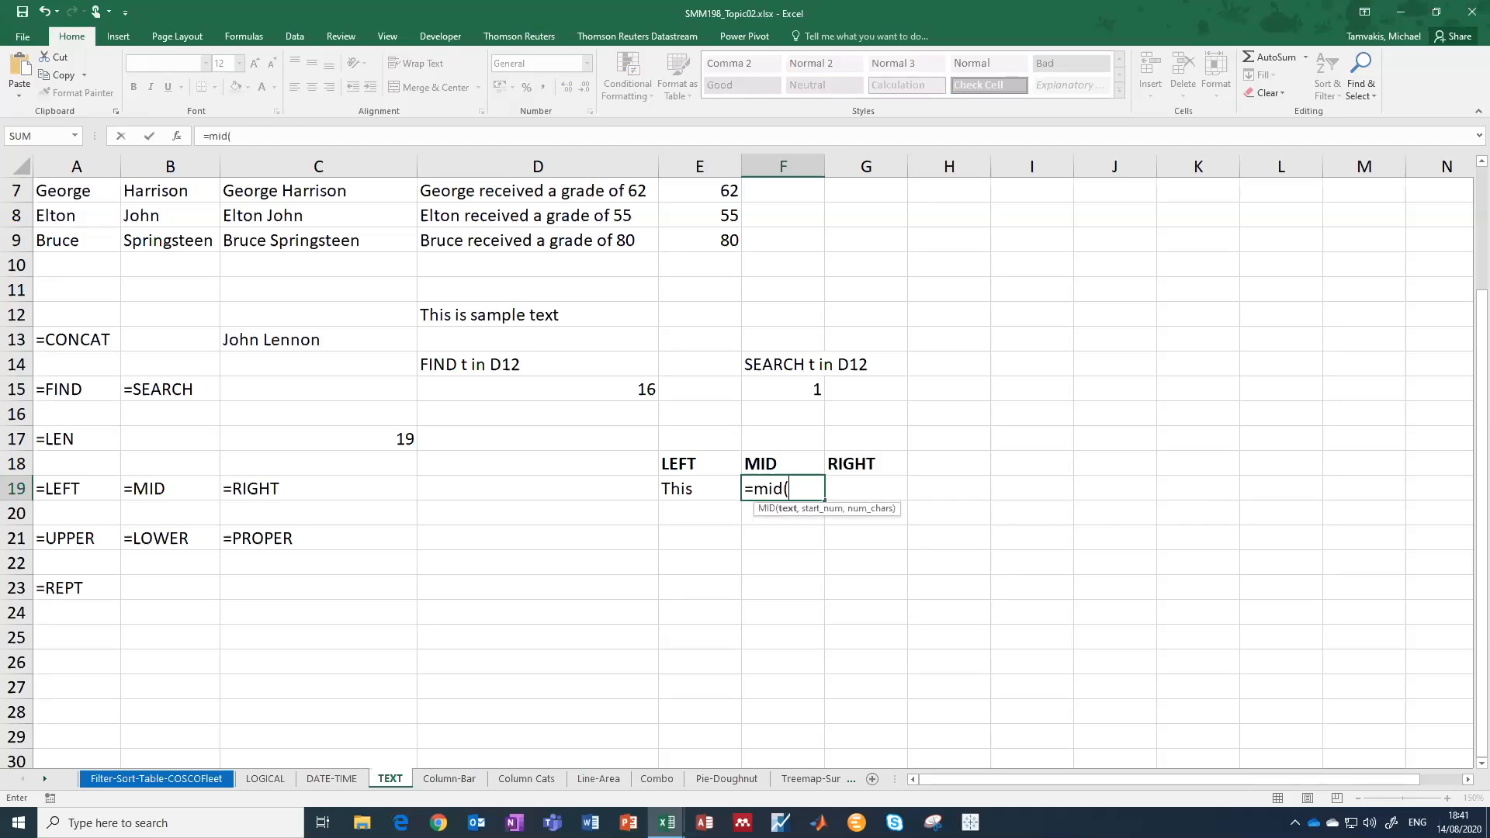
click(537, 314)
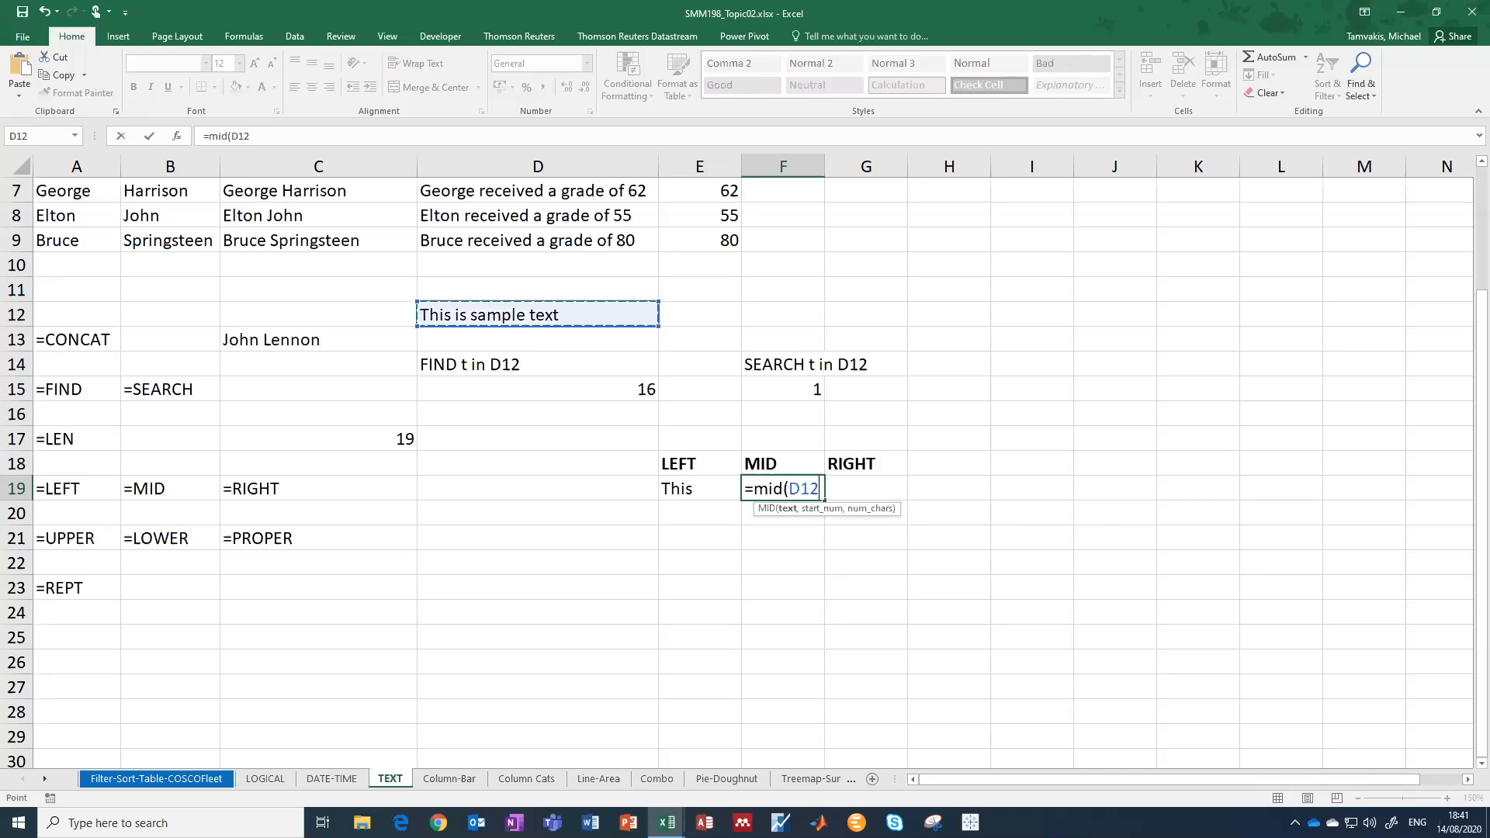
text(,)
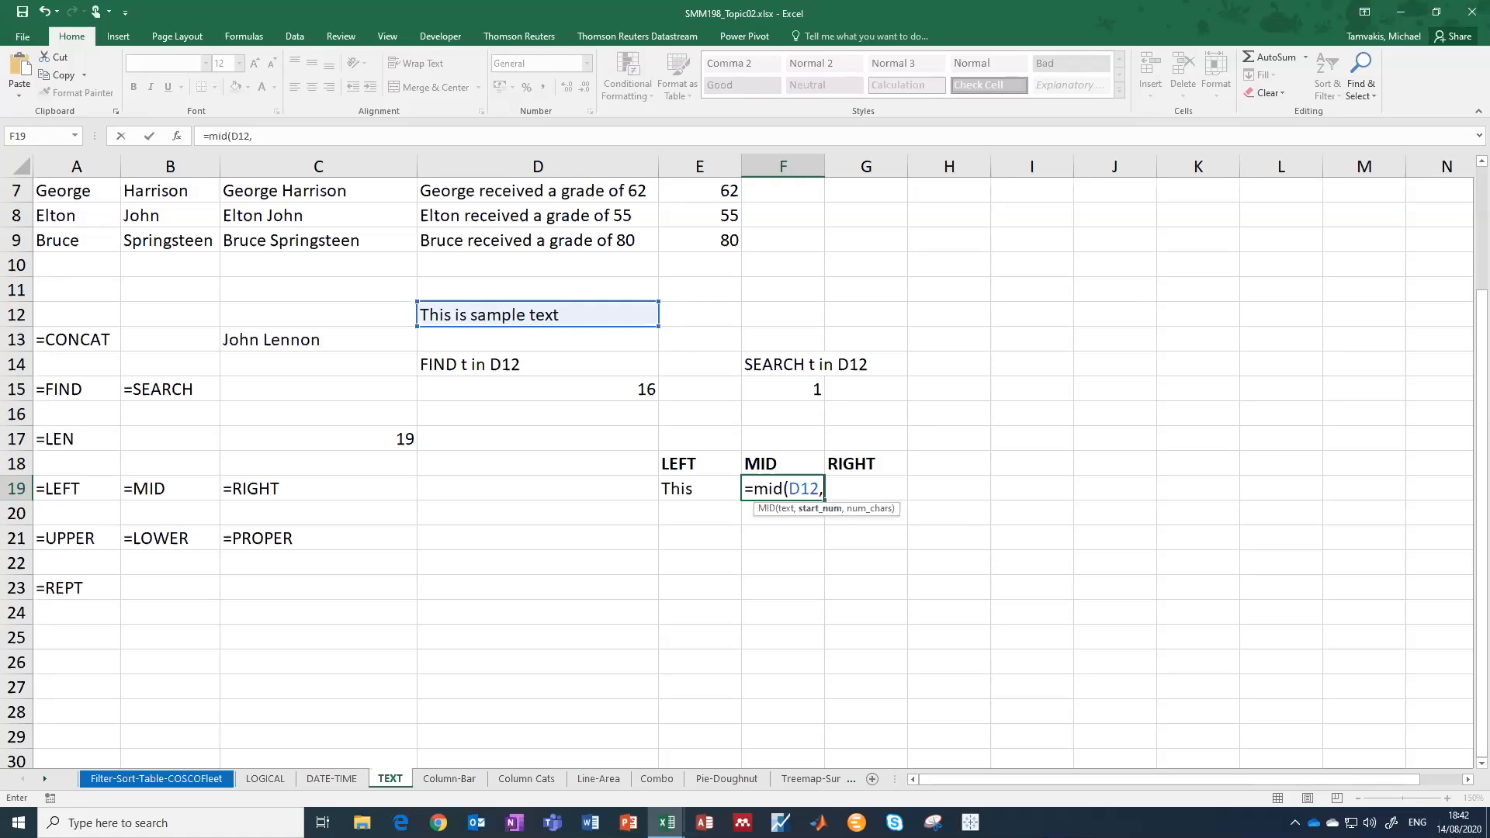
text(9,6))
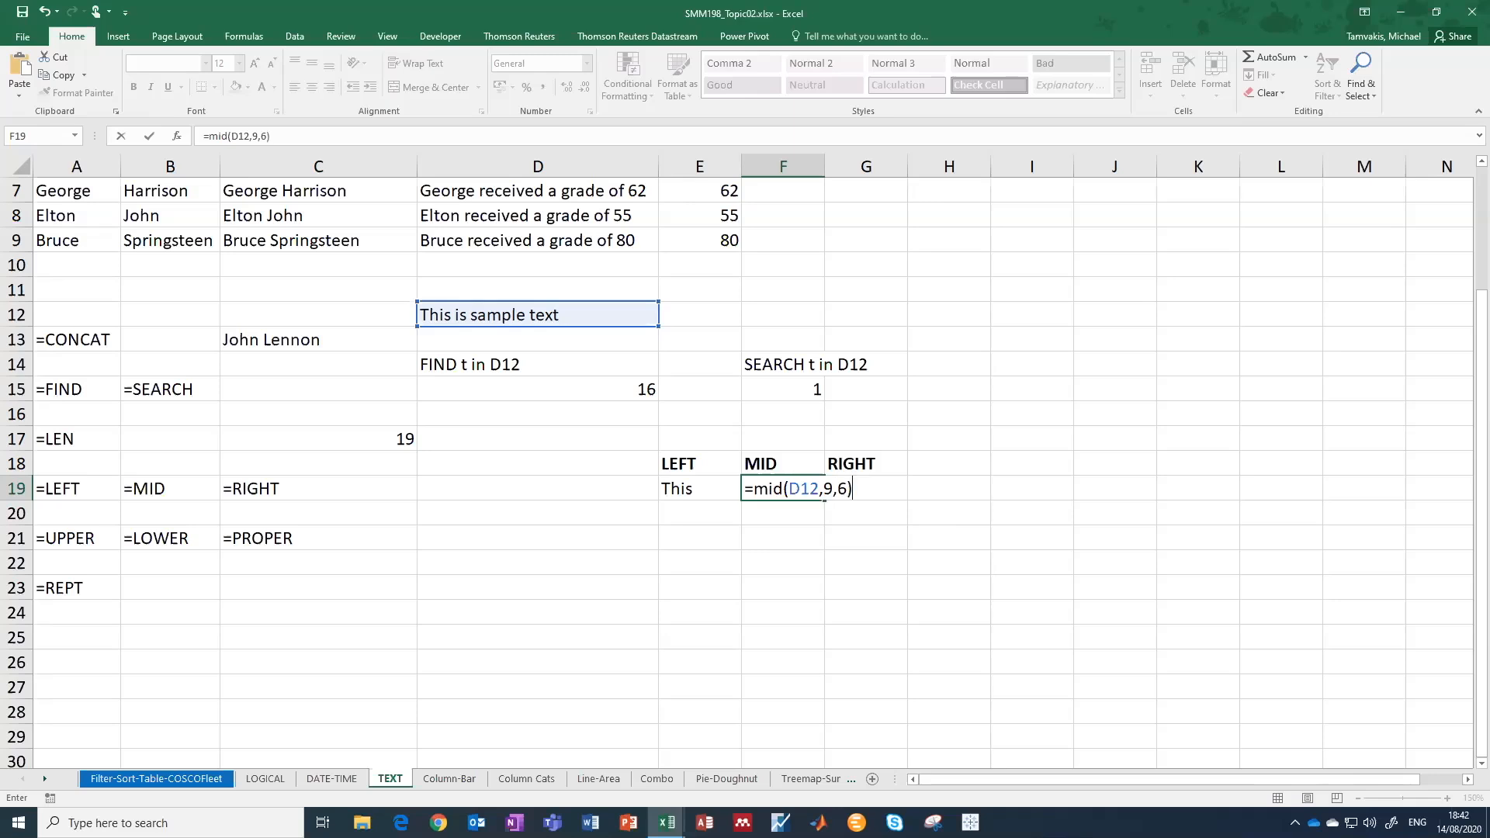
key(Return)
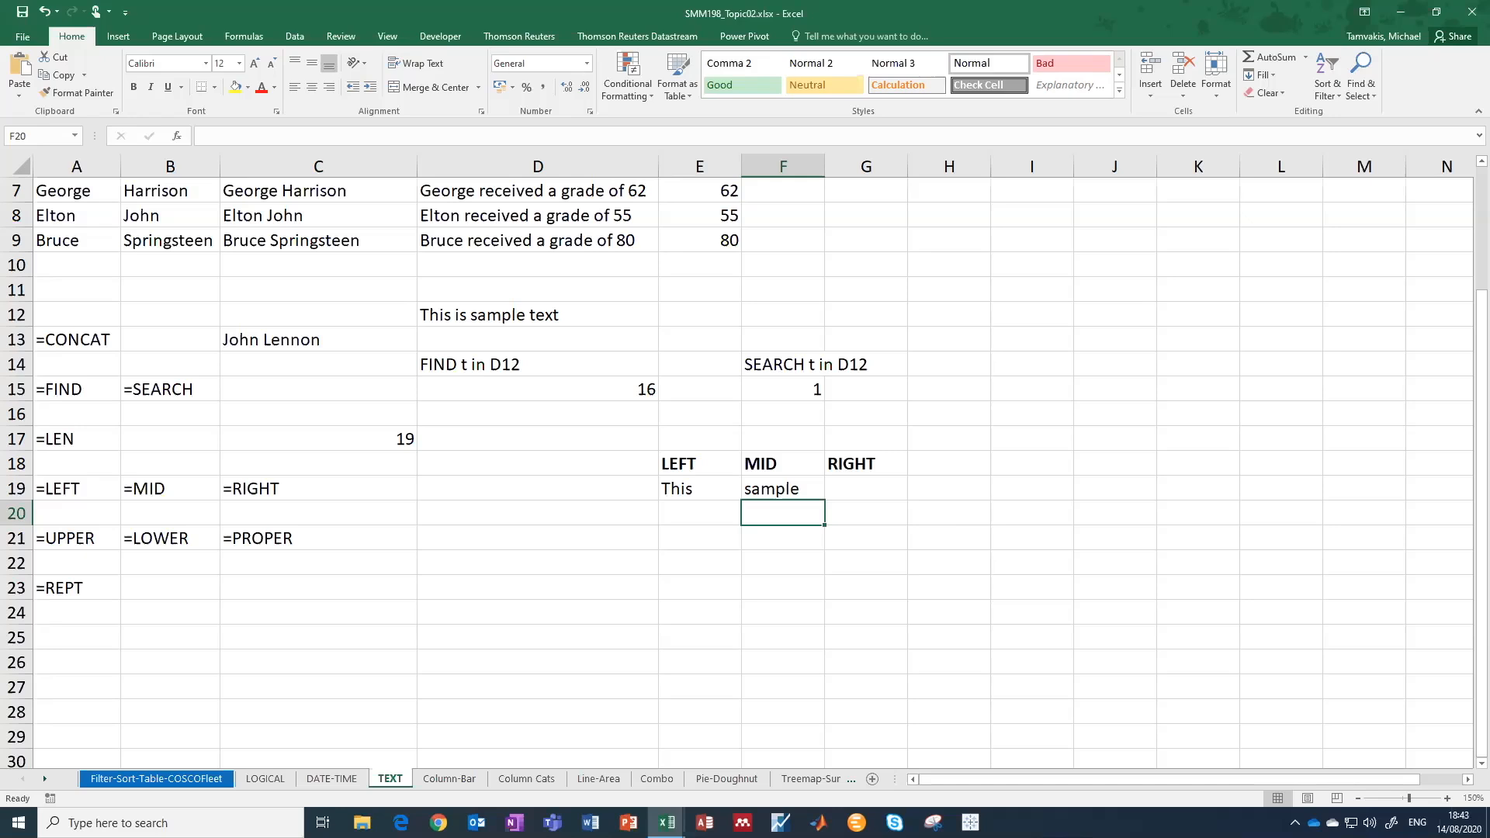
In G19, under the RIGHT heading, enter =RIGHT(D12,4) to extract the last four characters of the sample text.
click(865, 488)
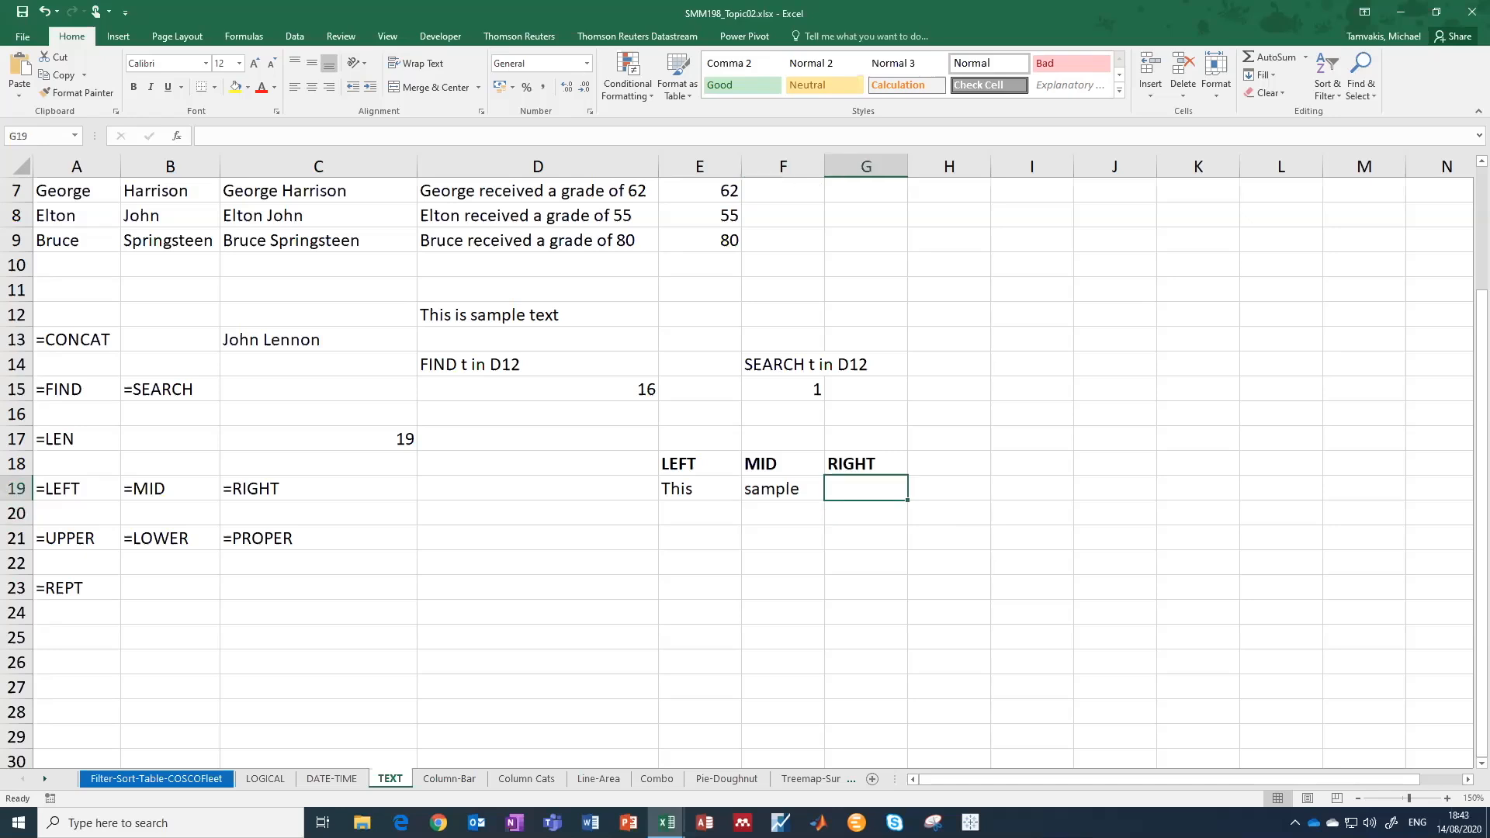
text(=r)
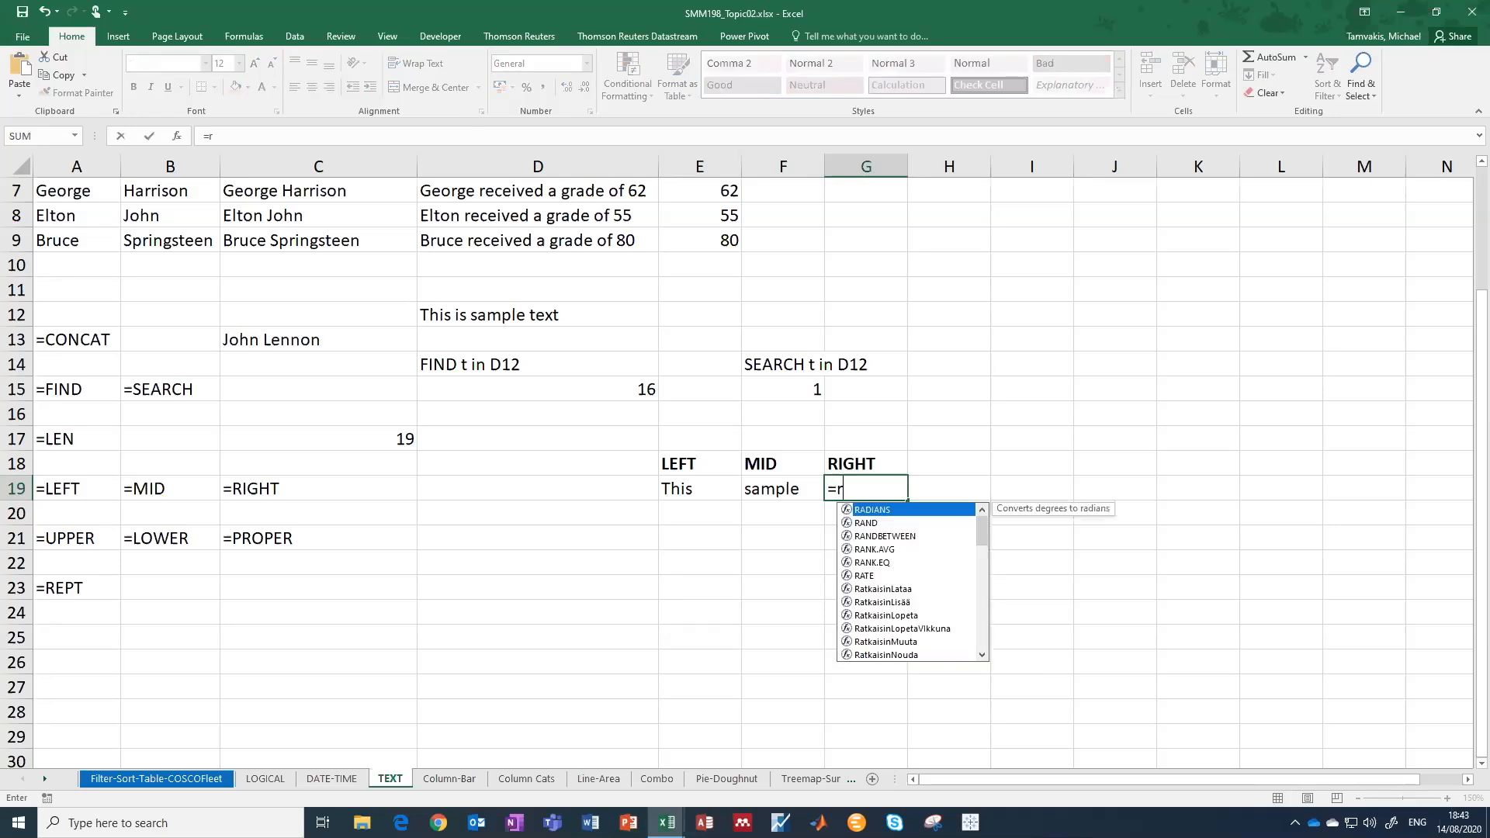
text(ight)
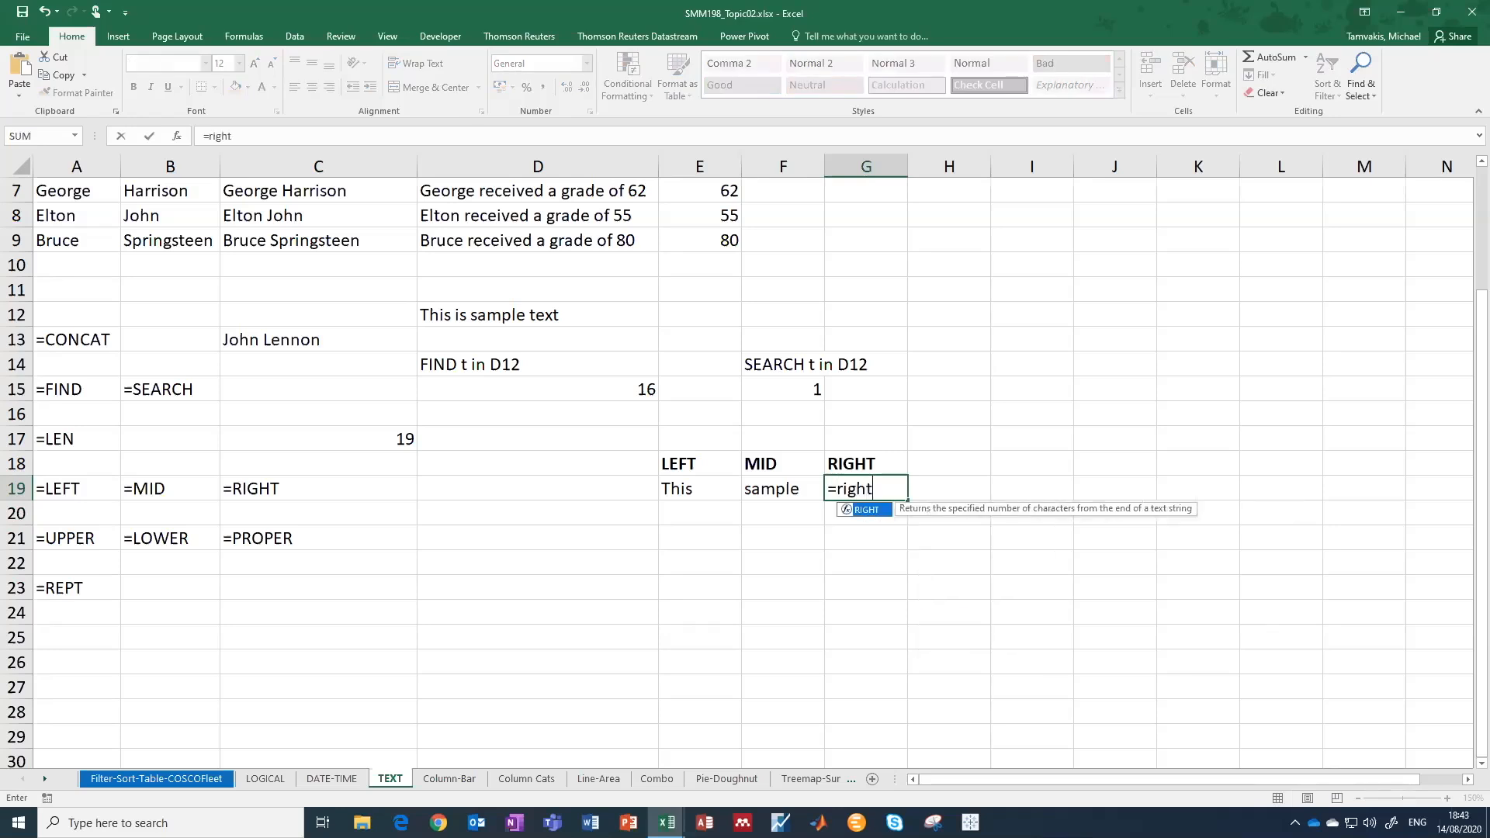
text(()
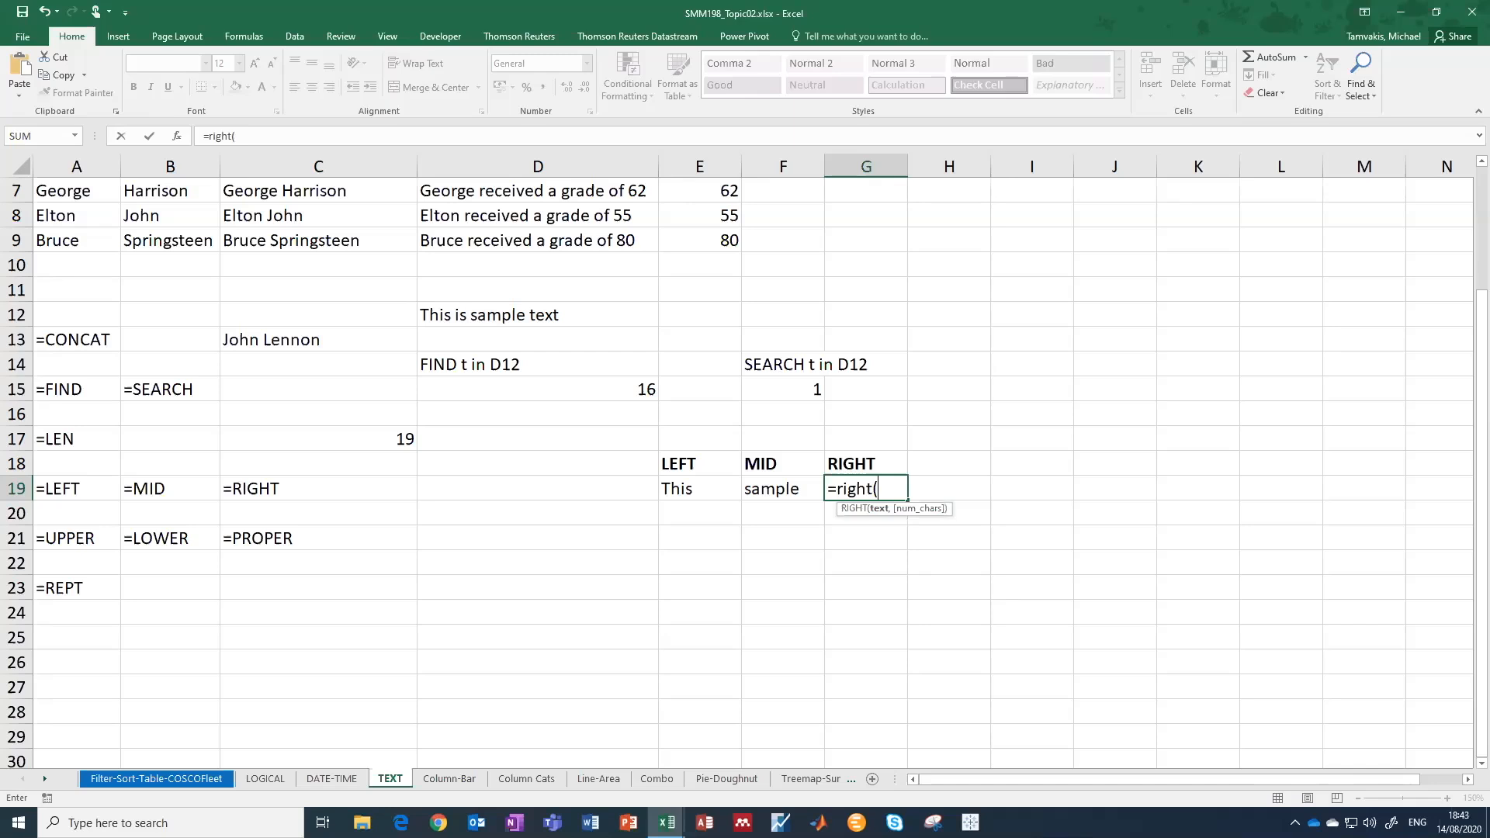
click(537, 314)
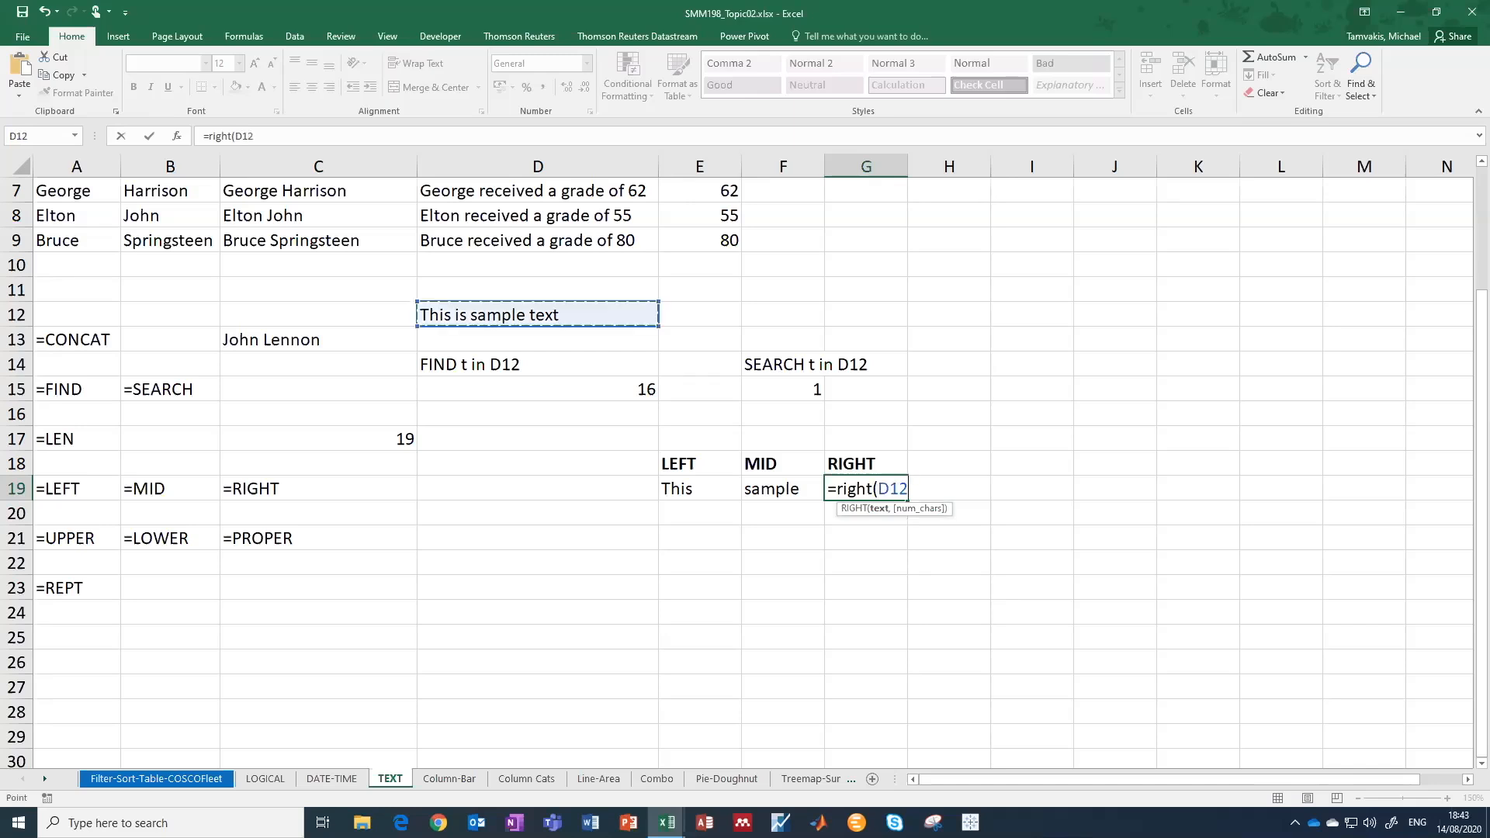
text(,)
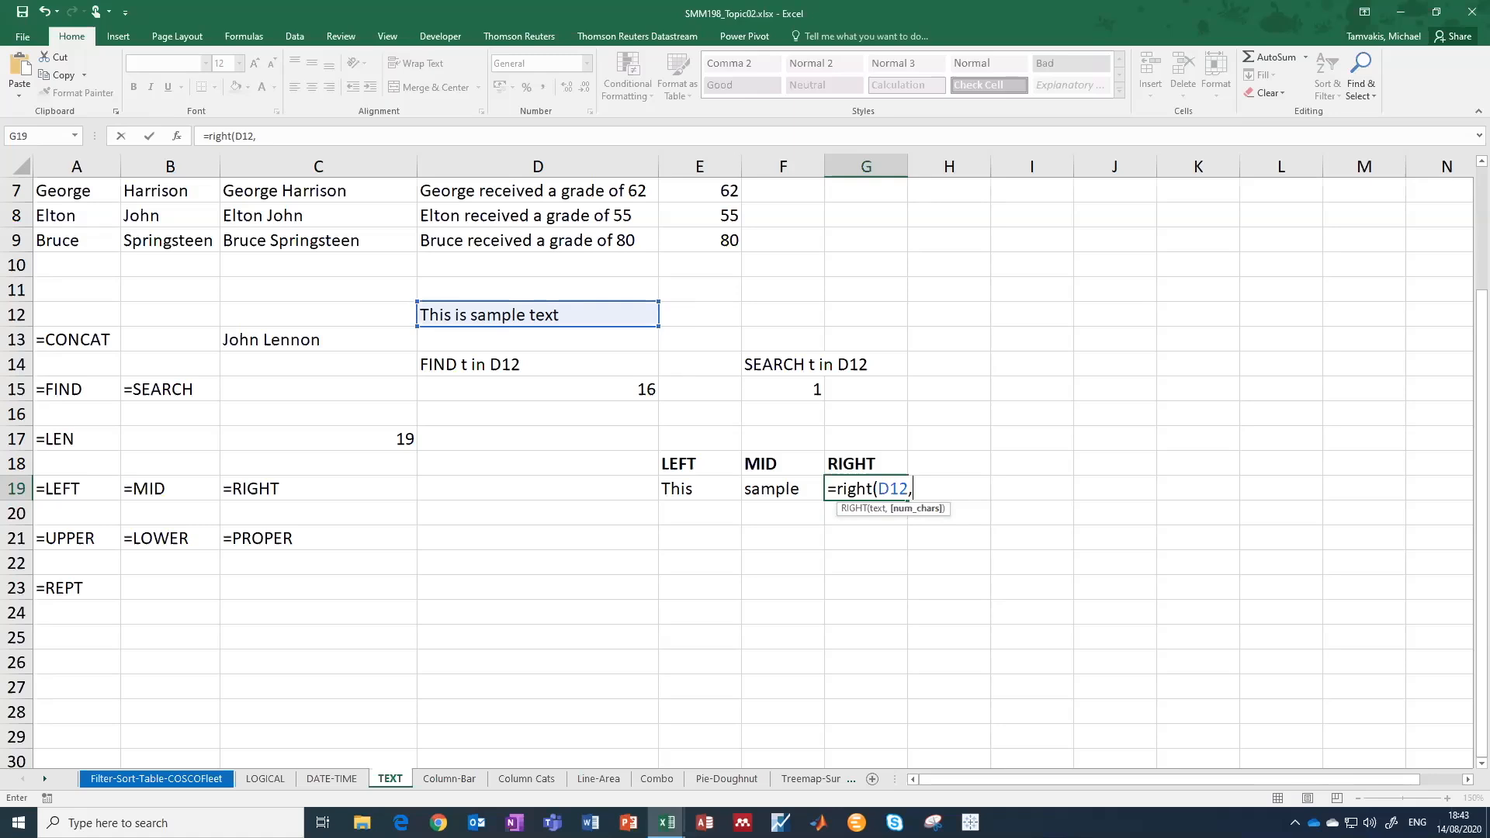
text(4))
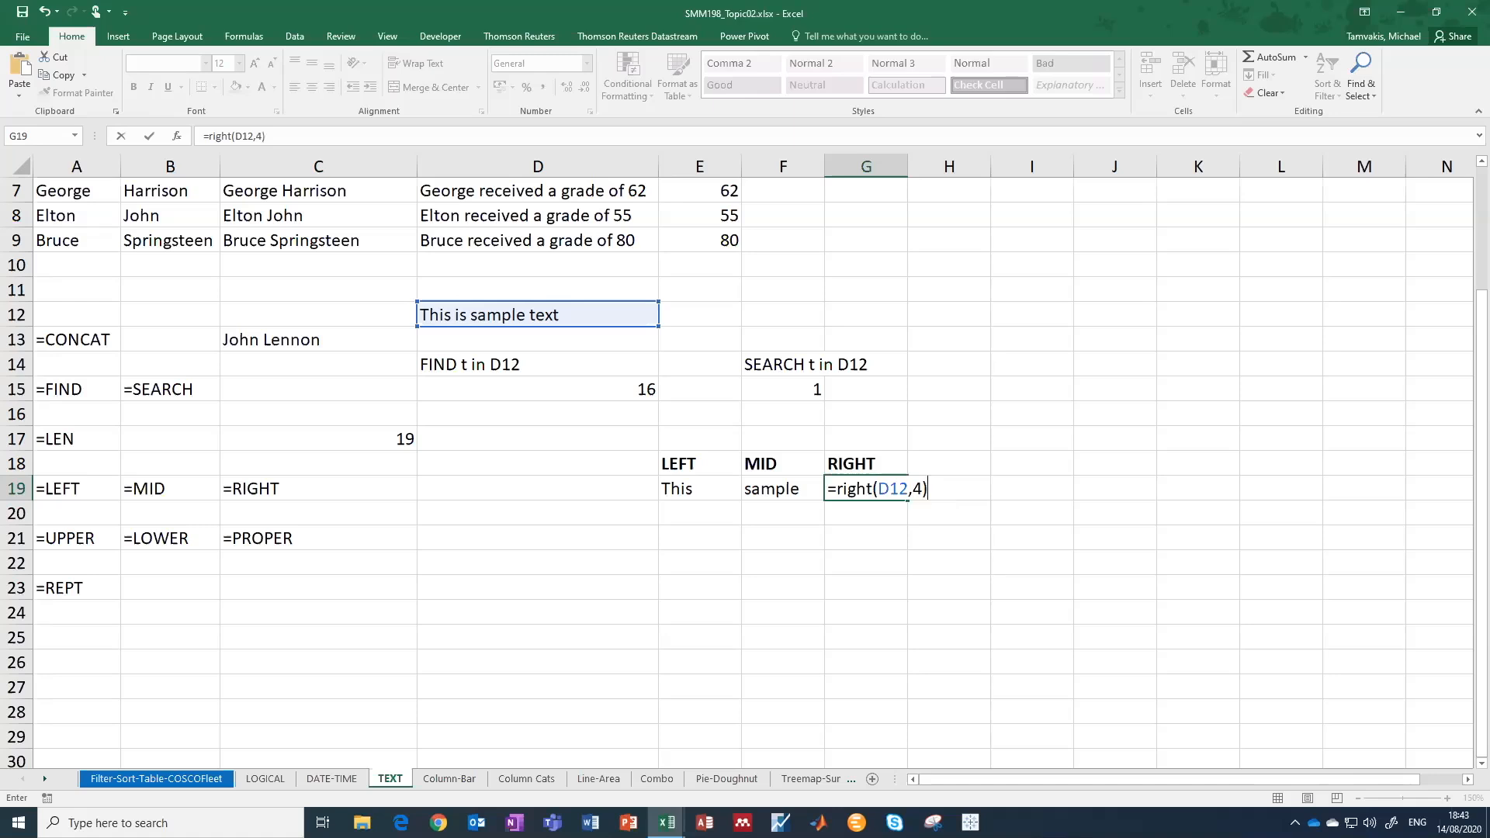
key(Return)
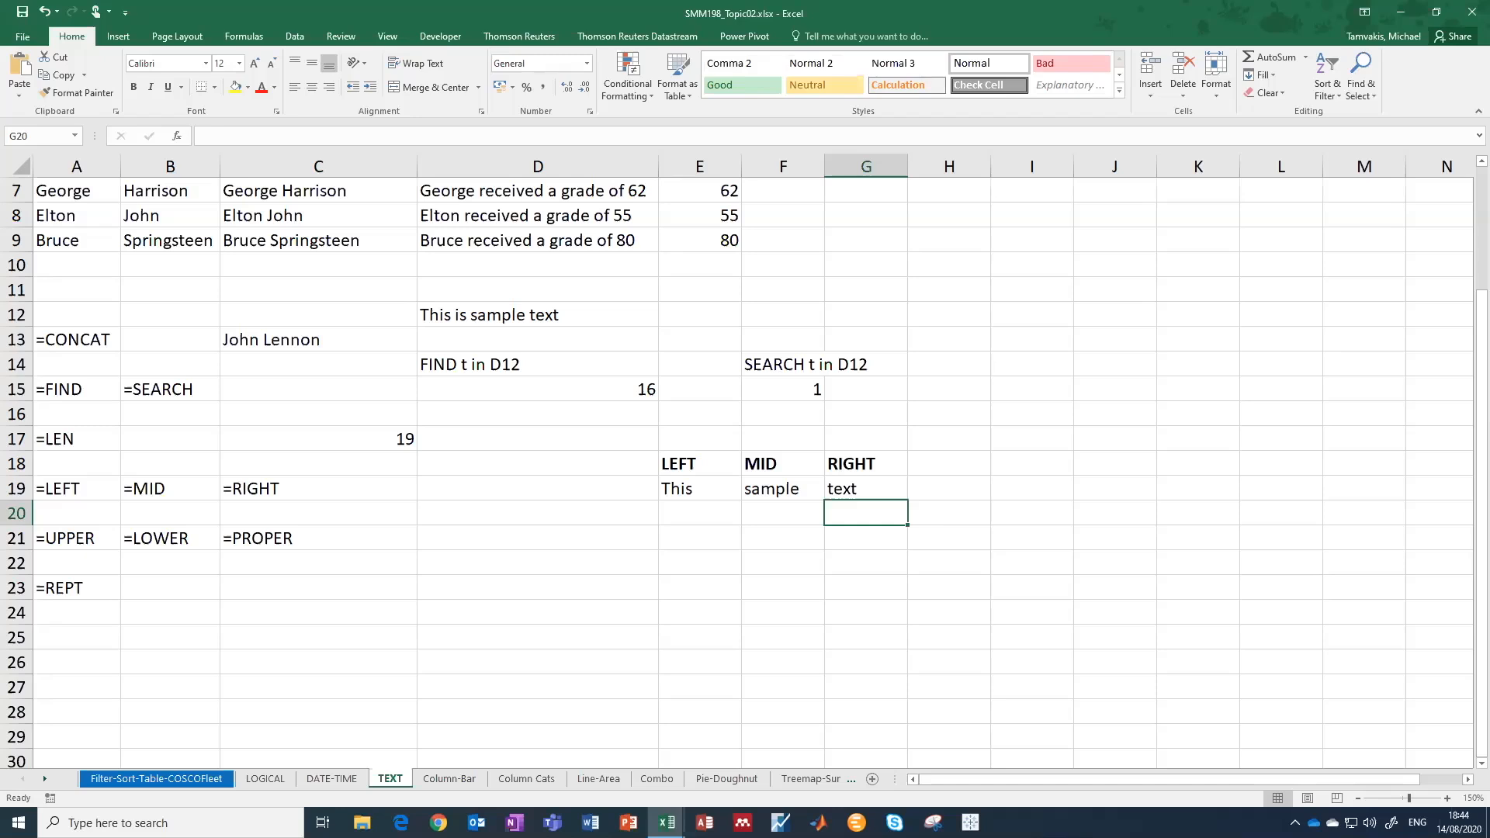
In E21, enter =UPPER(A4) to convert the first forename in the list to uppercase.
click(699, 538)
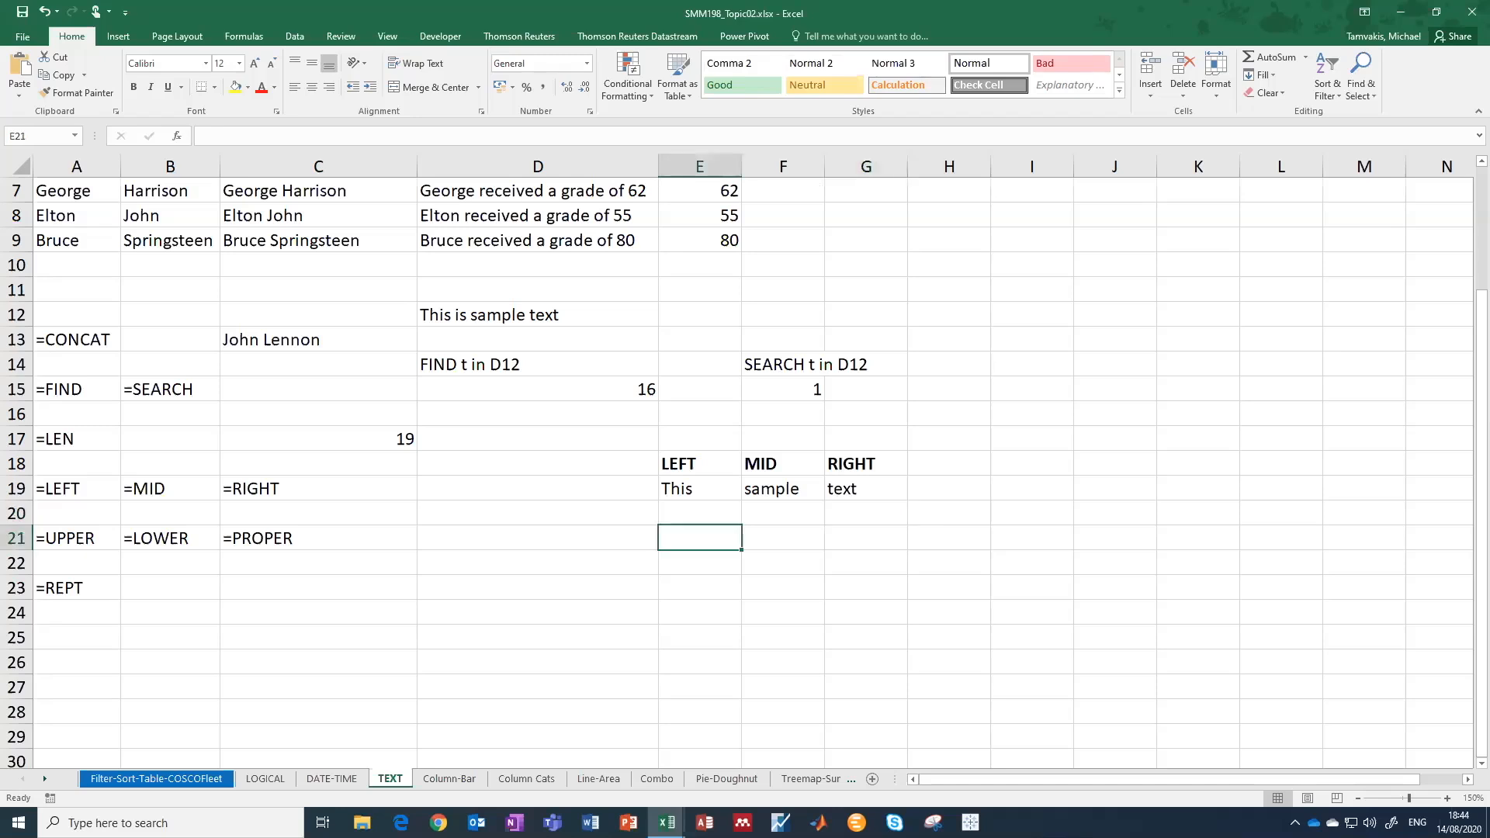
click(170, 264)
key(Up)
key(Up)
key(Up)
key(Up)
key(Up)
key(Up)
key(Up)
key(Up)
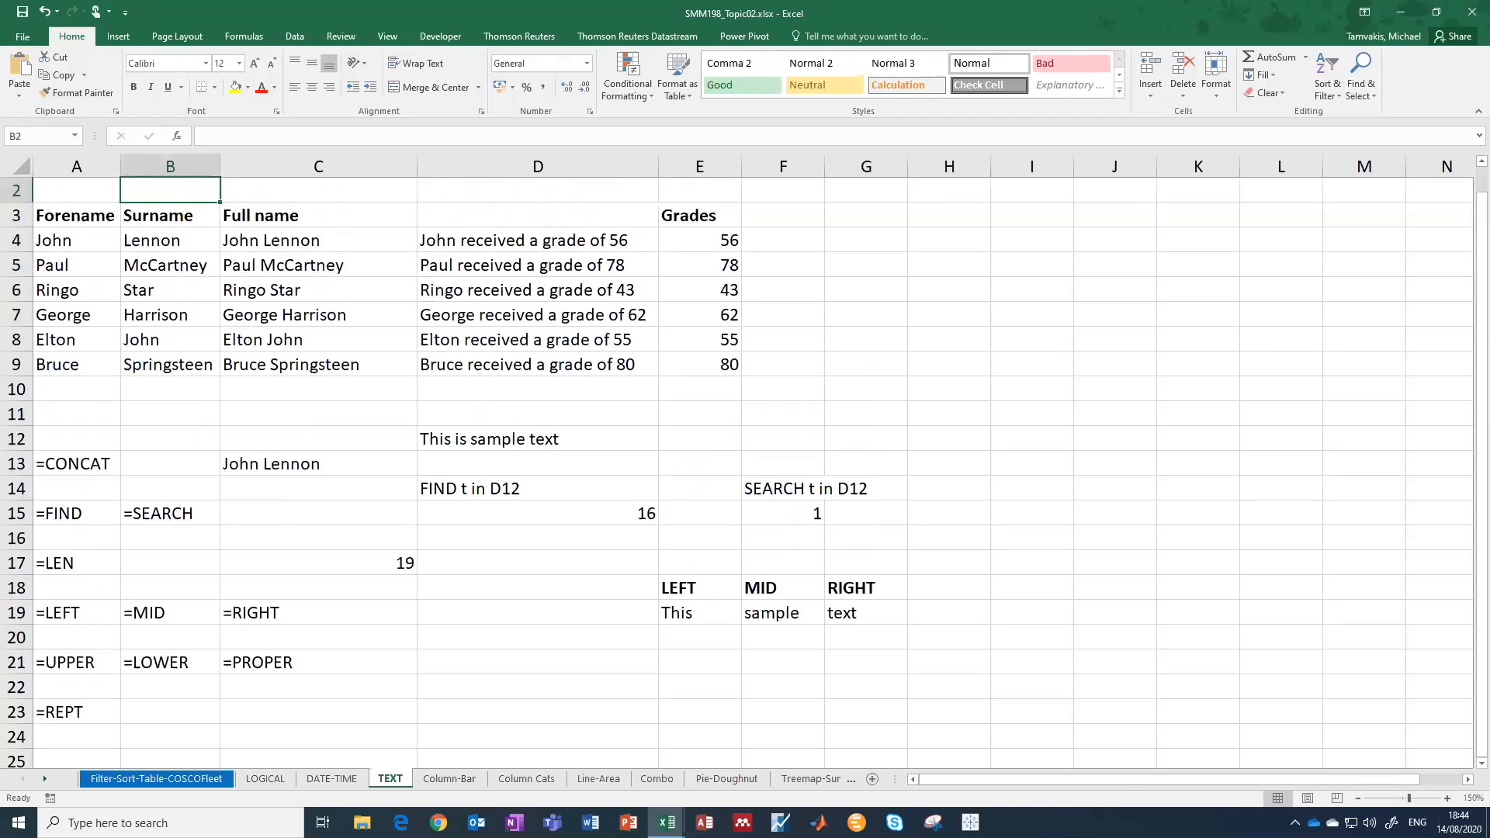
key(Down)
key(Down)
key(Down)
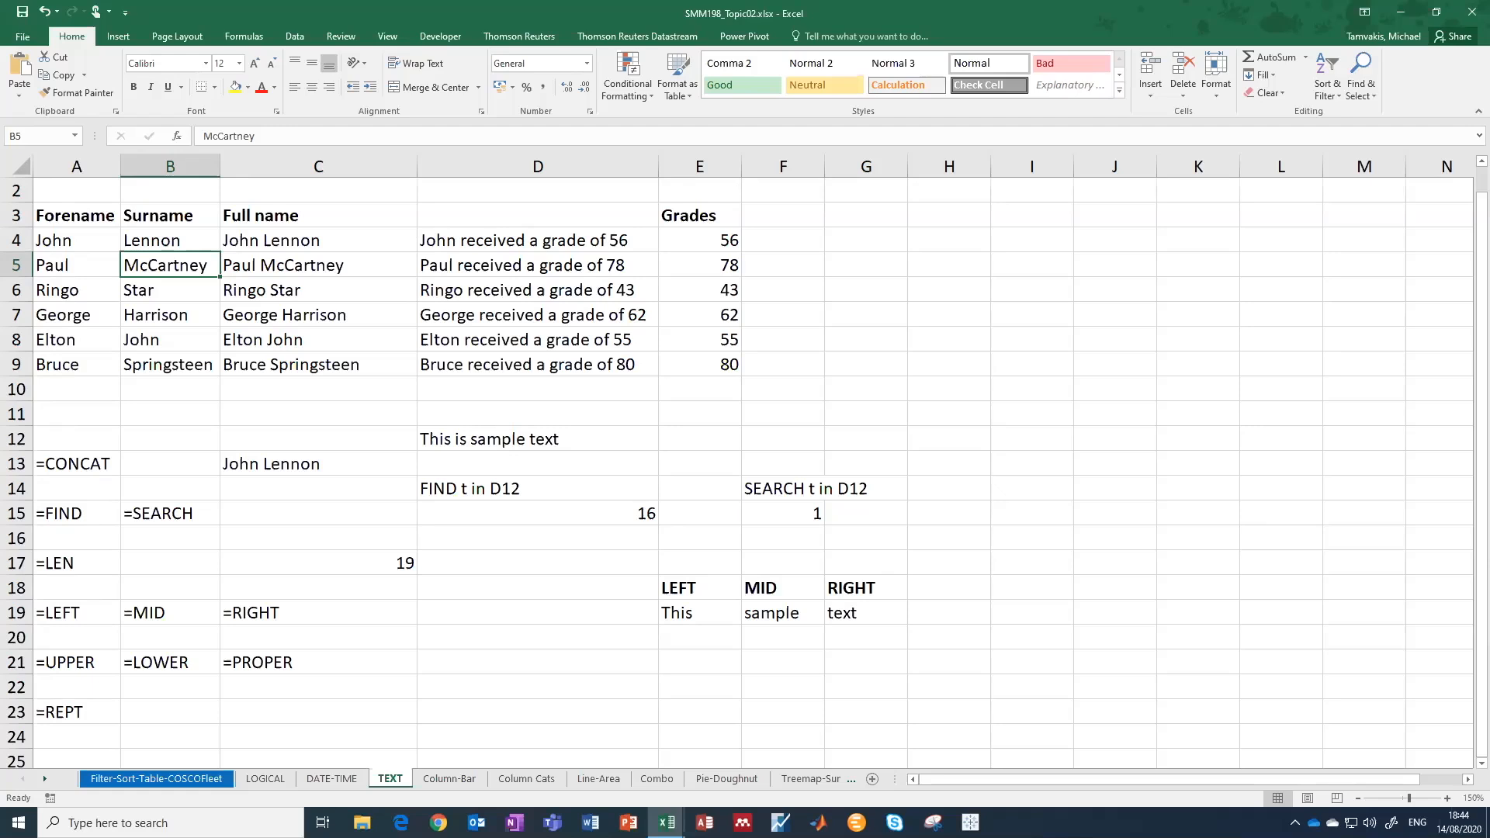
click(700, 662)
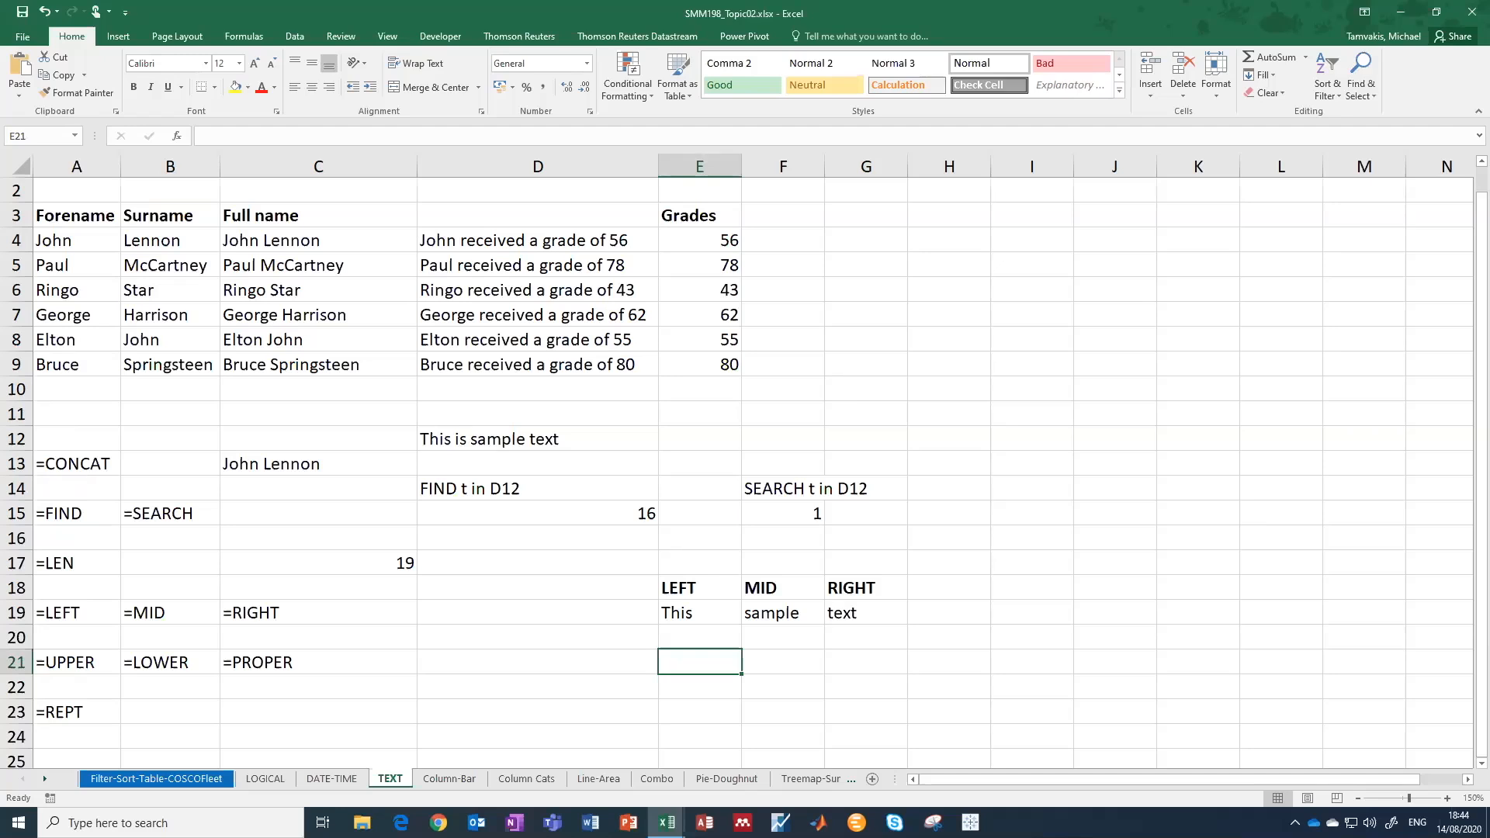
text(=upper)
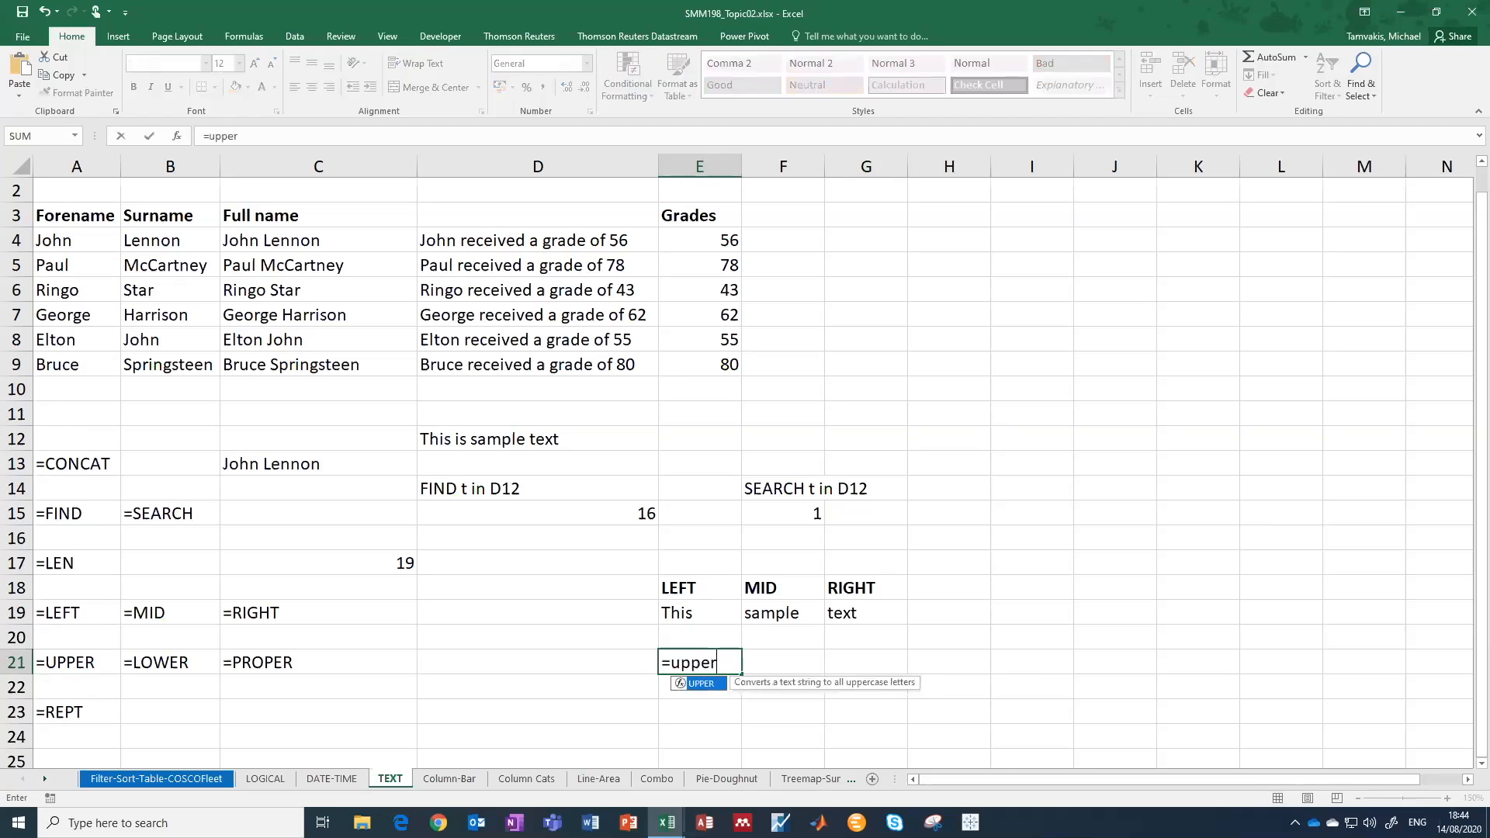
text(()
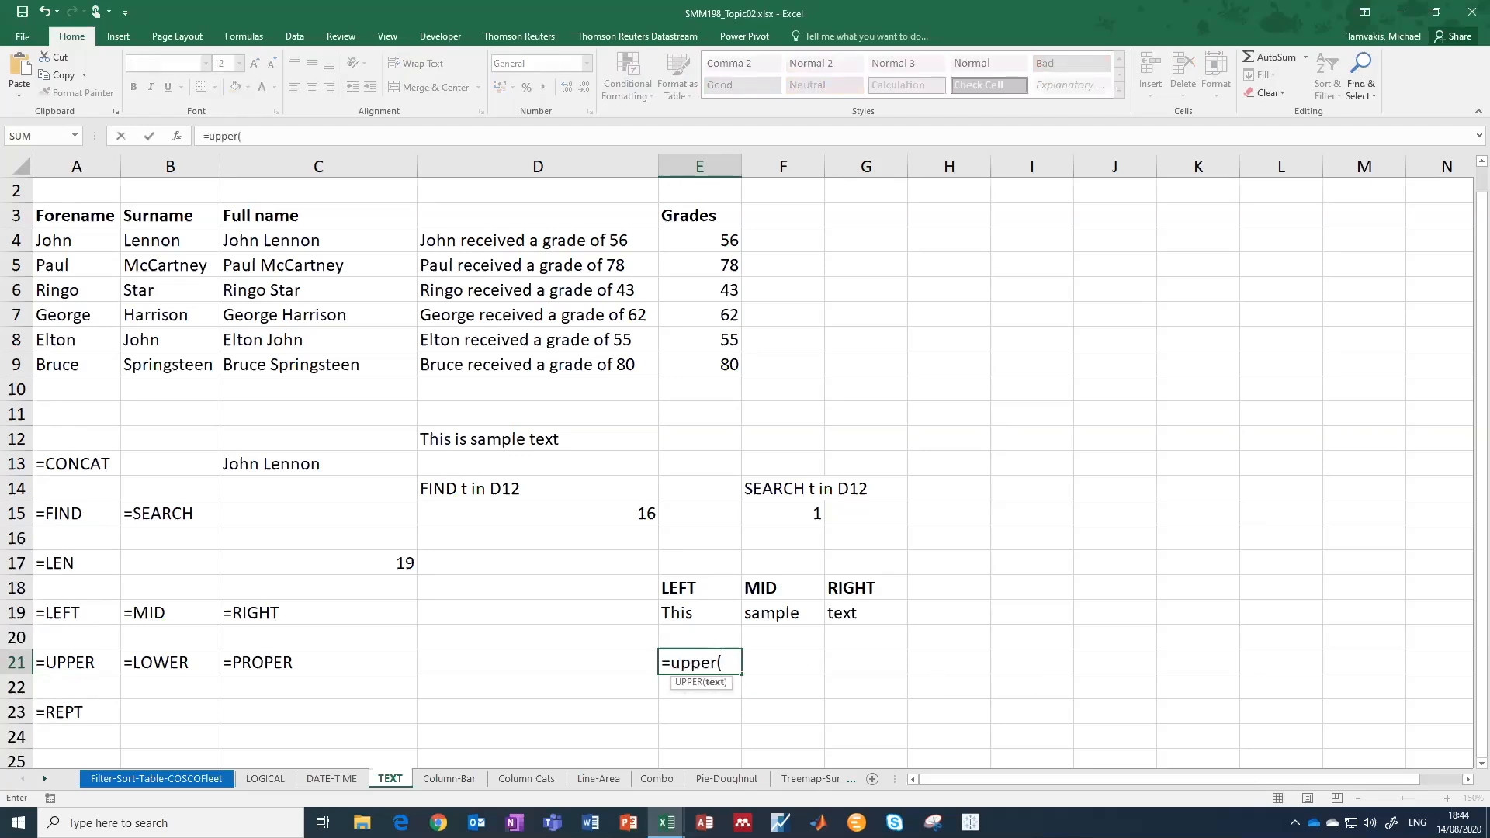
click(76, 240)
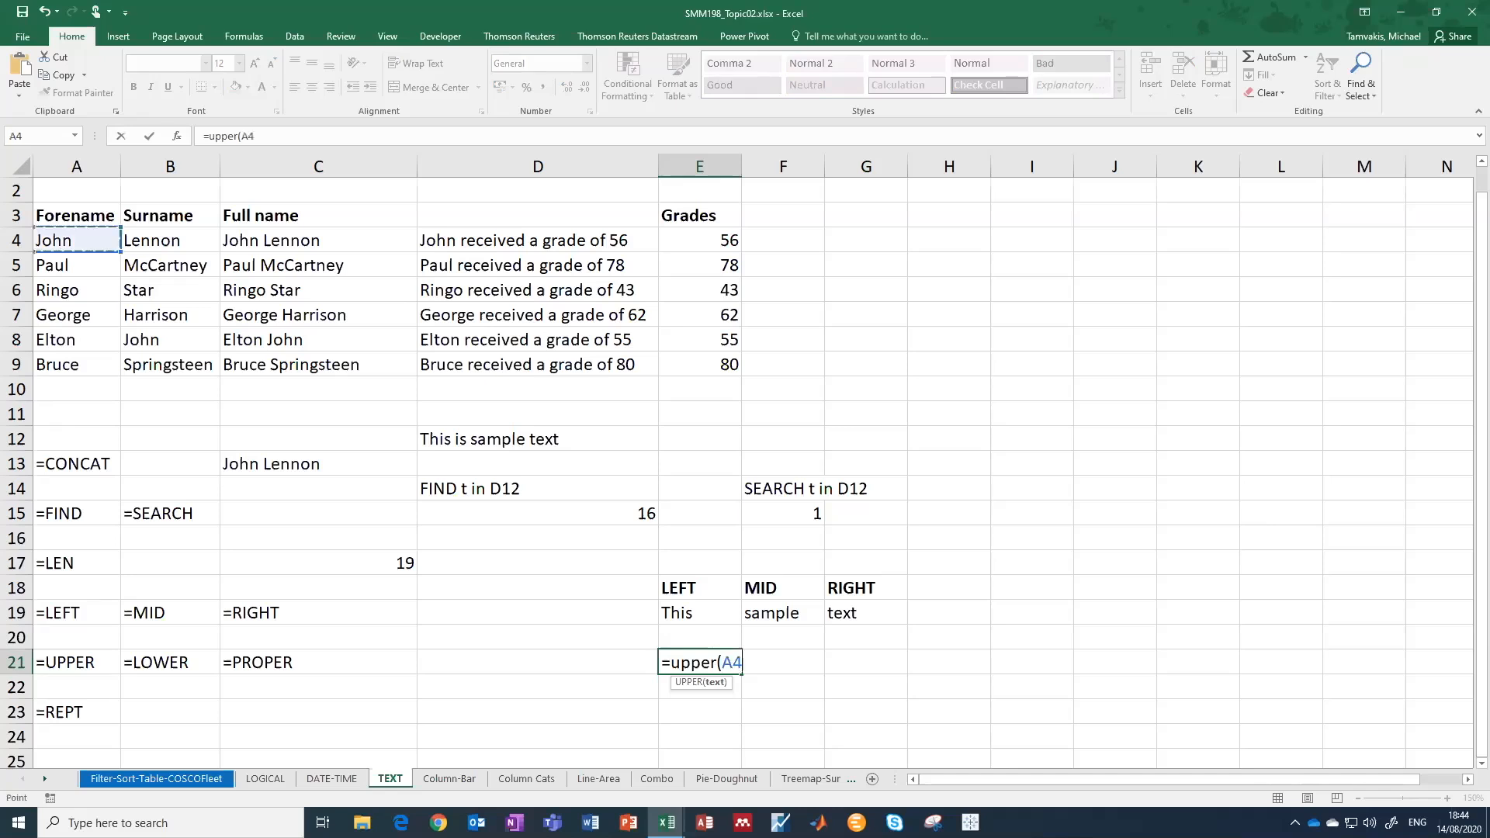
text())
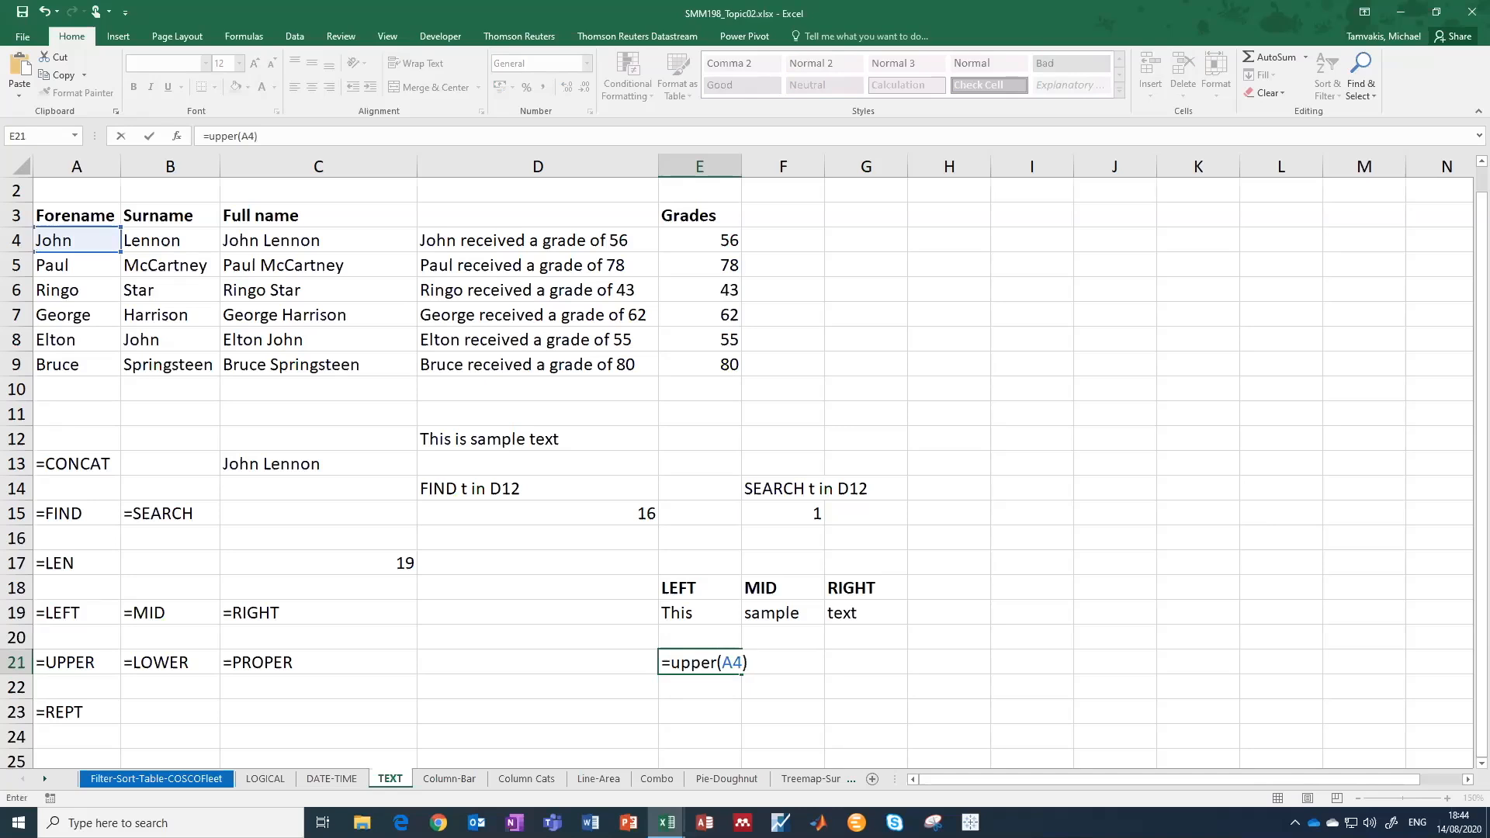
key(Return)
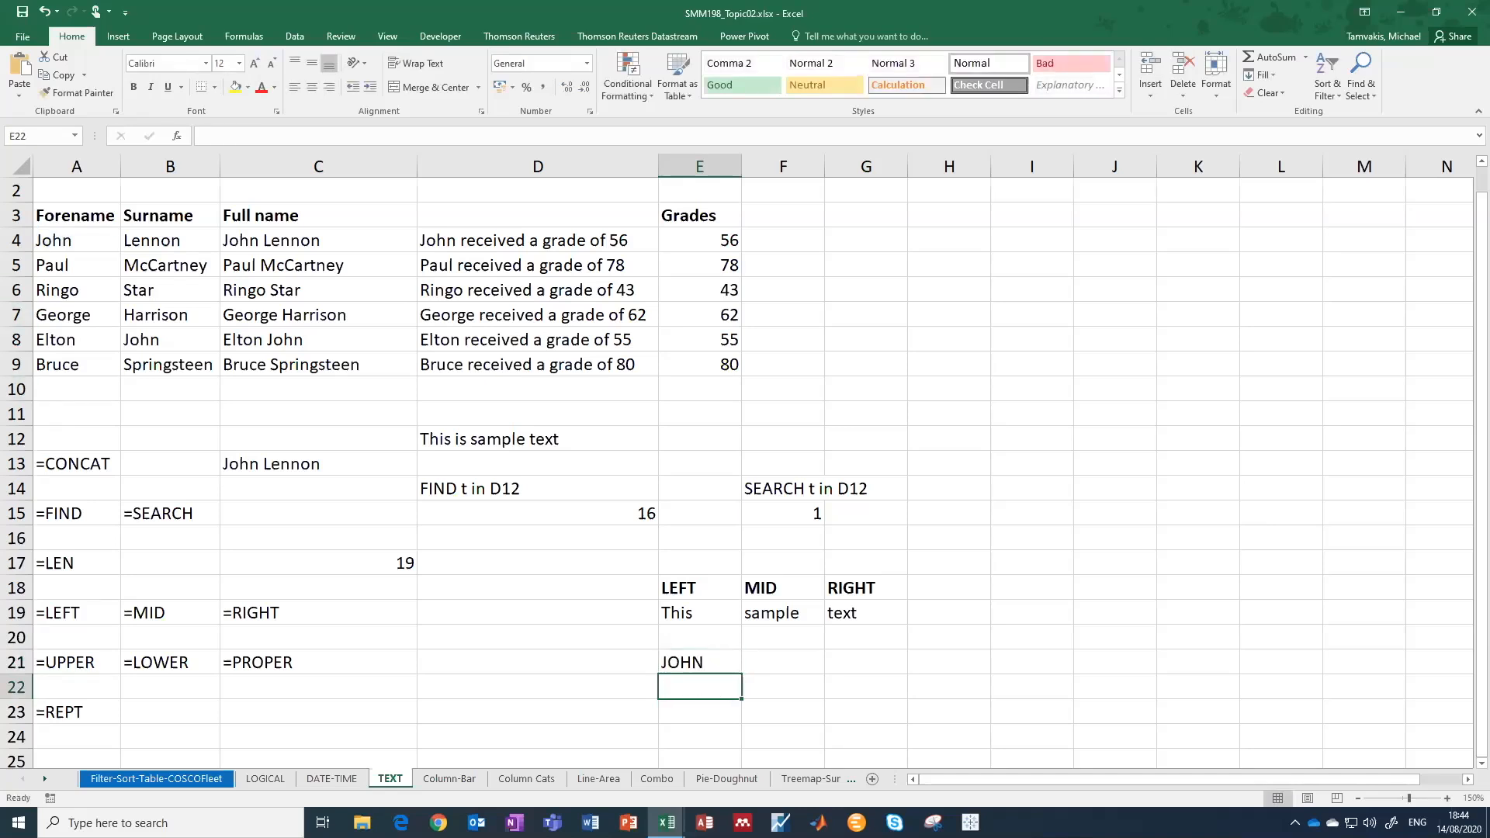
Copy the UPPER formula from E21 down to E26 to cover all six forenames.
key(Down)
key(Down)
key(Down)
key(Down)
key(Down)
key(Down)
key(Down)
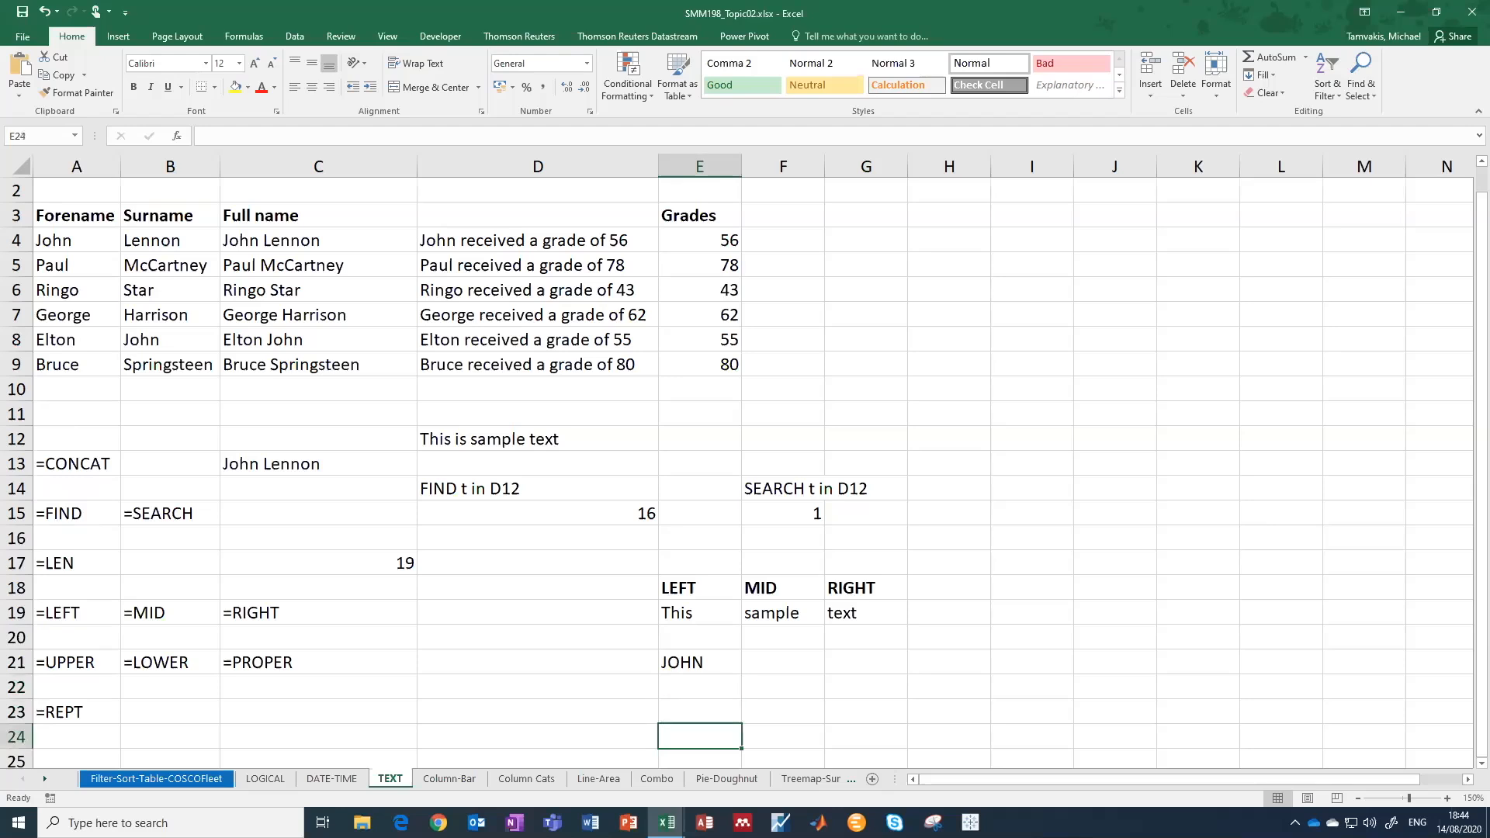
key(Up)
key(Up)
key(Up)
key(Up)
key(Up)
key(Up)
key(Up)
key(Up)
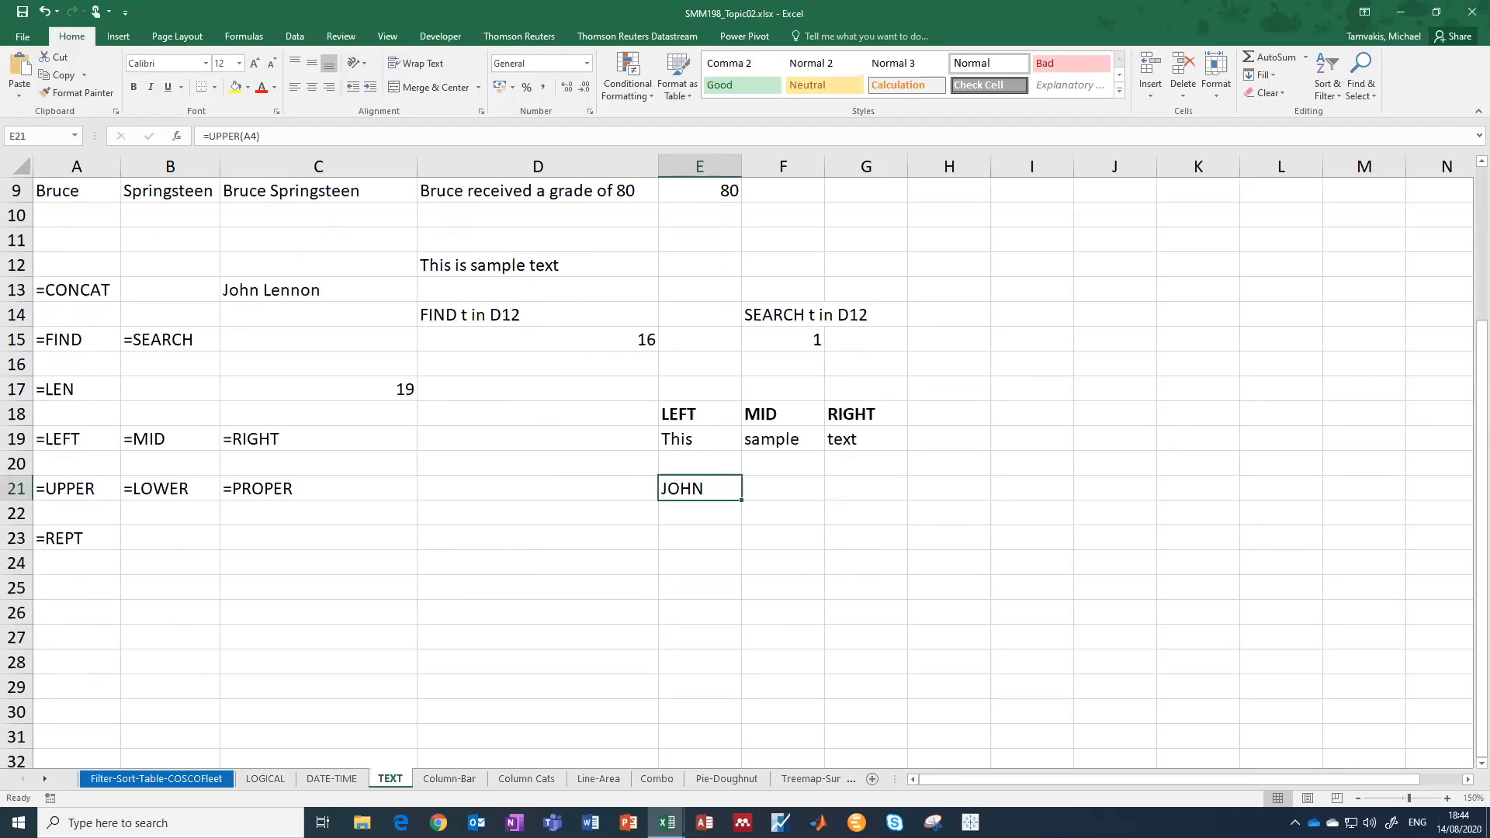
drag(741, 501, 740, 624)
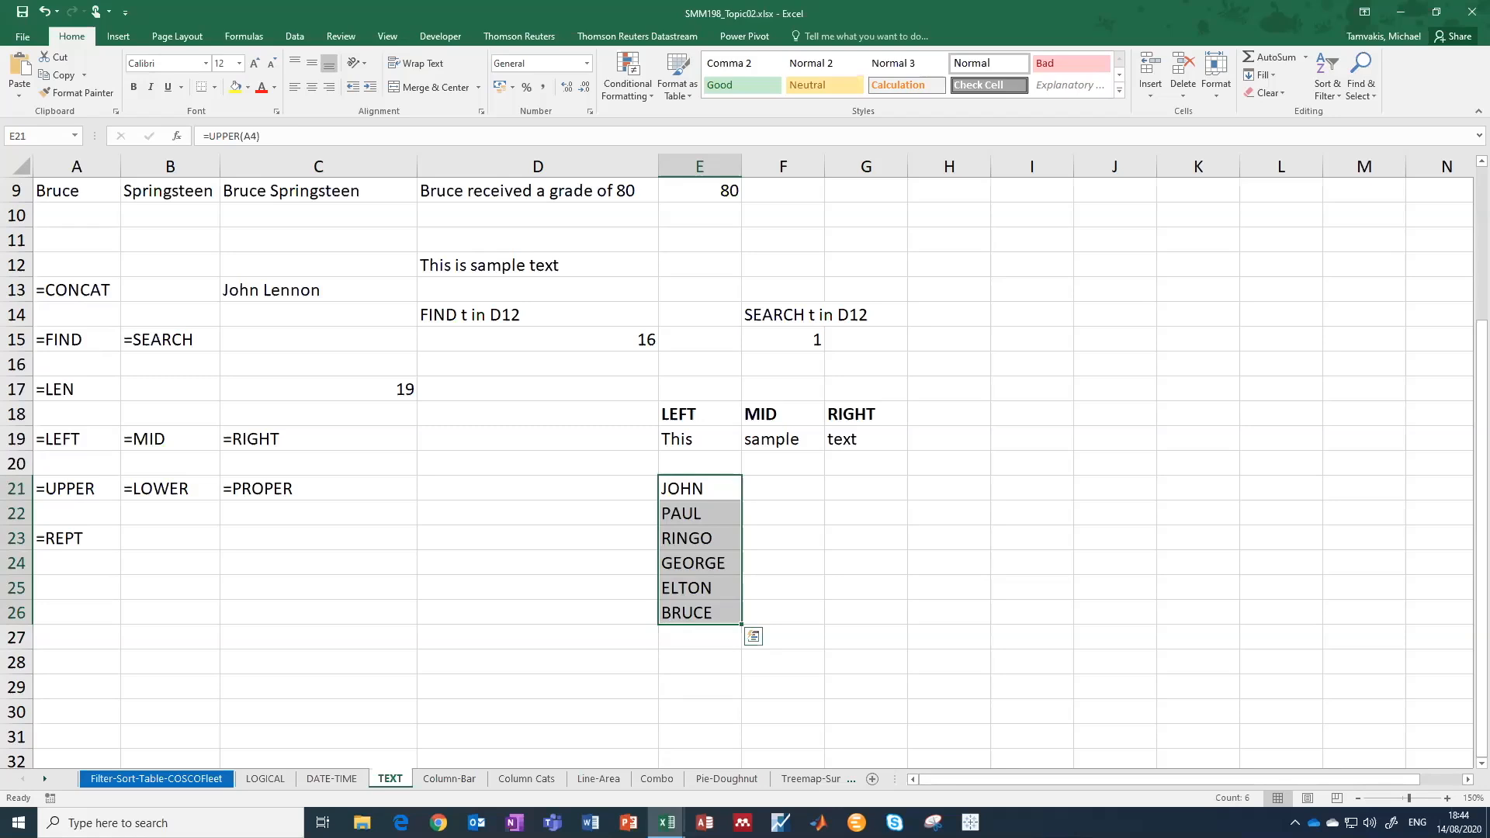
Extend the UPPER formulas across to F21:F26 for the surnames and clear those cells again.
drag(740, 624, 824, 621)
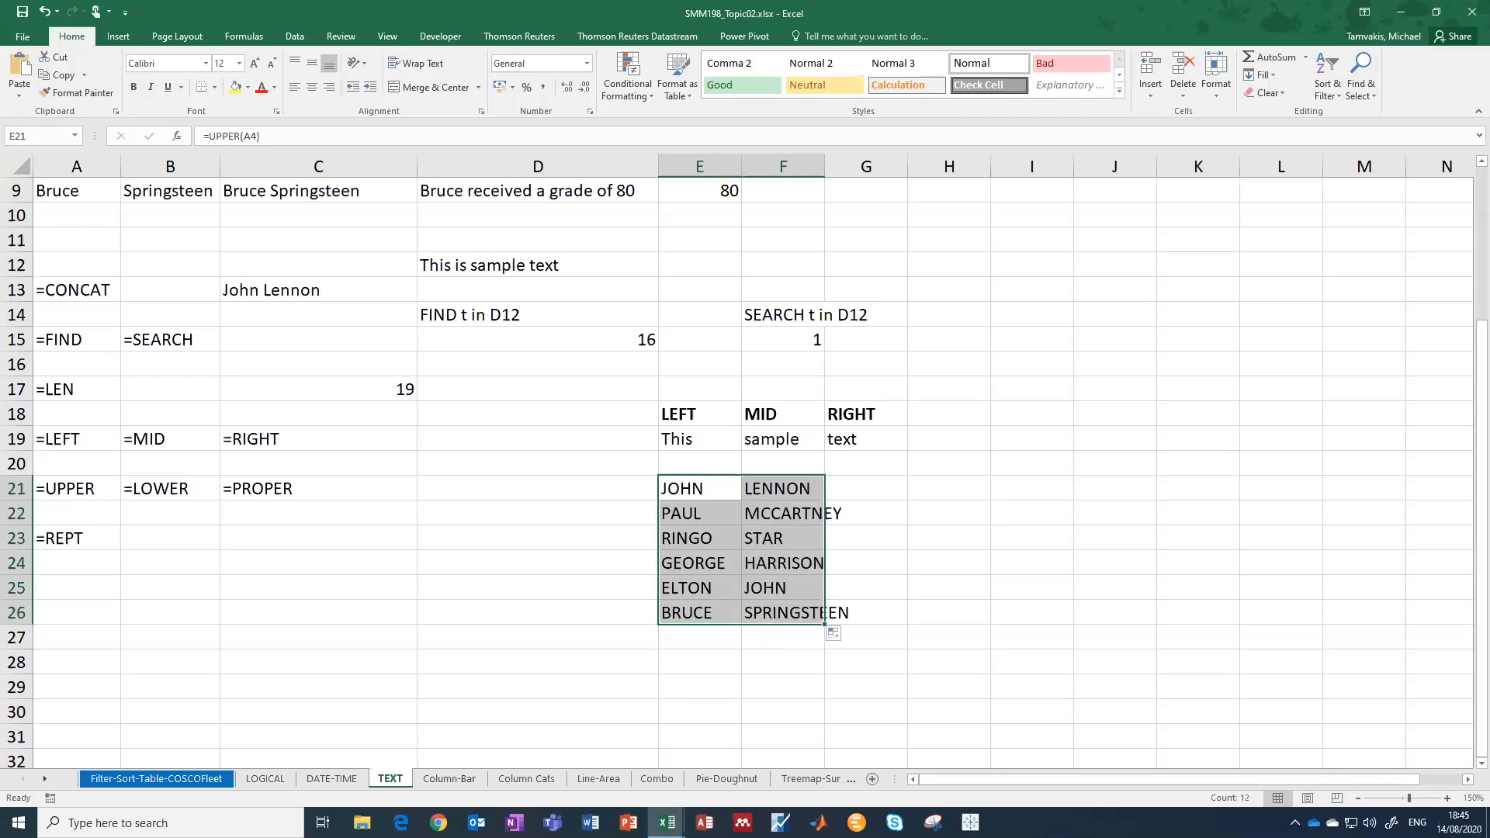
drag(776, 488, 776, 612)
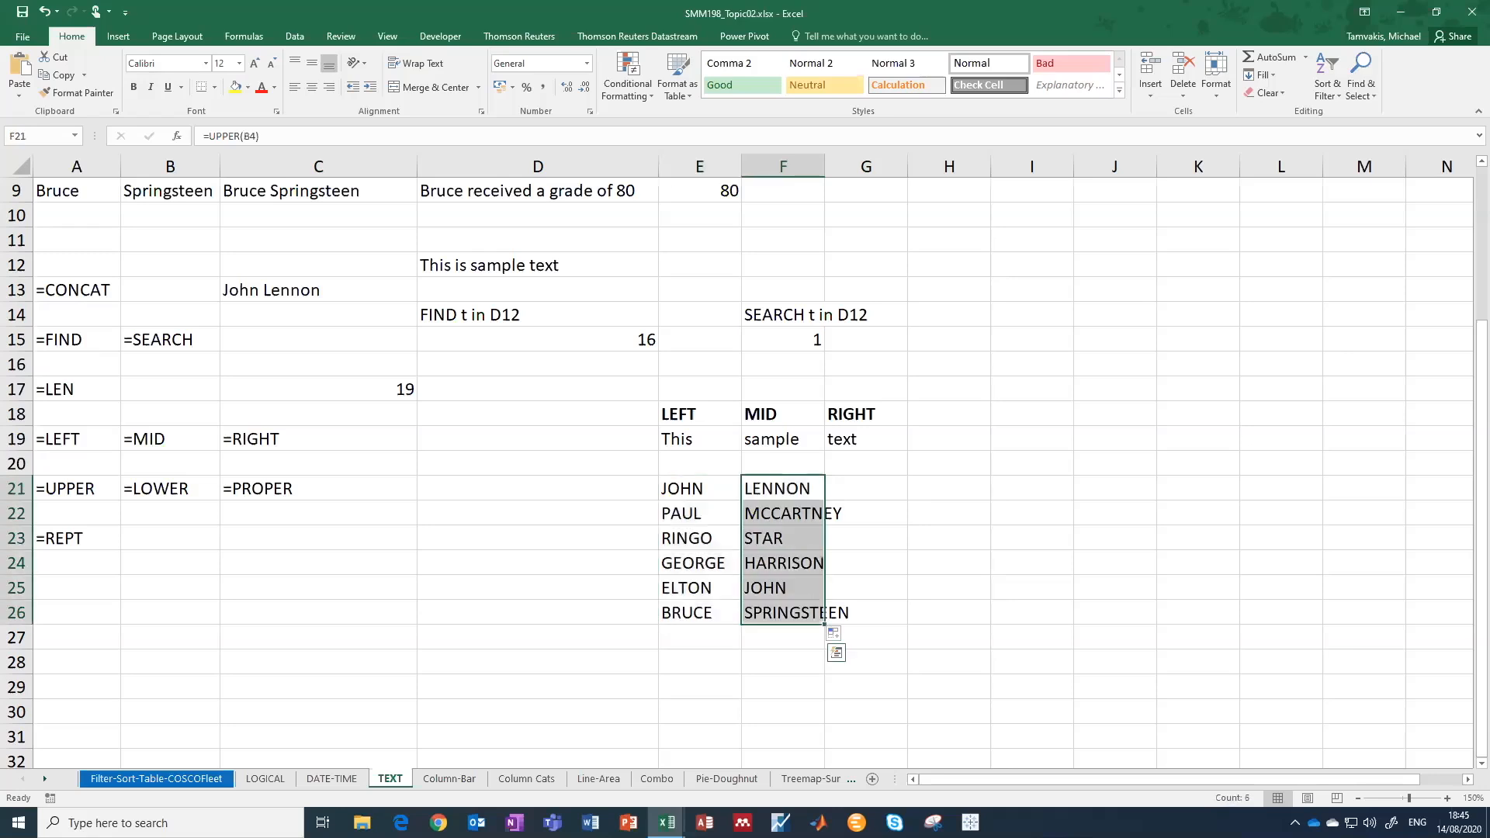
key(Delete)
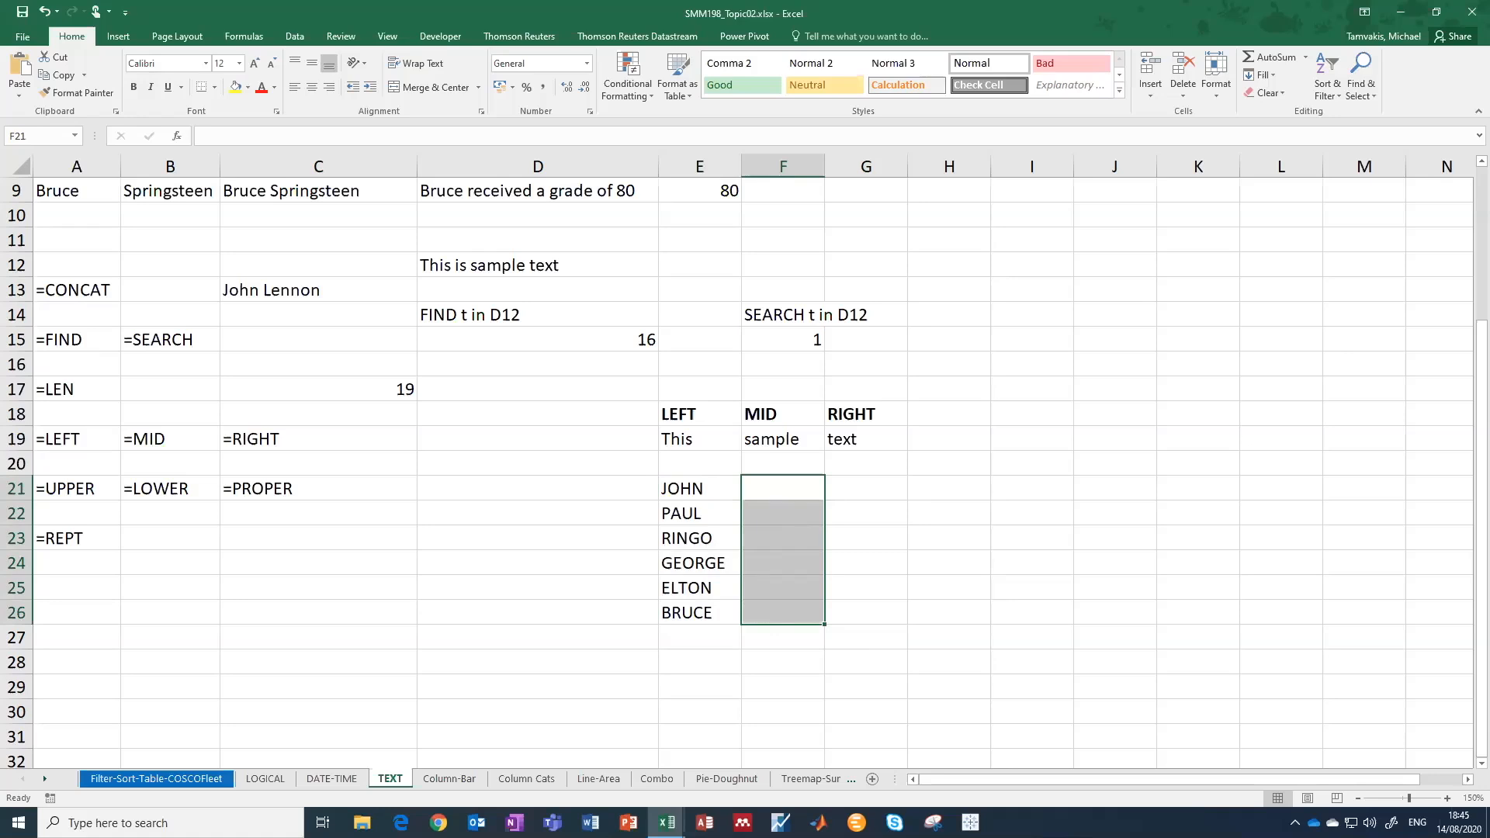
In F21, enter =LOWER(B4) to convert the first surname to lowercase, and copy the formula down to F26.
key(Up)
key(Down)
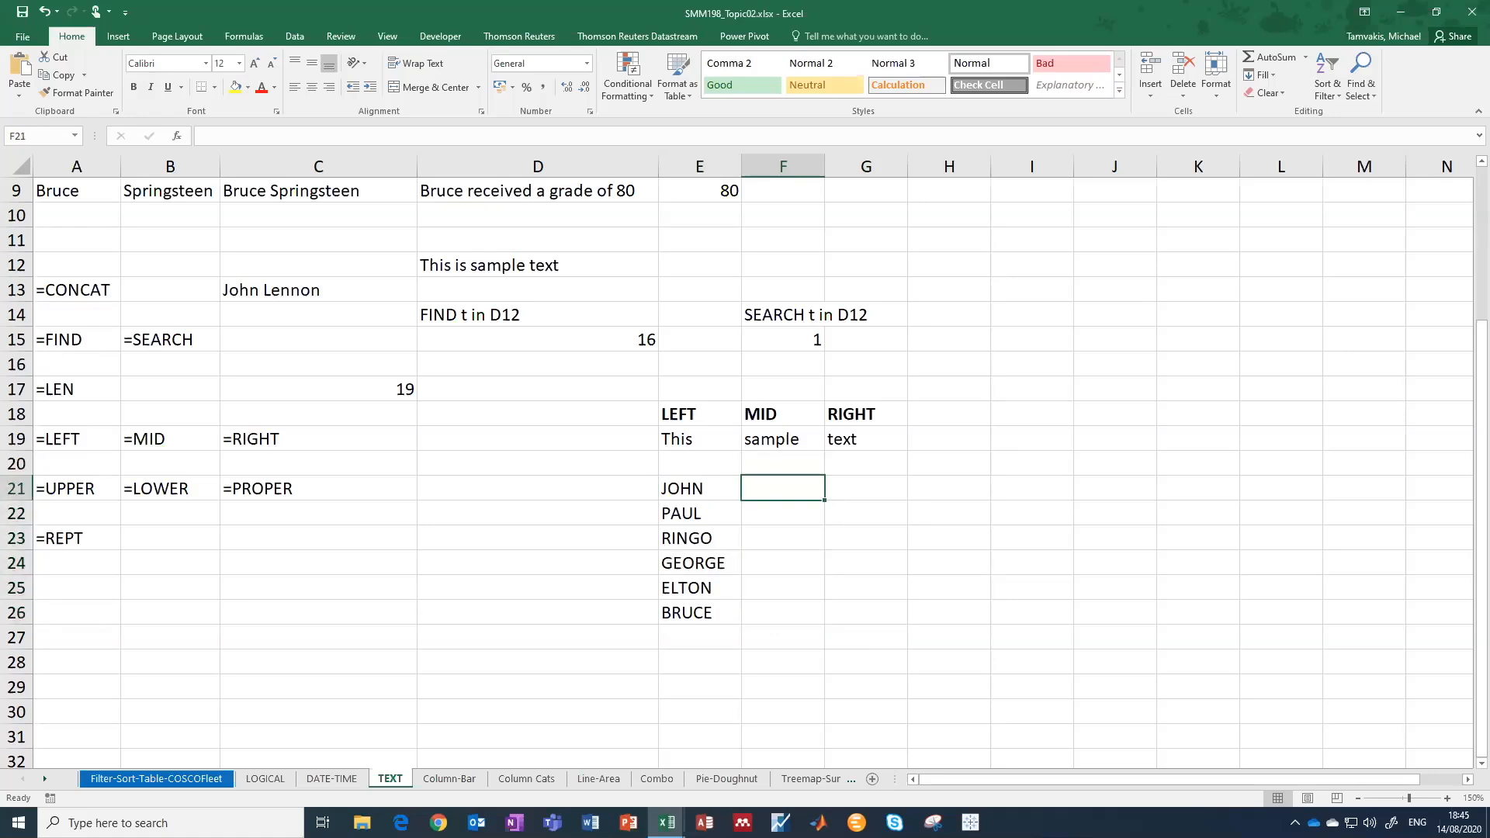
text(=lowr)
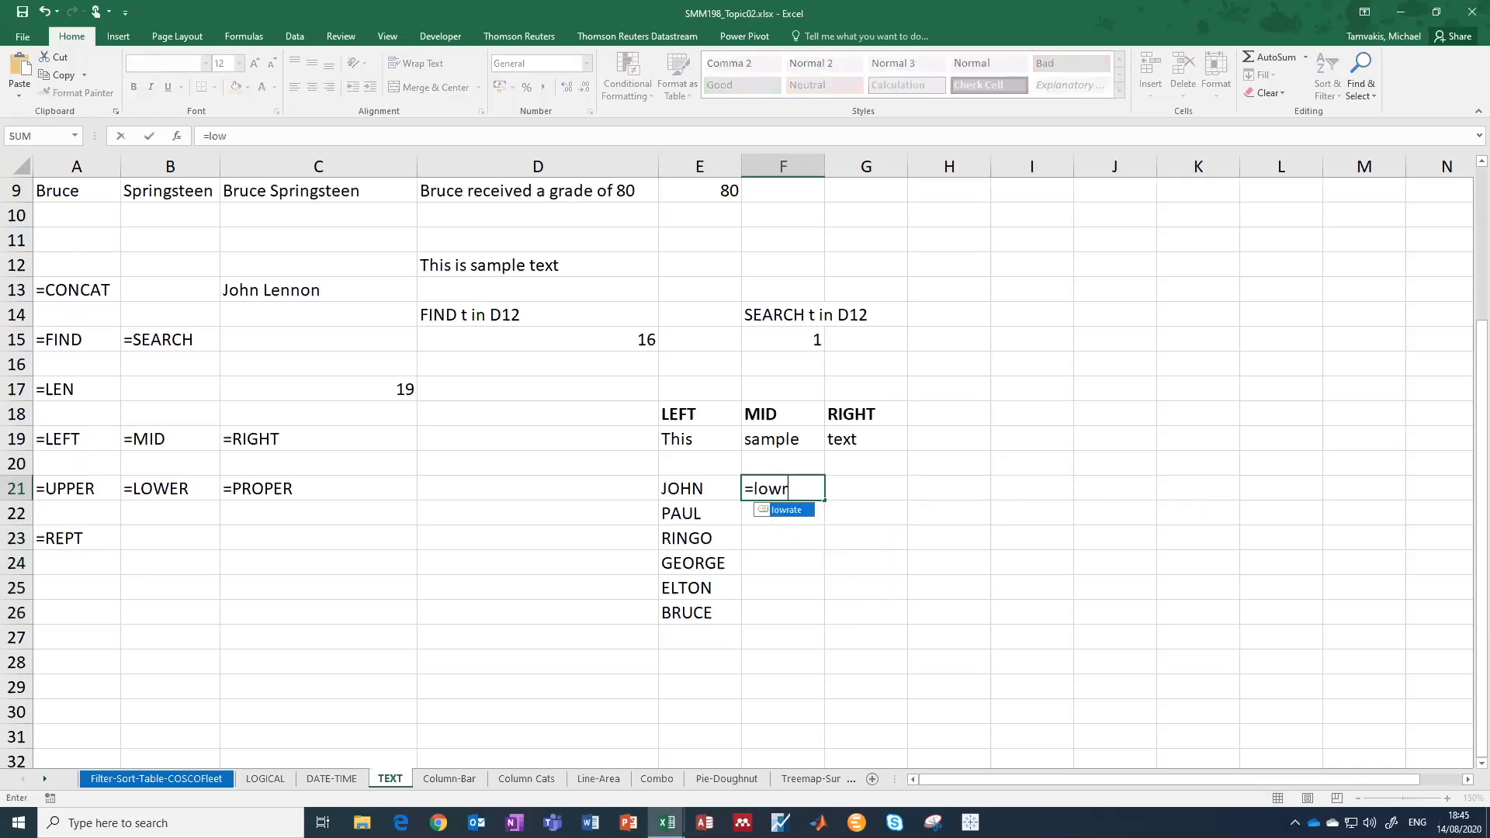
key(BackSpace)
text(er)
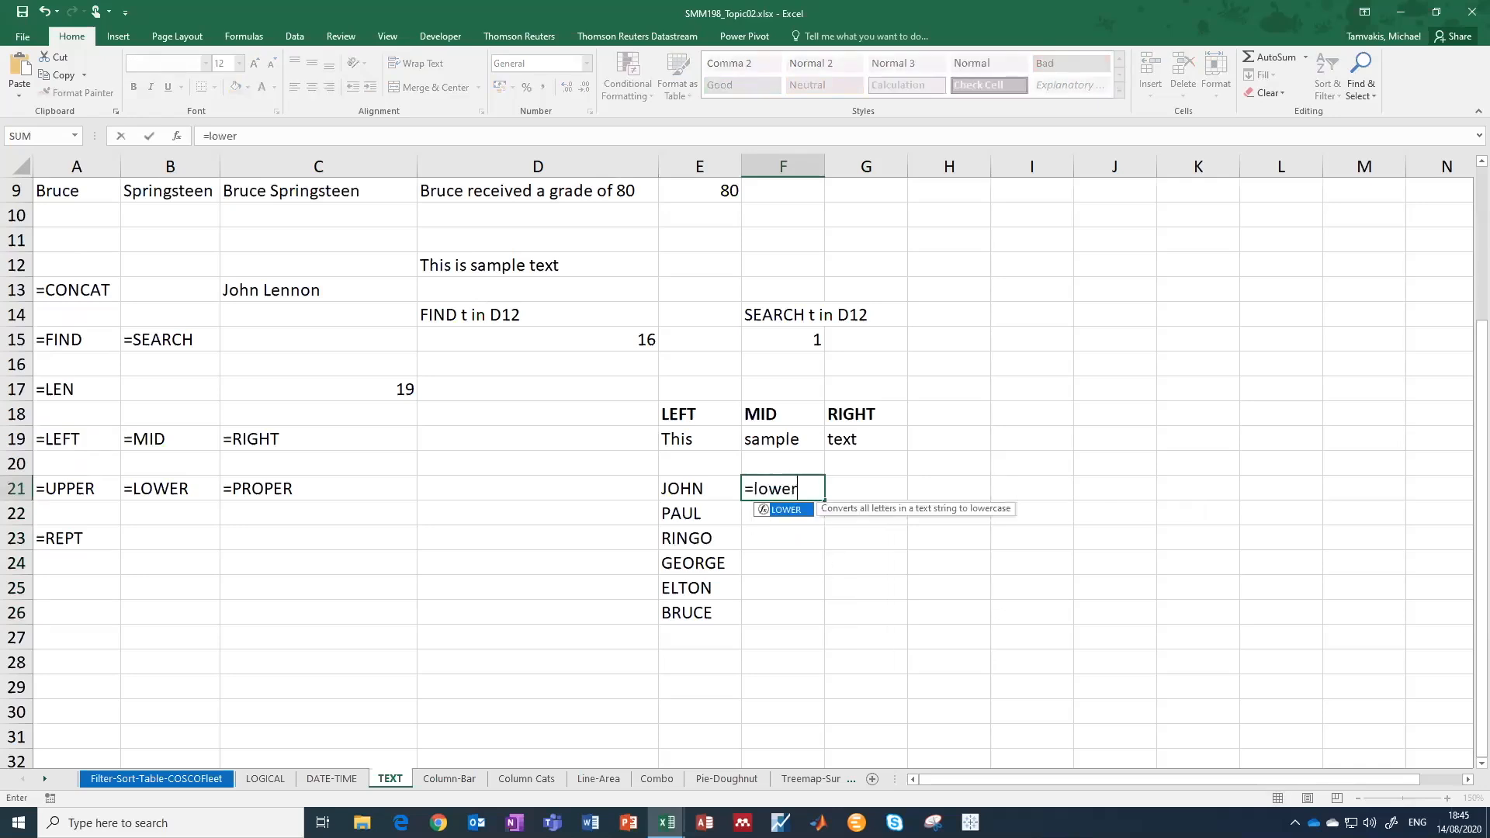
text(()
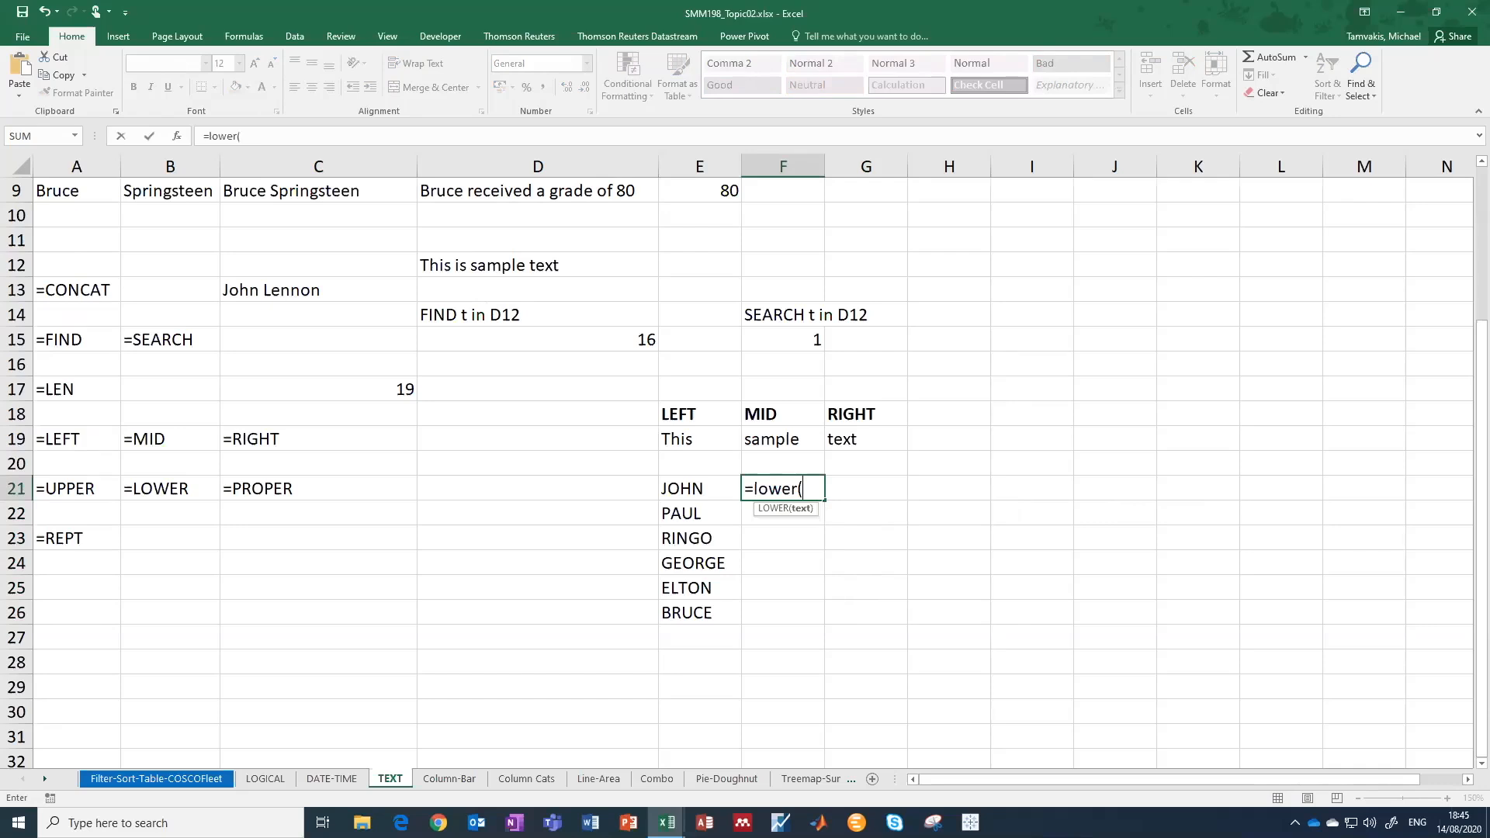
text(b4))
key(Return)
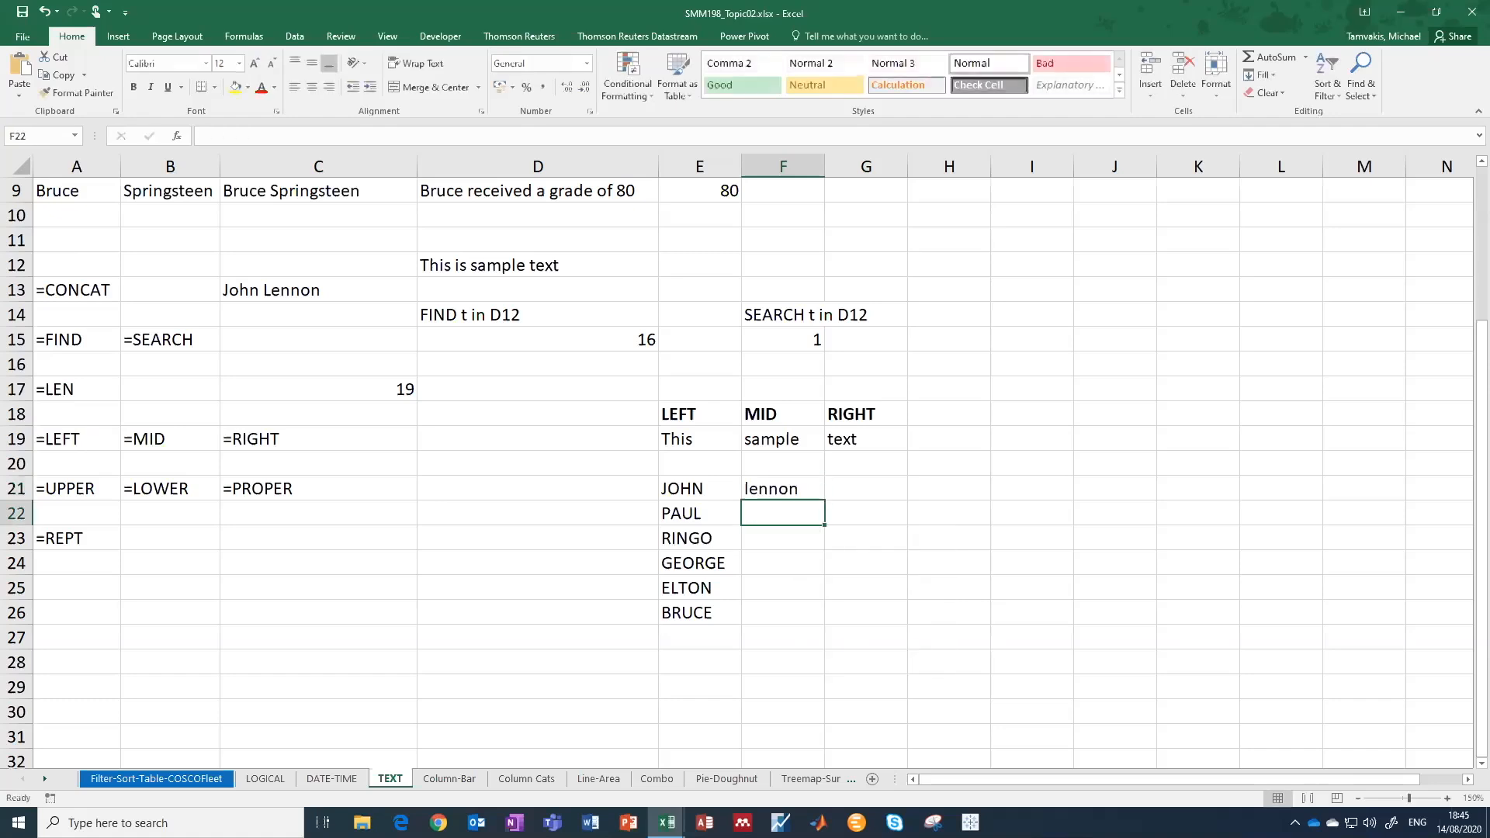
click(782, 488)
drag(824, 499, 824, 625)
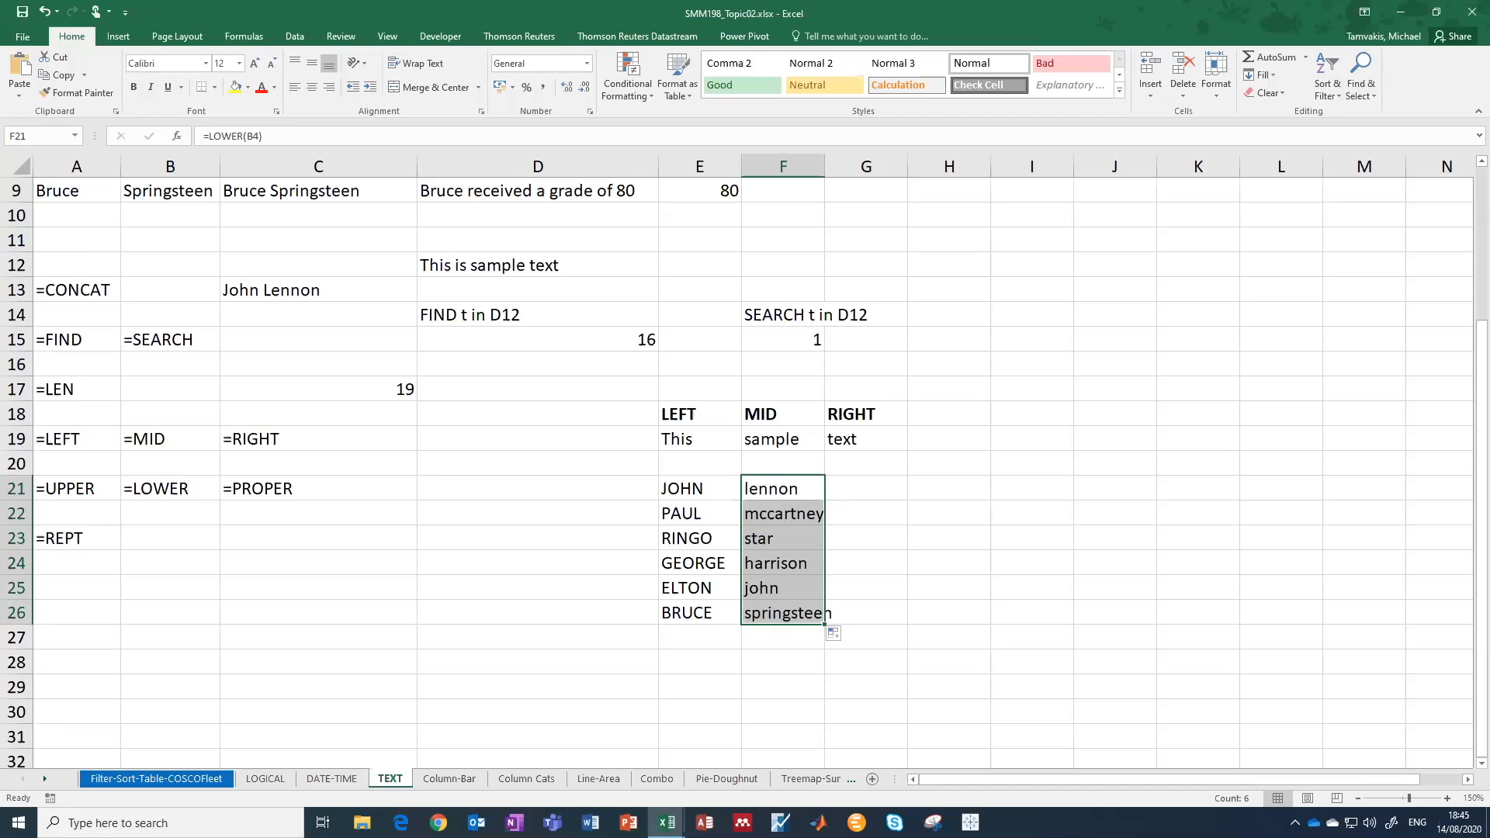
Enter the mixed-case sample text "thIS is A jumBLED up SenTencE" in I20.
click(948, 487)
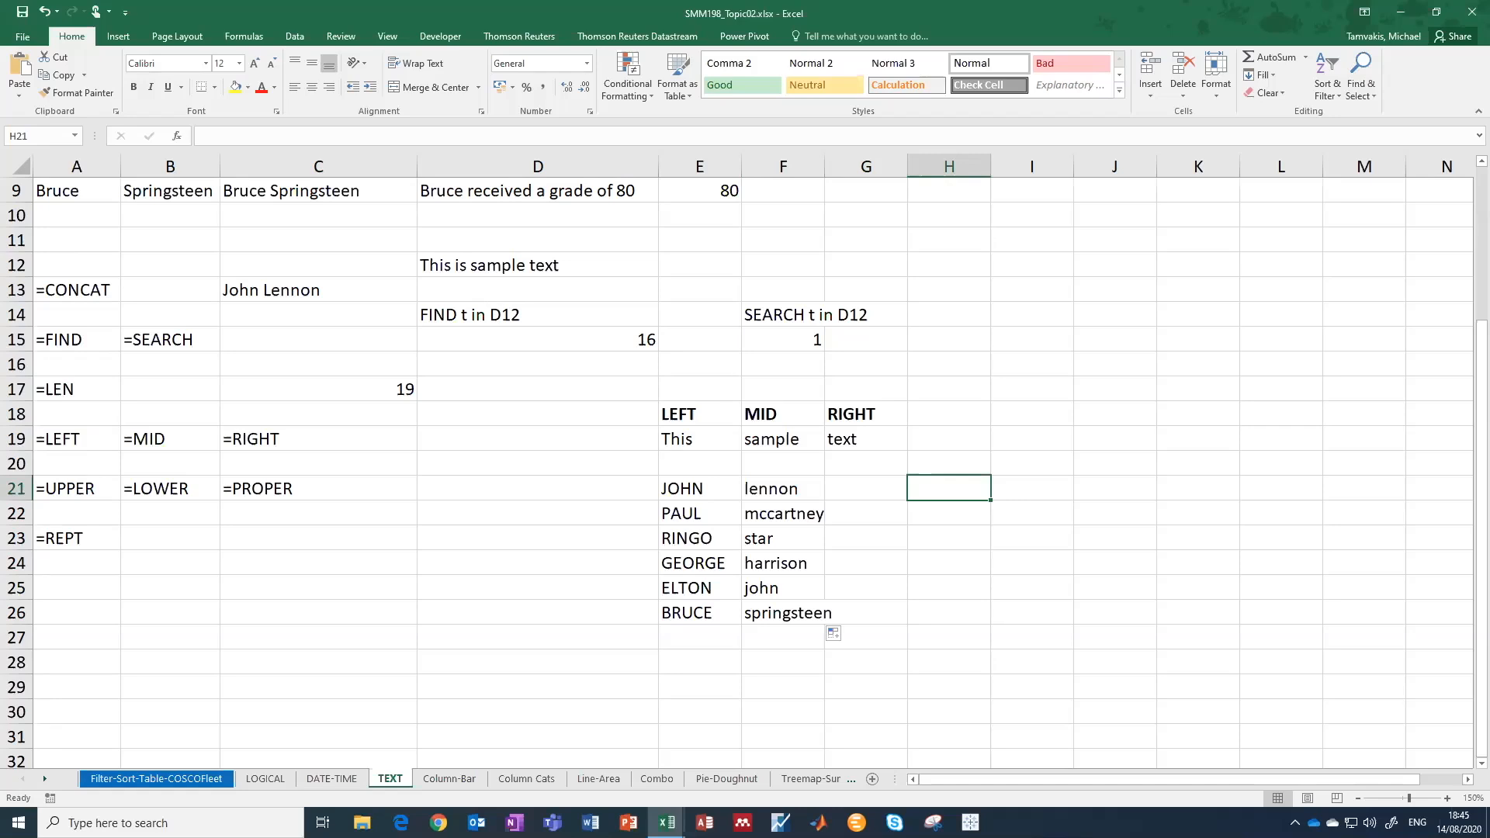
click(1031, 463)
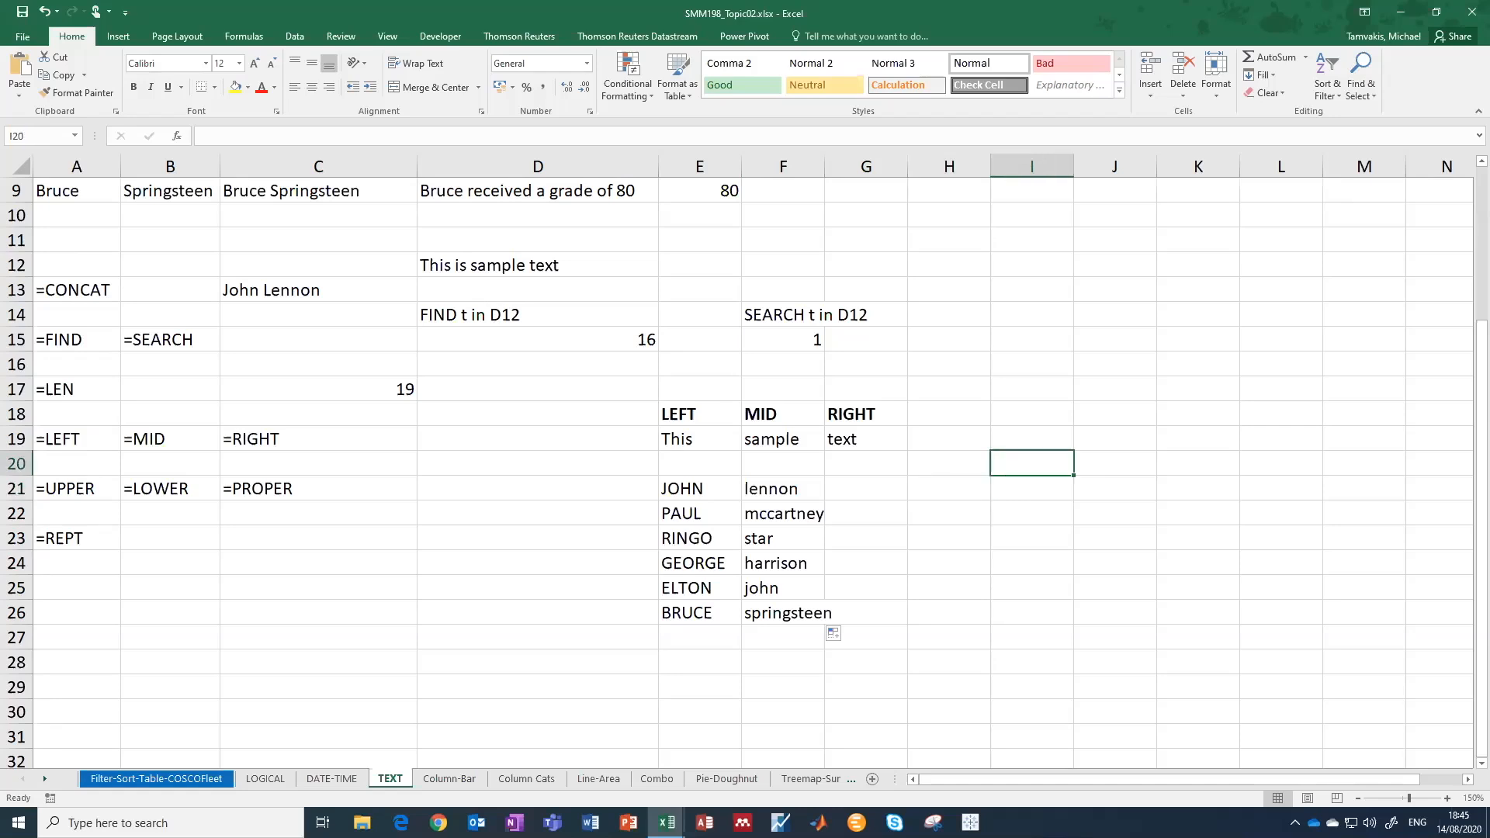
text(thIS is )
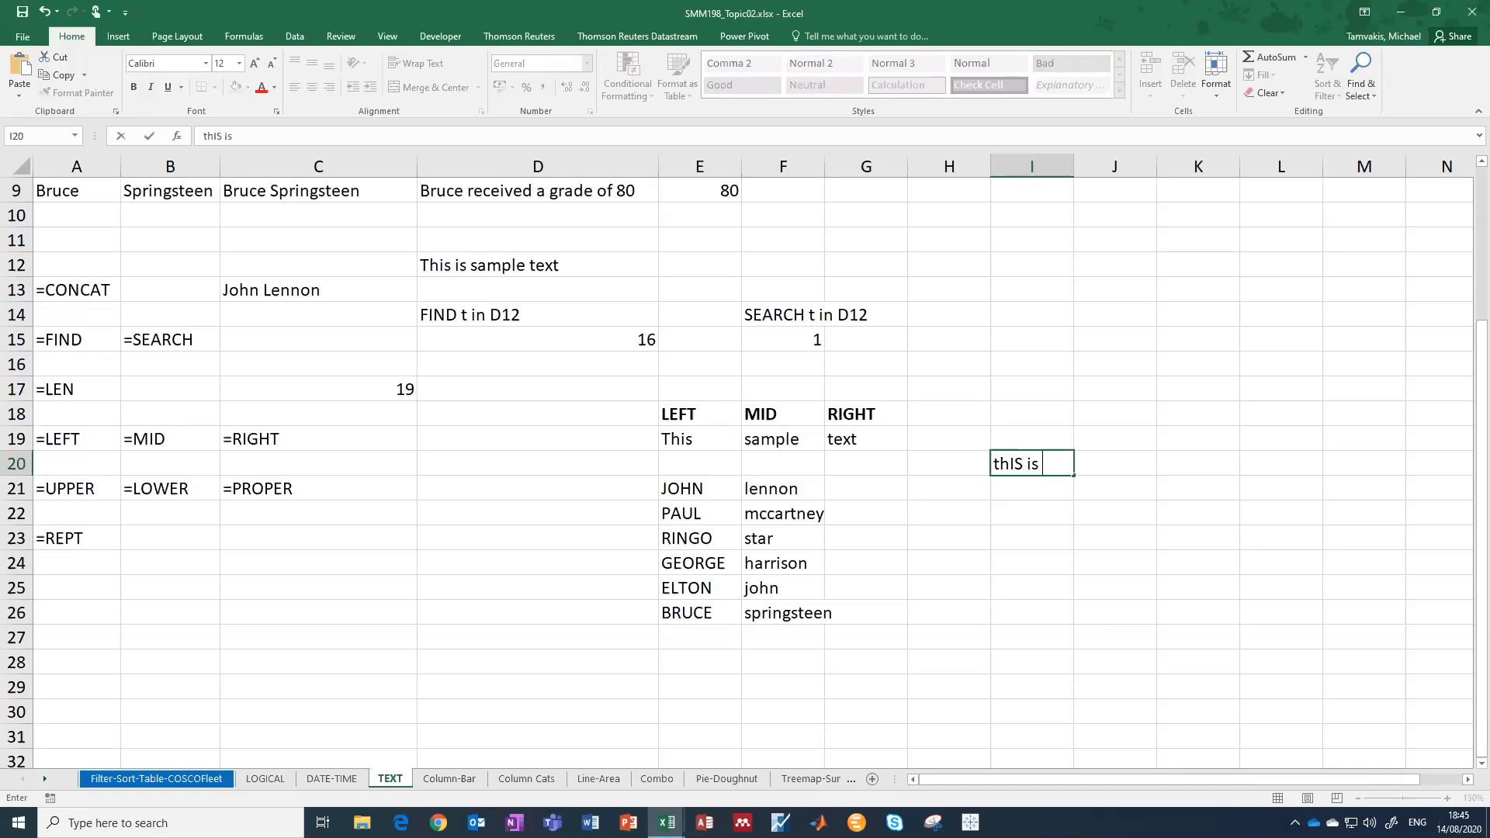
text(A jumBLED u)
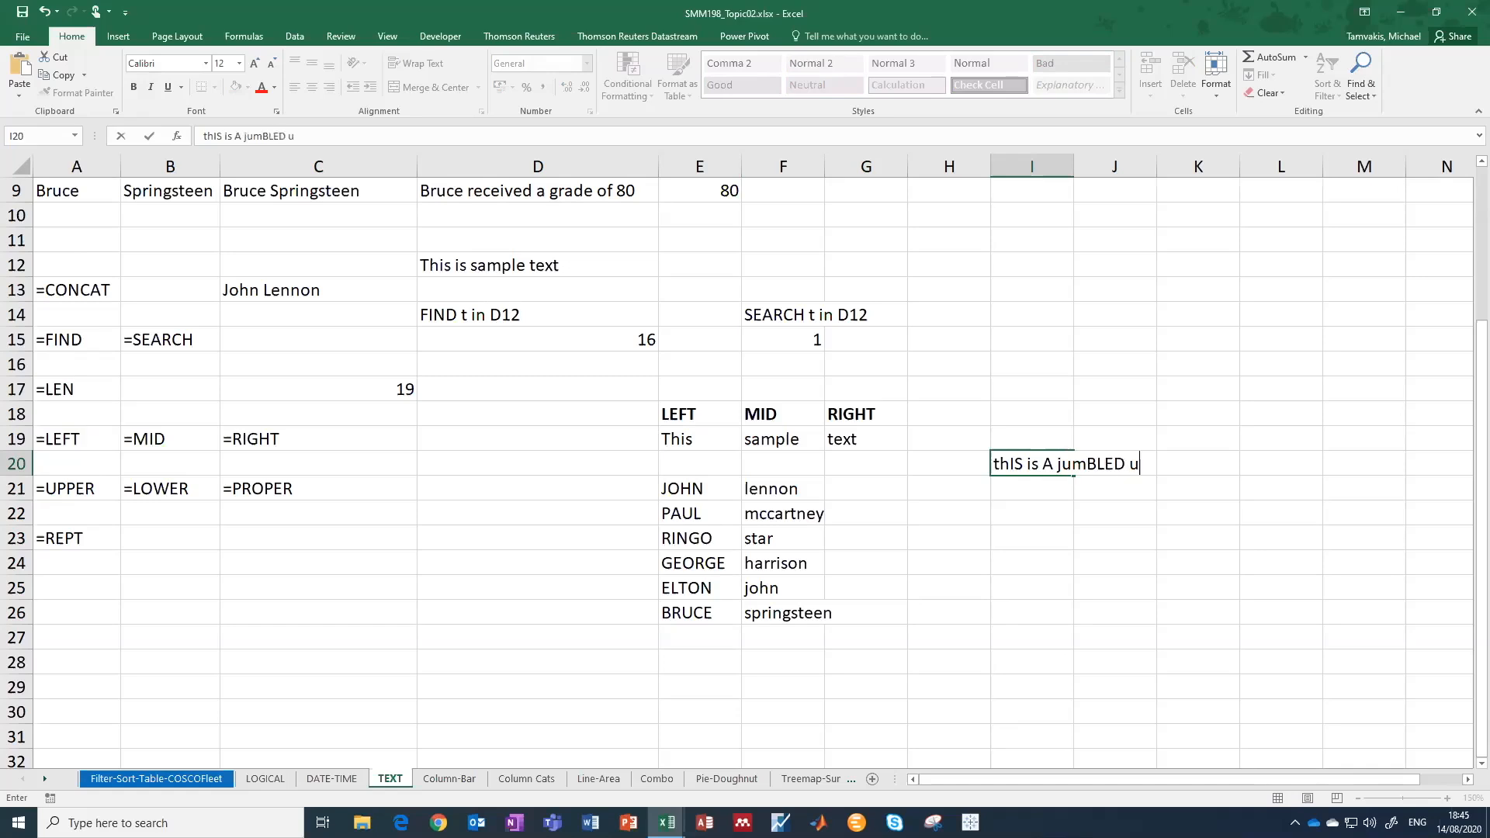
text(p SenTencE)
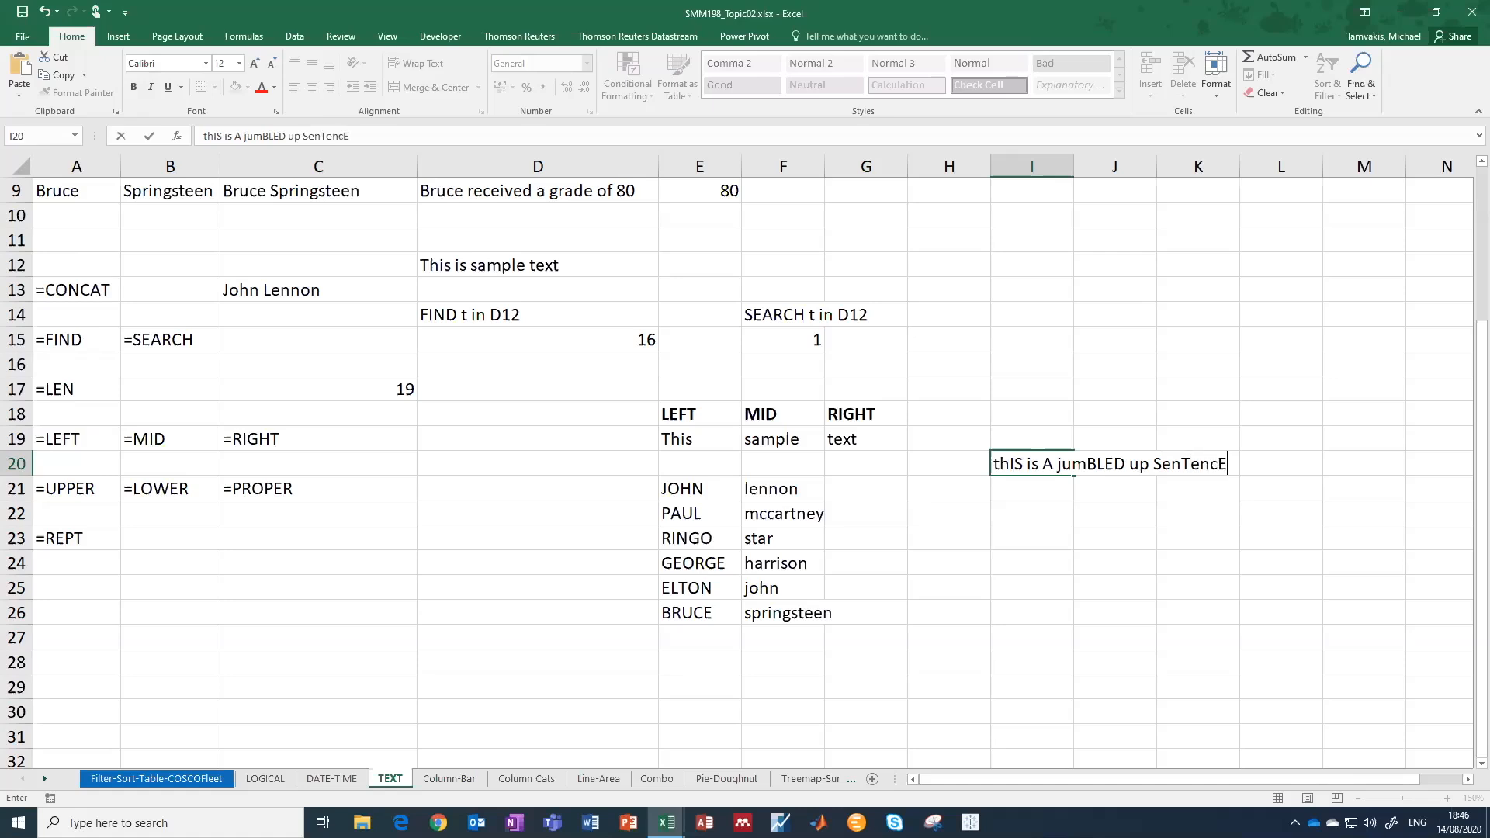
key(Return)
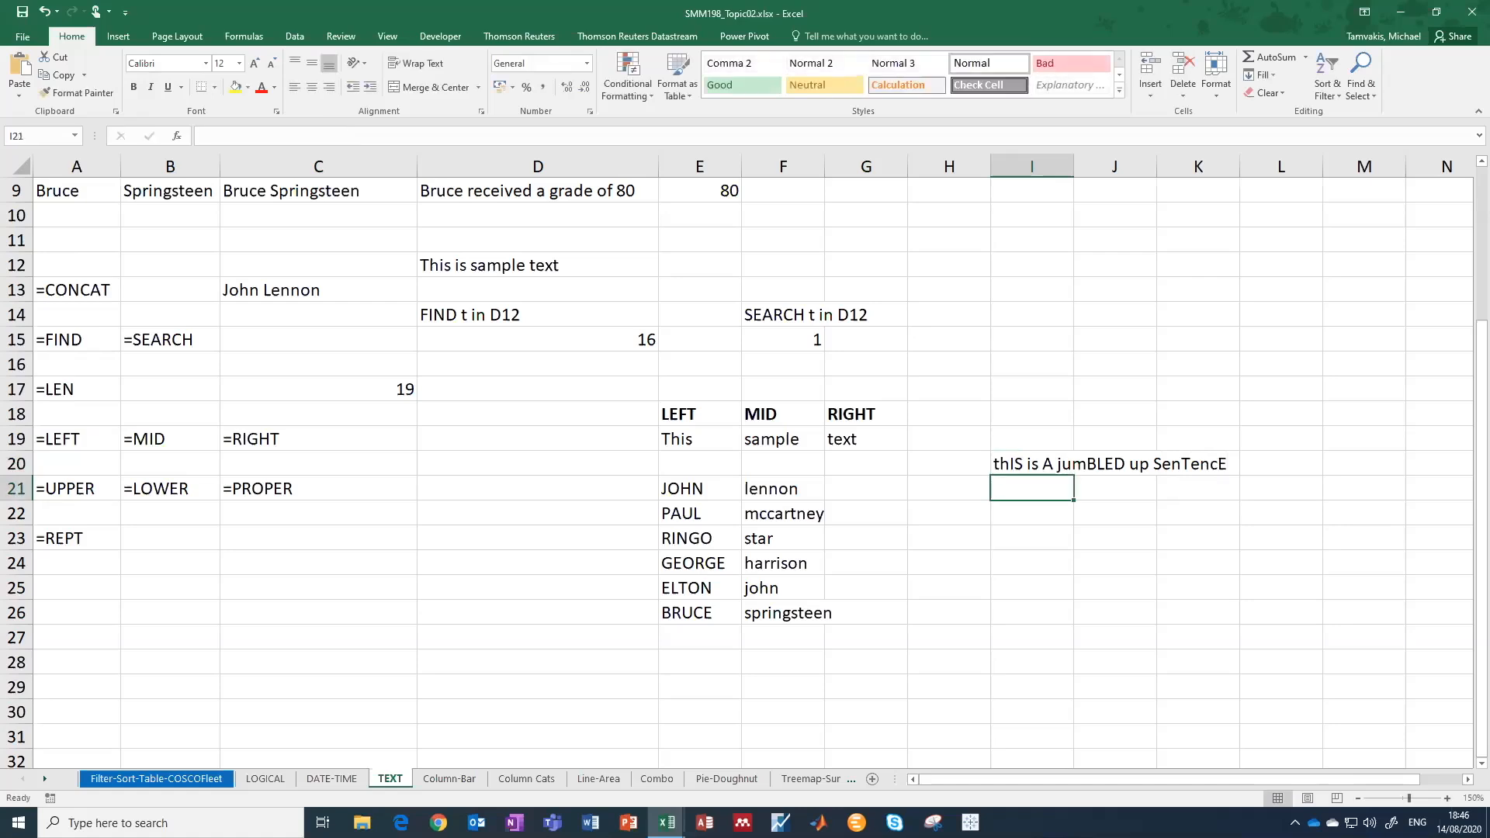
In I22, enter =PROPER(I20) to convert the mixed-case sample sentence to proper case.
click(1031, 513)
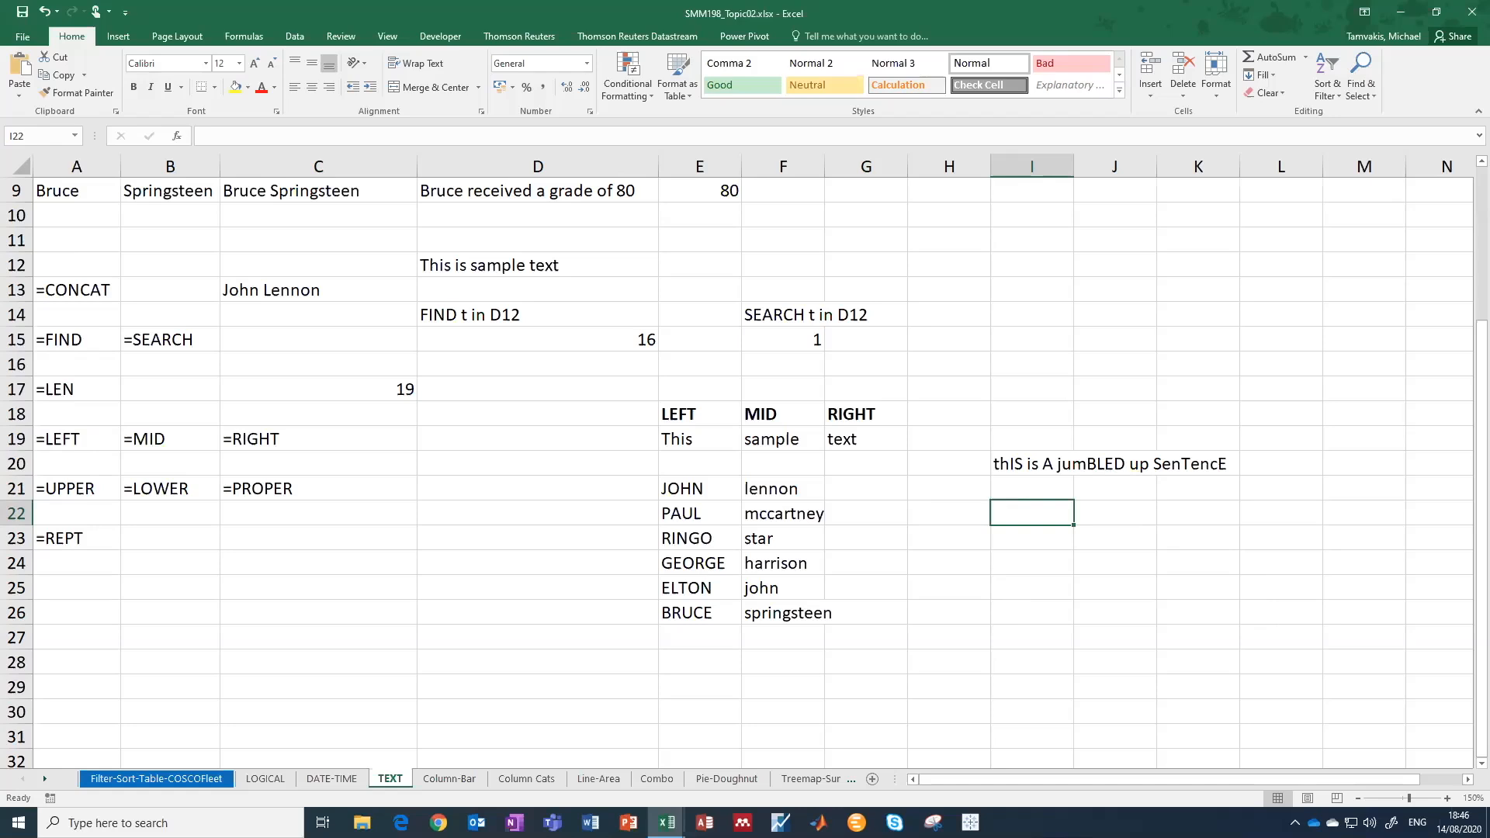
text(=)
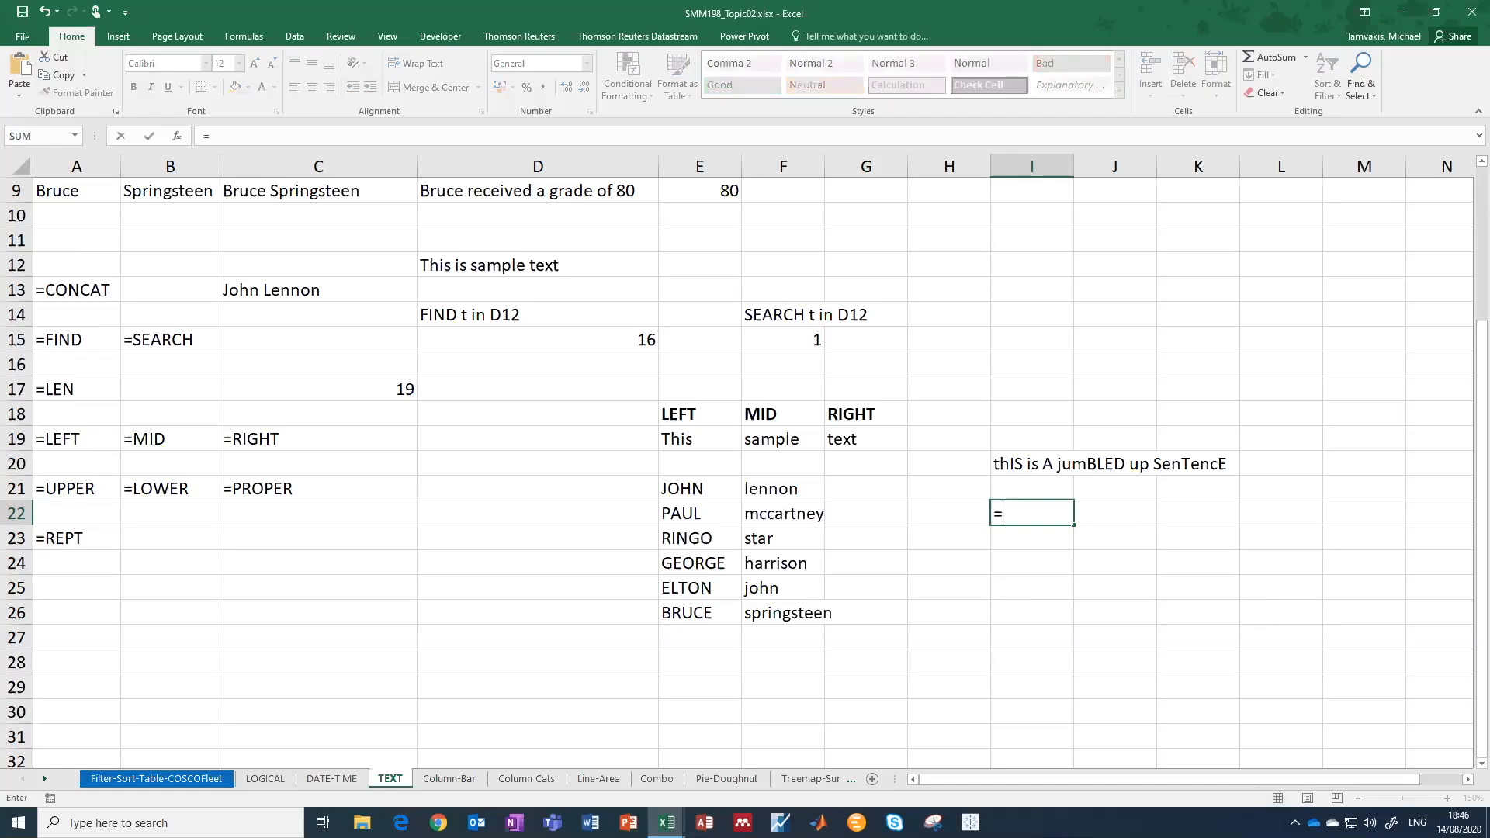
text(proper)
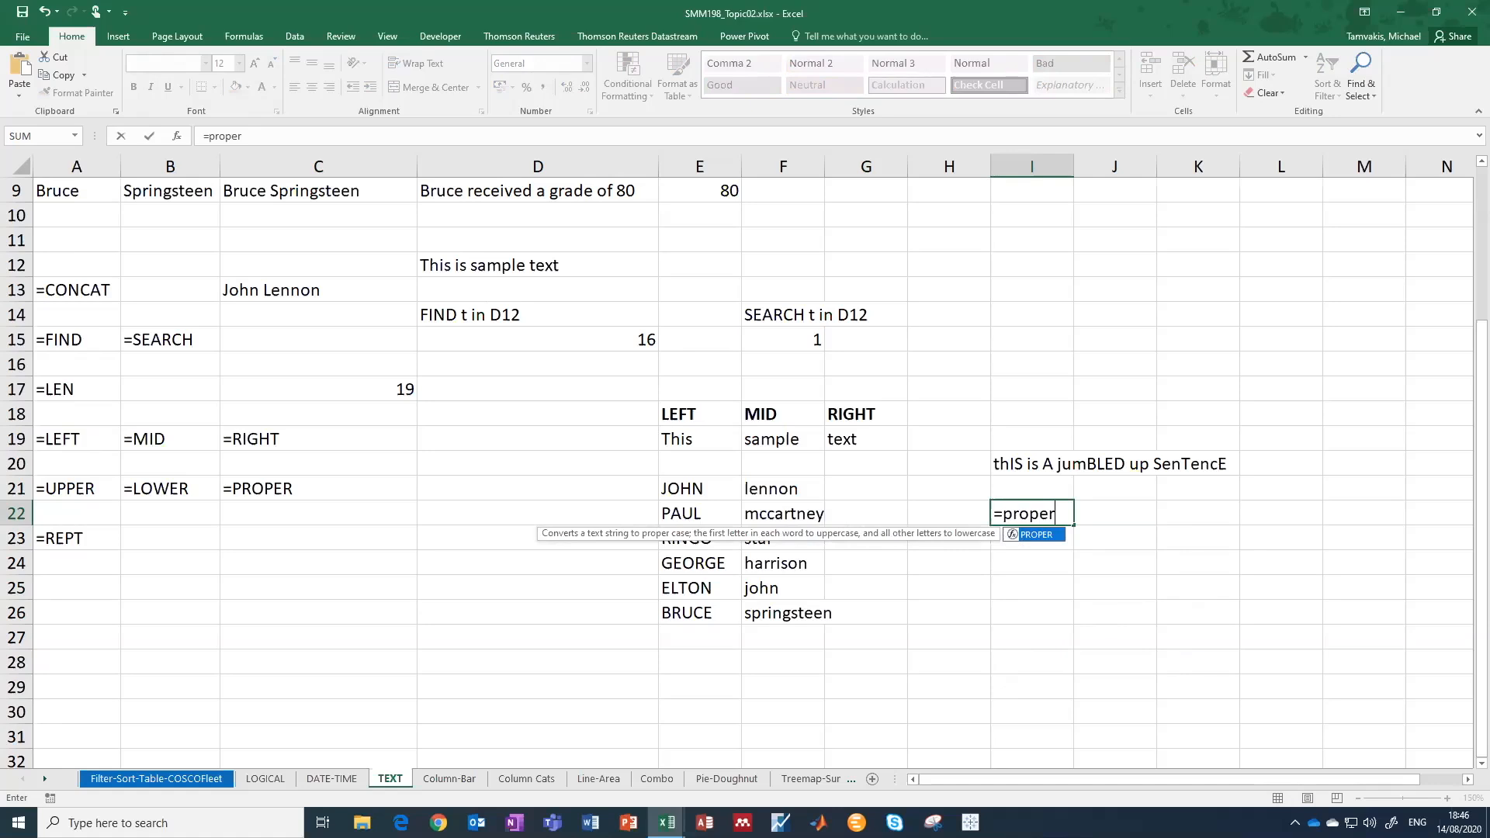
text(()
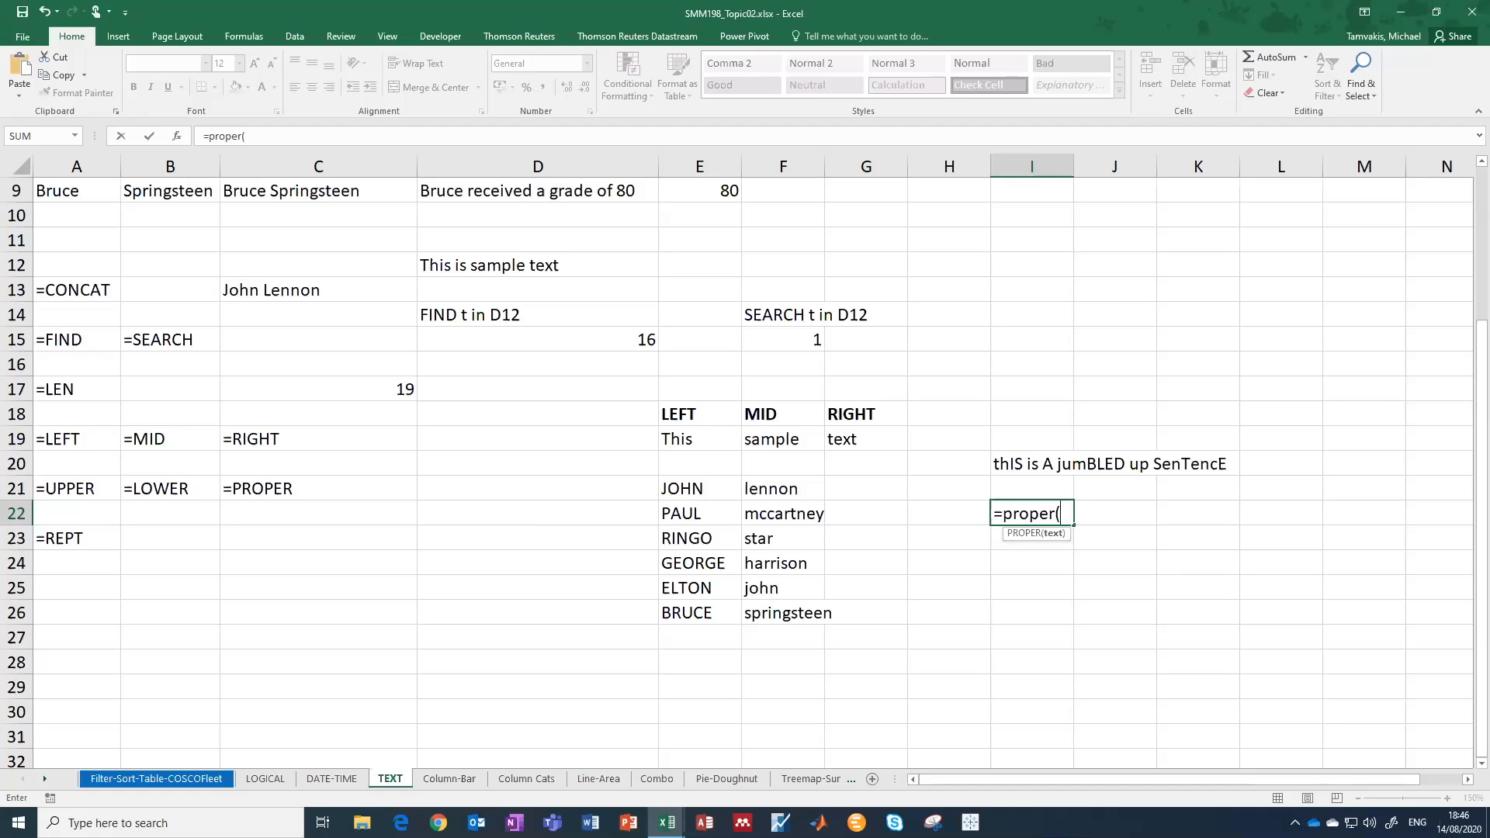
click(1032, 463)
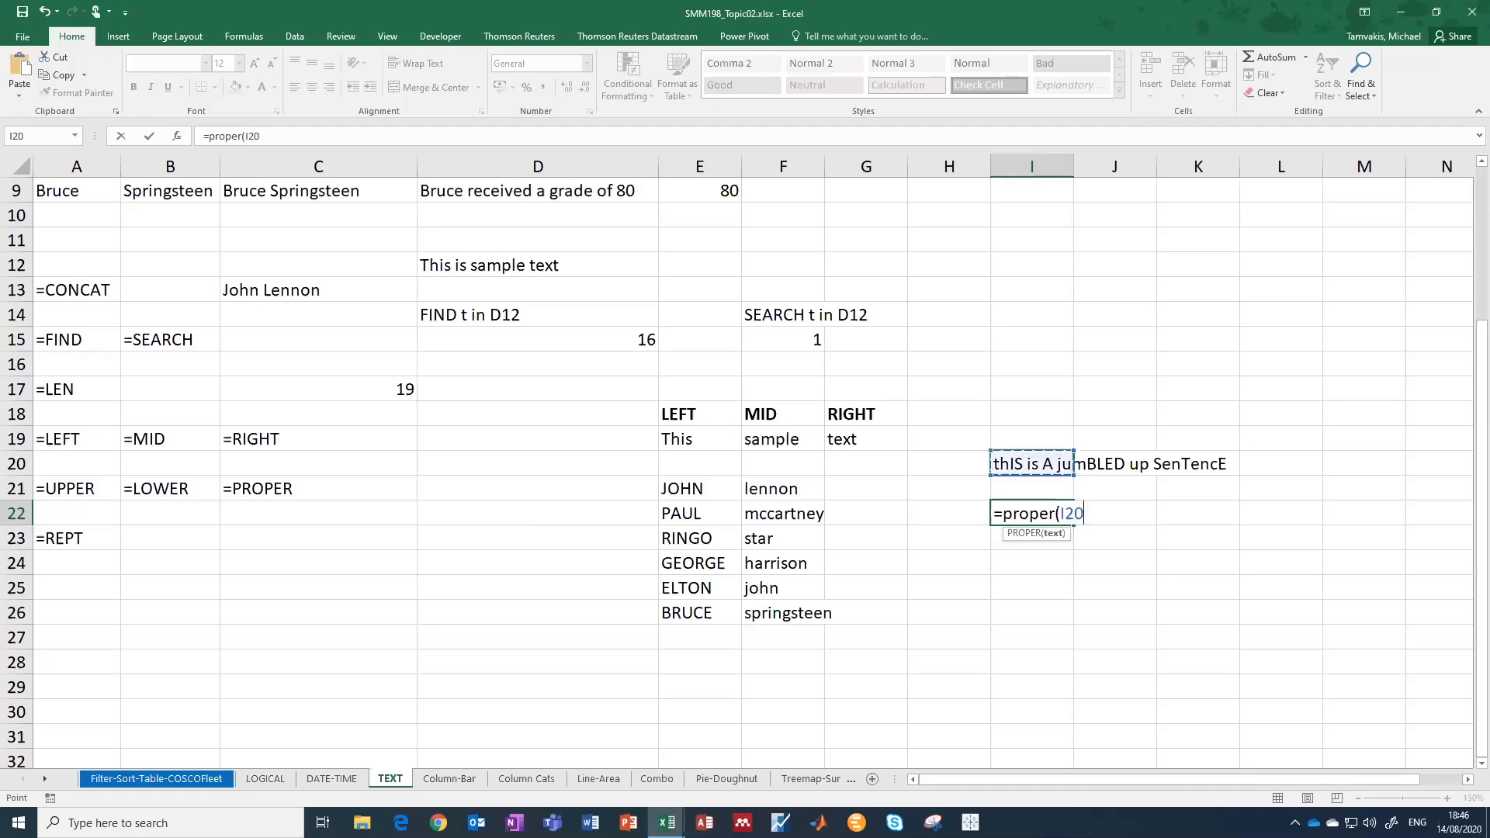
text())
key(Return)
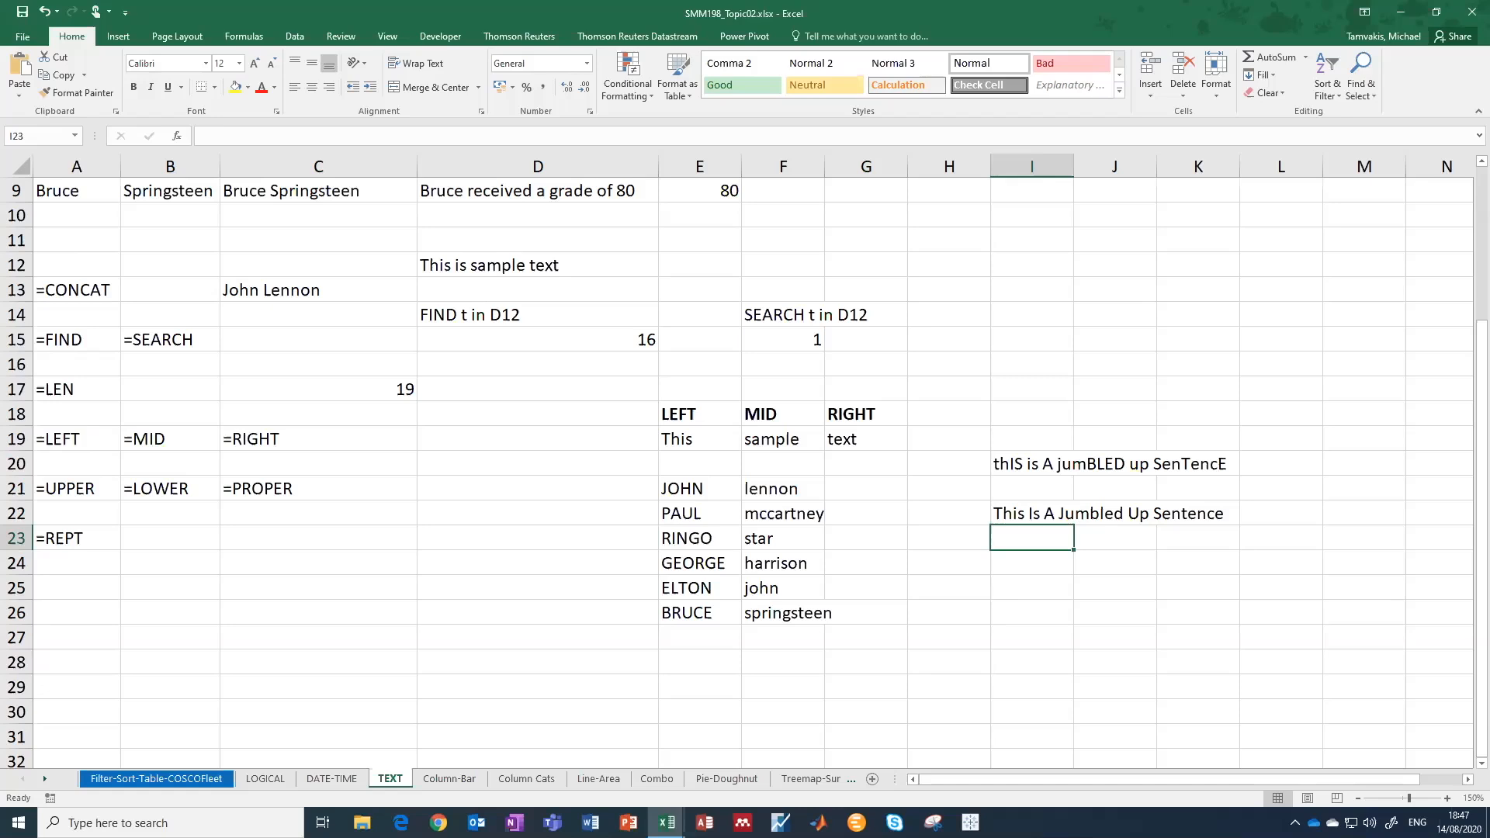
Try =REPT("a",5) in B23 to repeat the letter a five times, and clear the cell again.
click(169, 537)
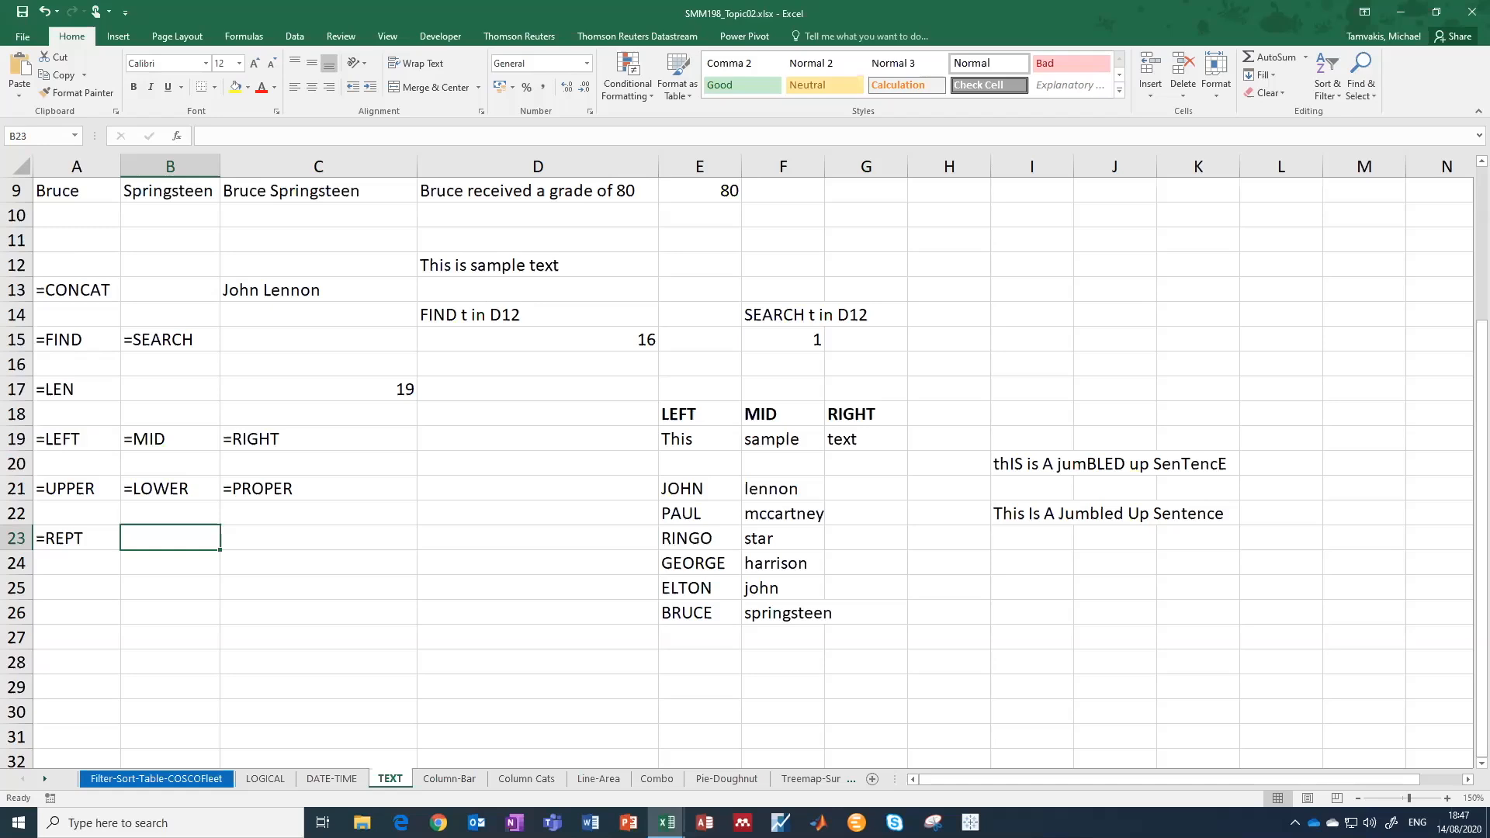
click(170, 563)
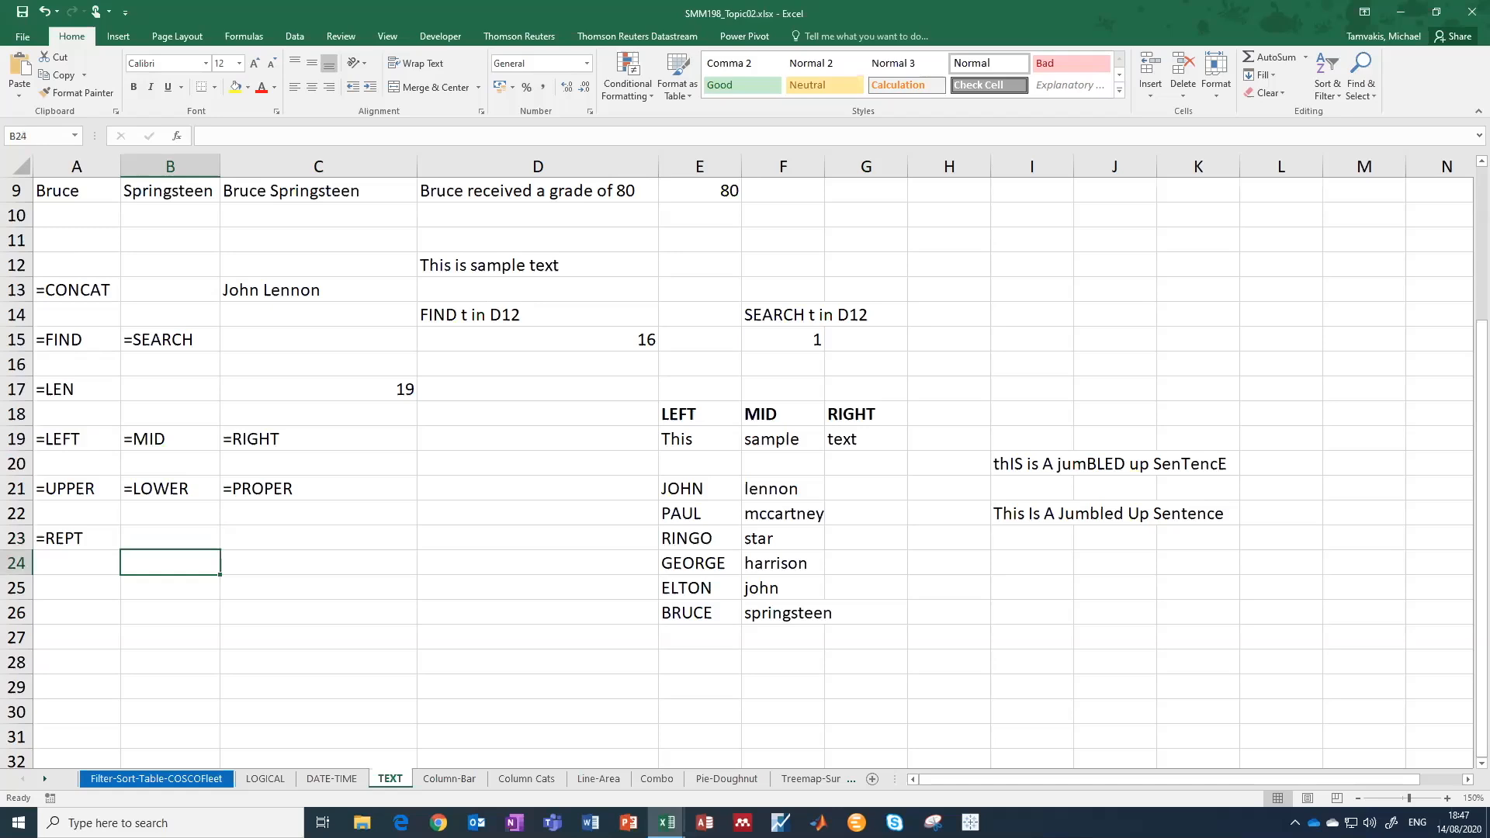
click(170, 538)
text(=rept()
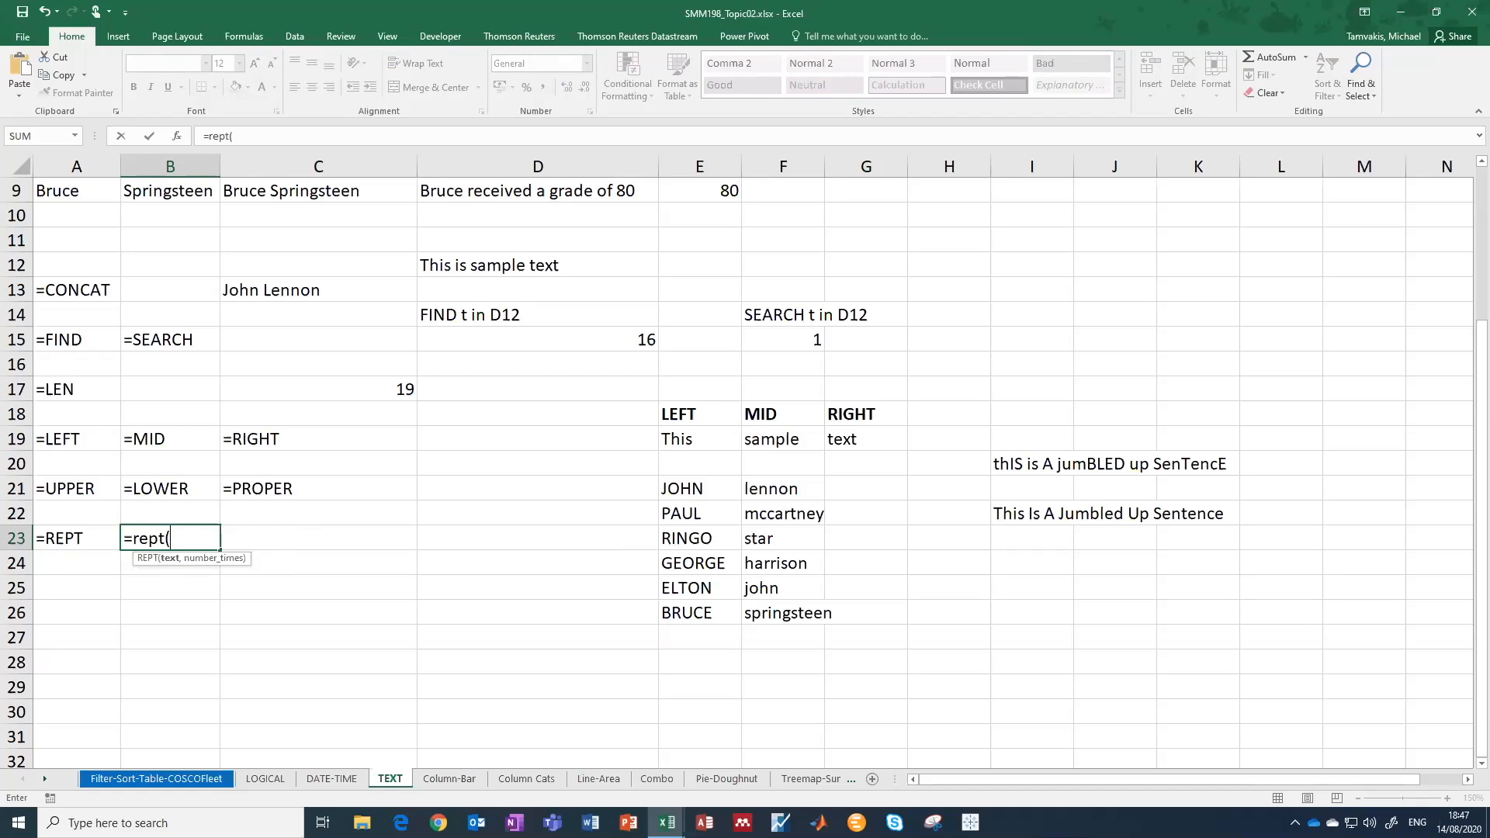
text("a",5))
key(Return)
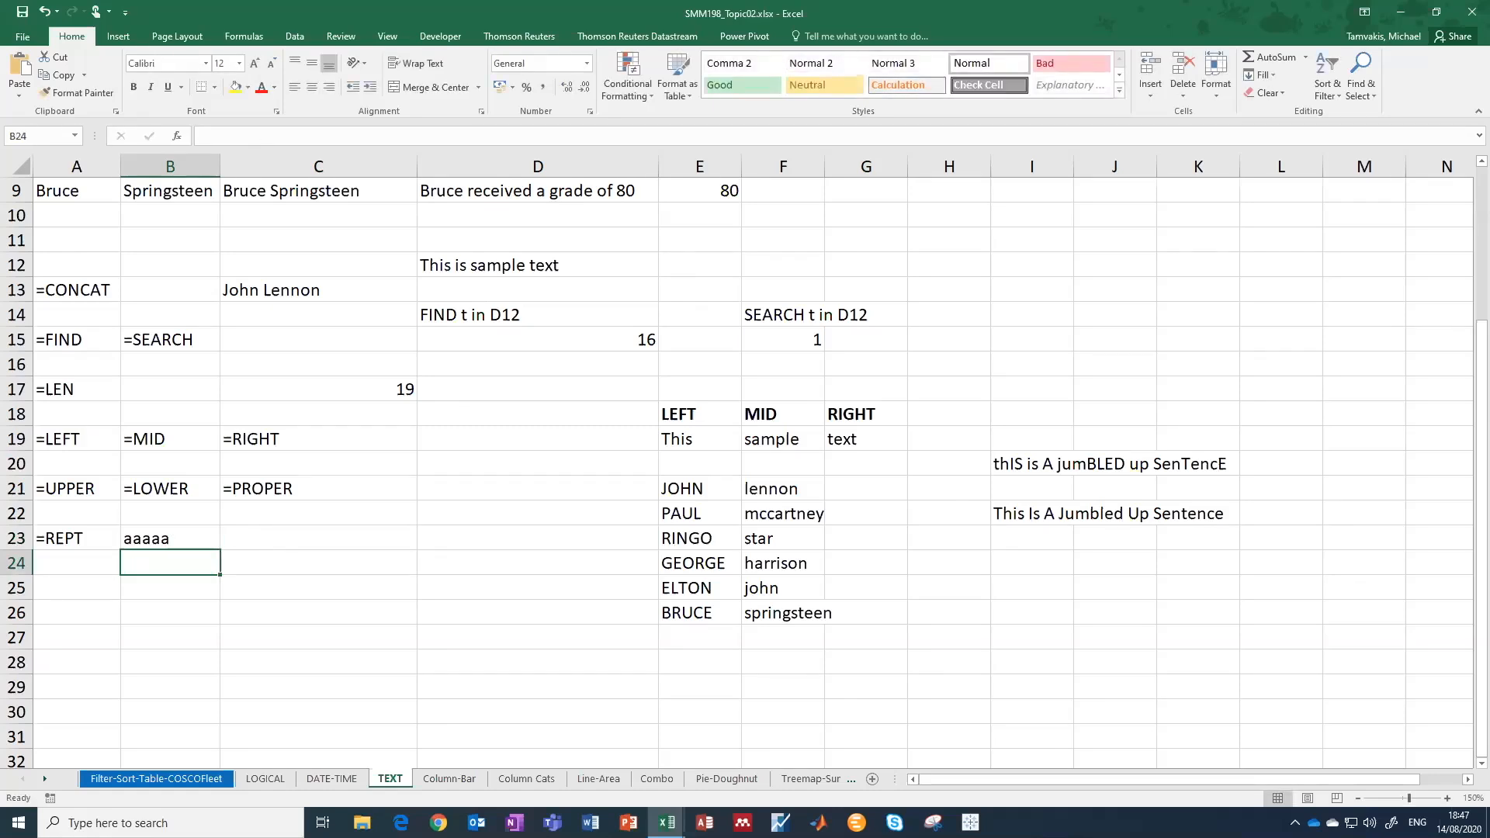
click(170, 538)
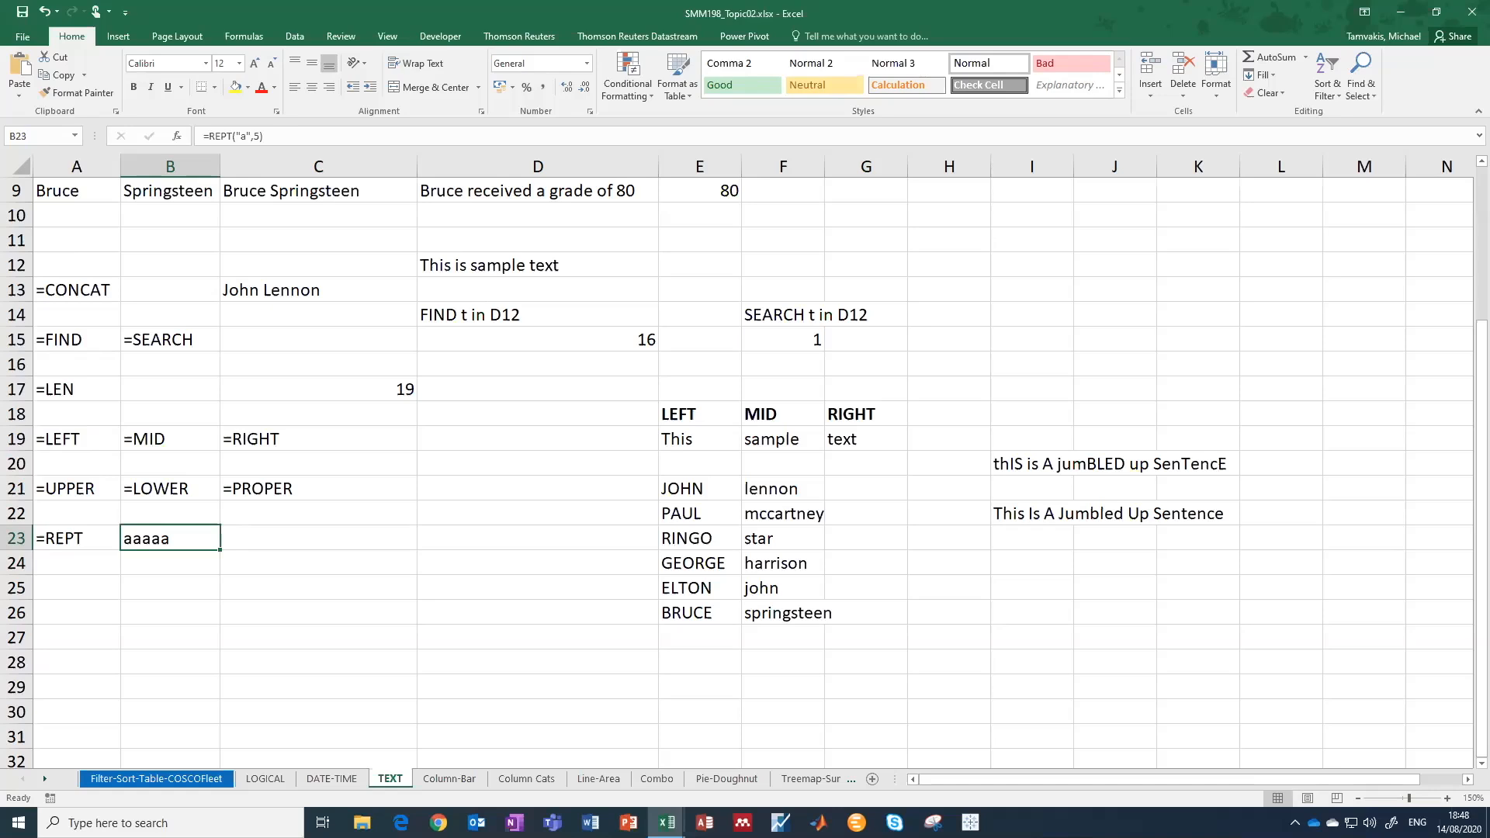
key(Delete)
Enter the sample numbers 5, 25, 15, 8, 10 and 30 down cells B24:B29.
click(170, 562)
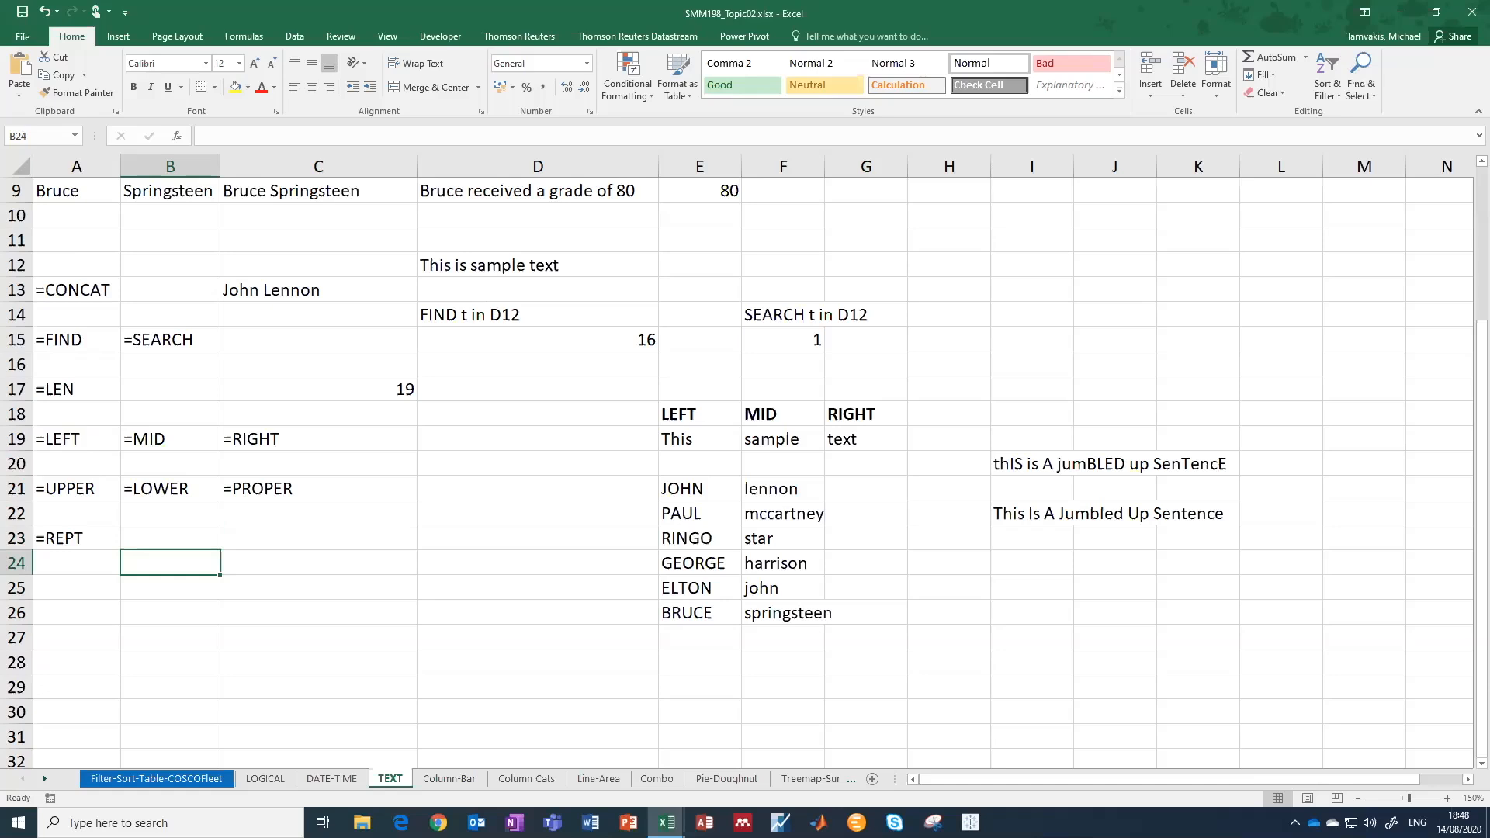
text(5)
key(Return)
text(25)
key(Return)
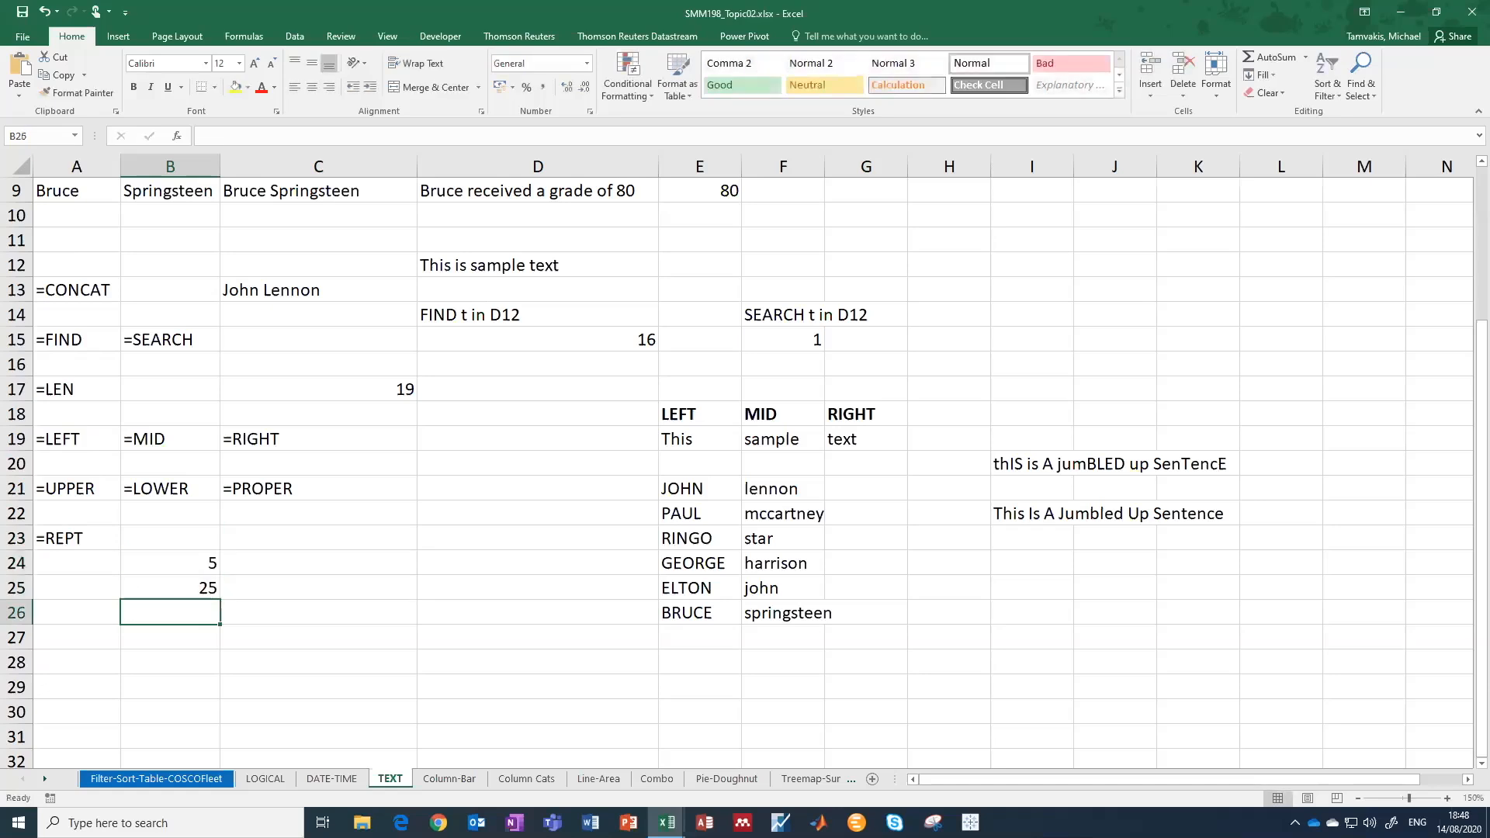
text(15)
key(Return)
text(8)
key(Return)
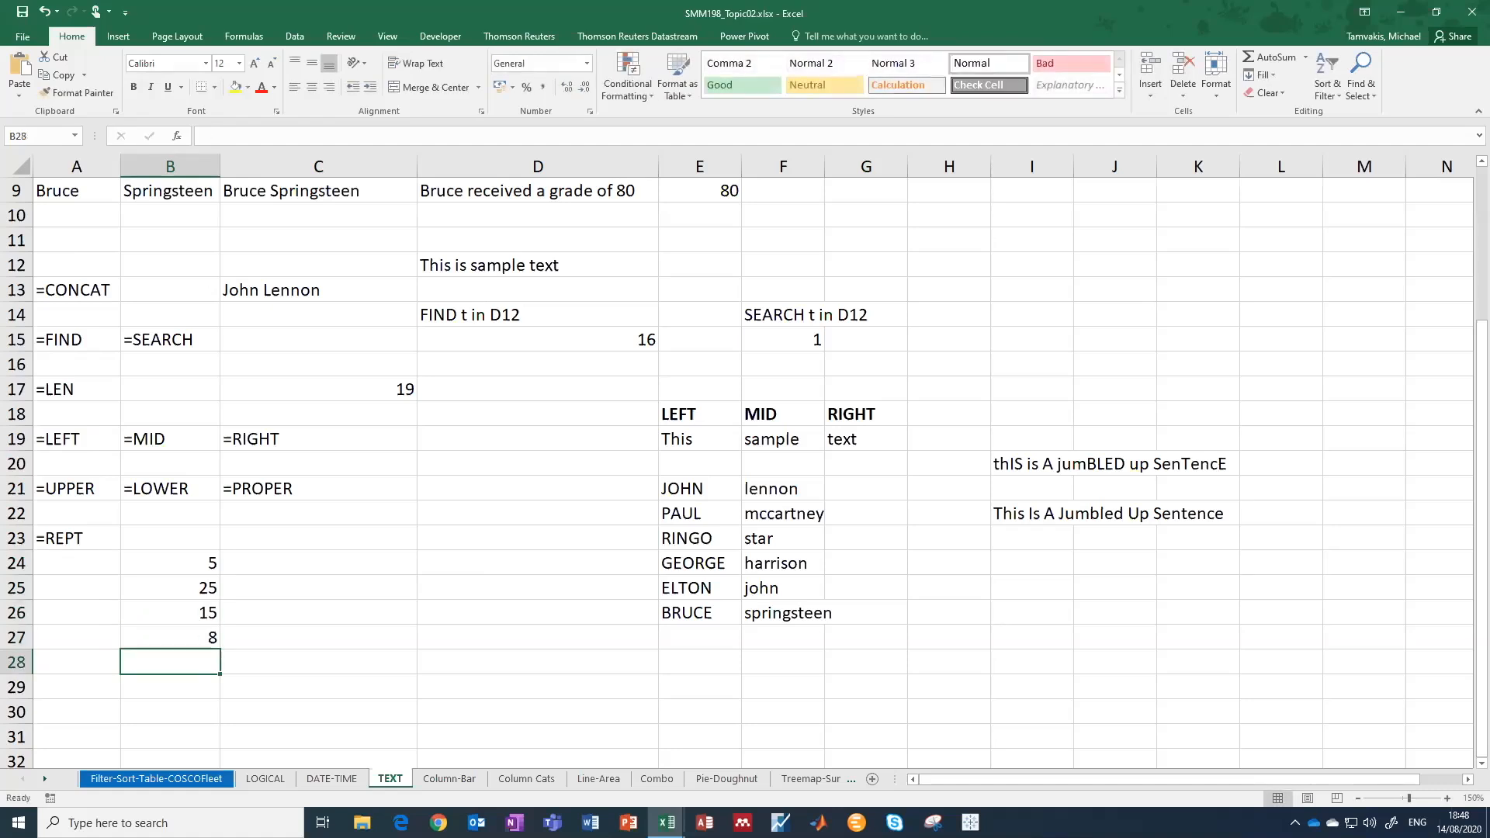
text(10)
key(Return)
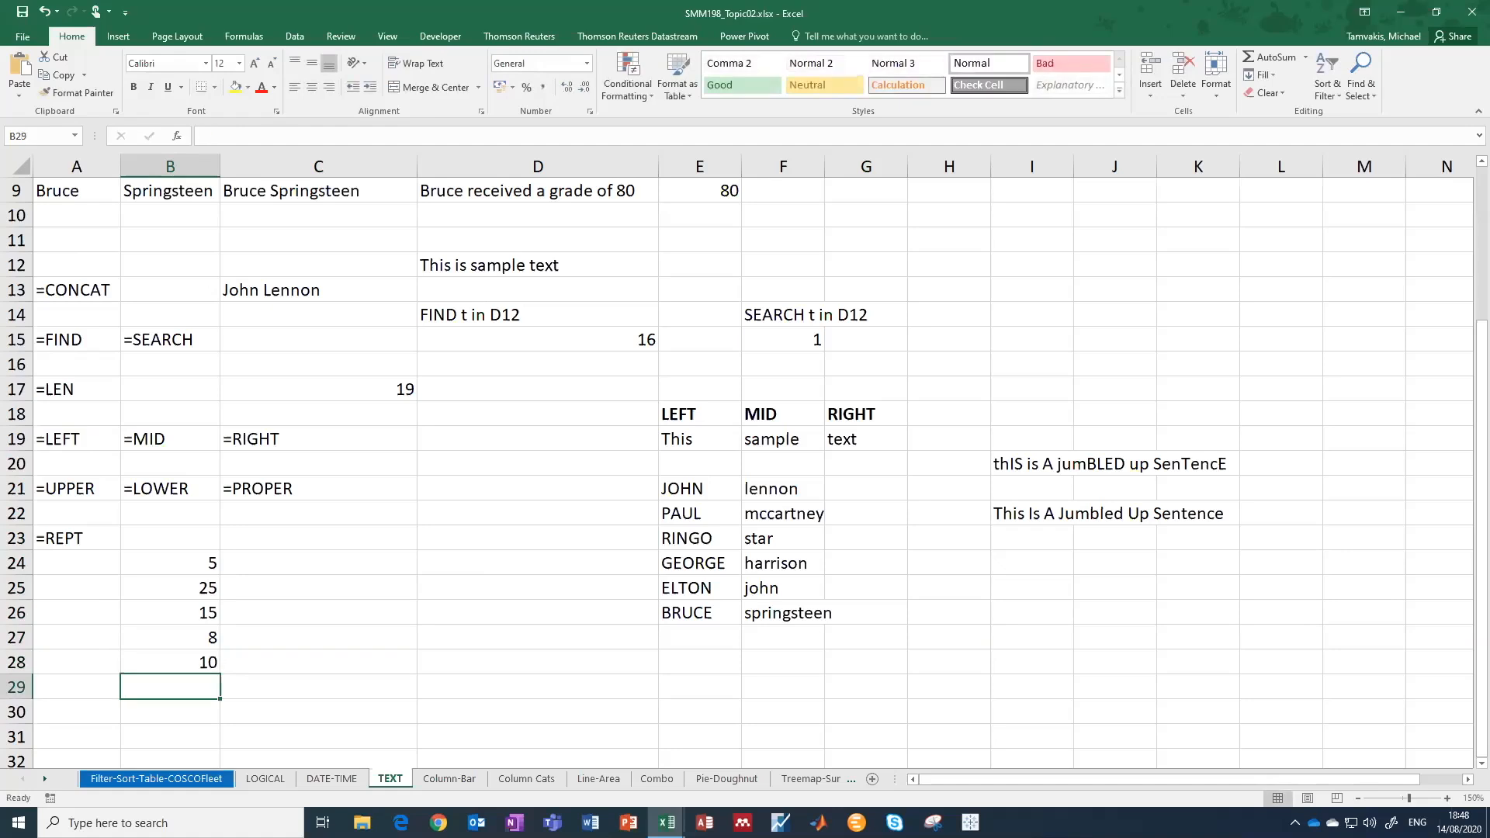
text(30)
key(Return)
In C24, enter =REPT("|",B24) to draw an in-cell bar from the first sample number.
click(170, 662)
key(Up)
key(Up)
key(Up)
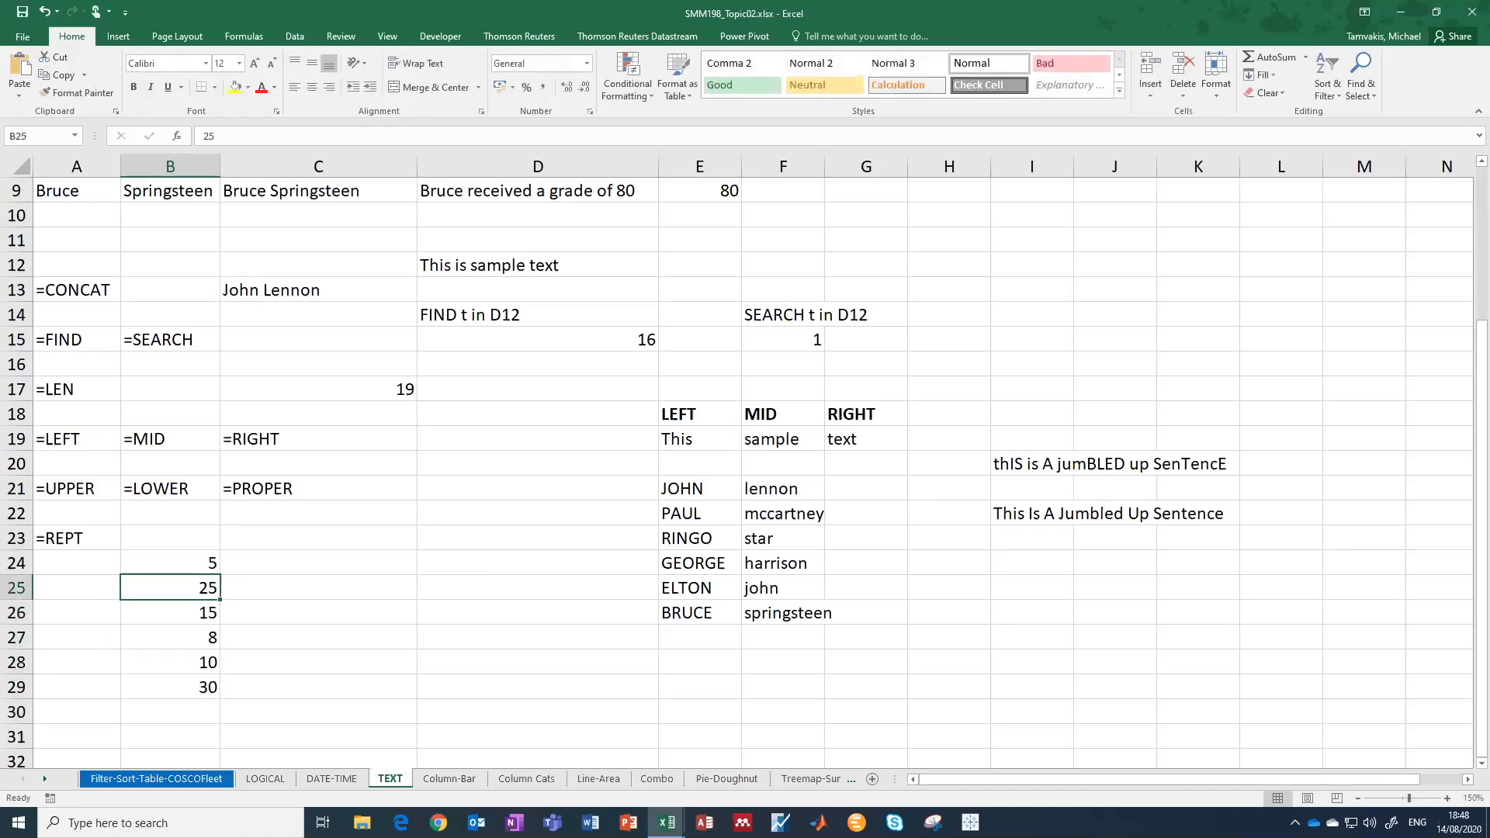
key(Up)
key(Right)
text(=rept)
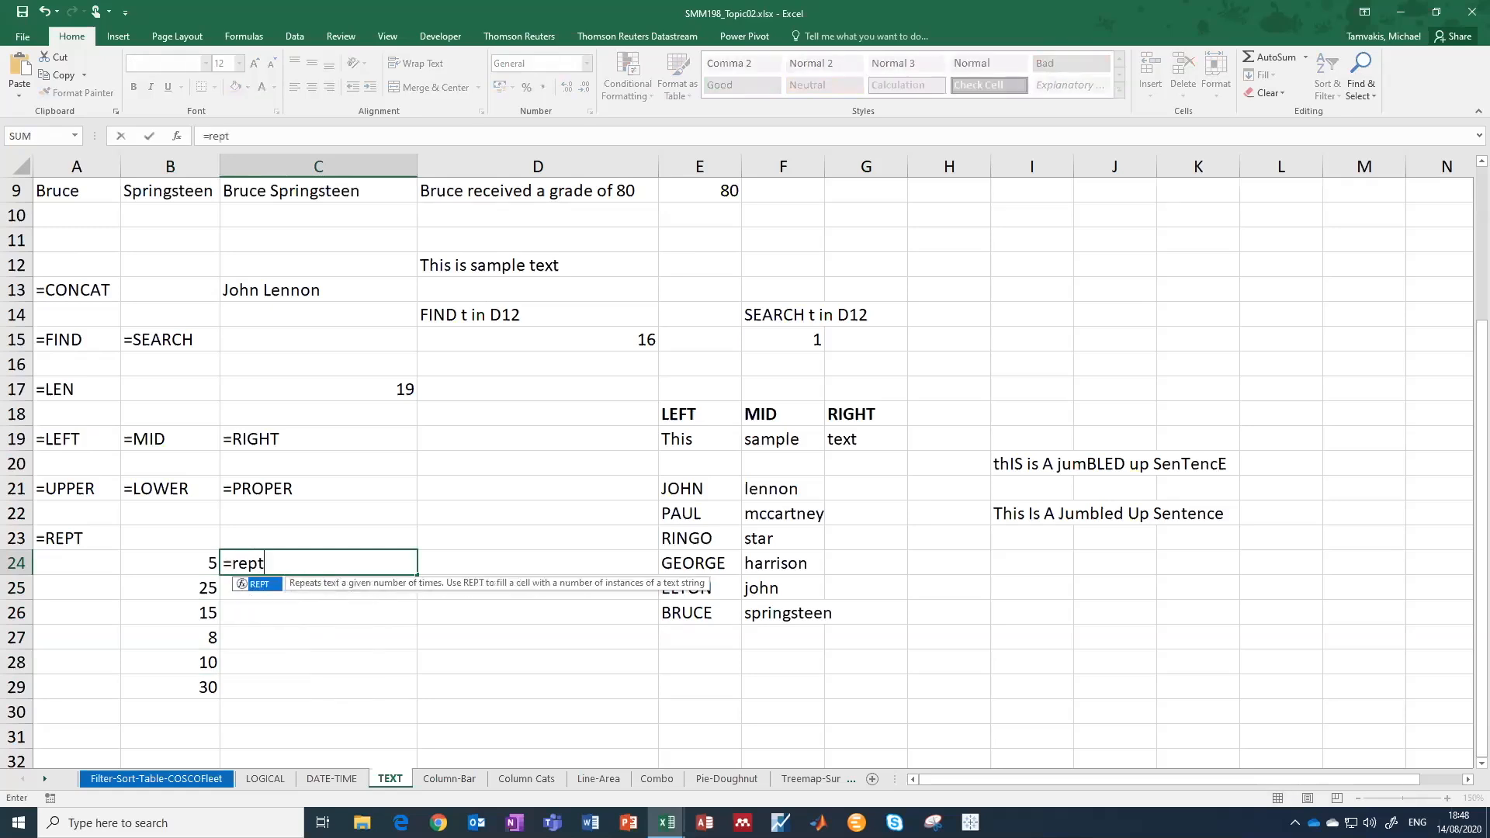
text(()
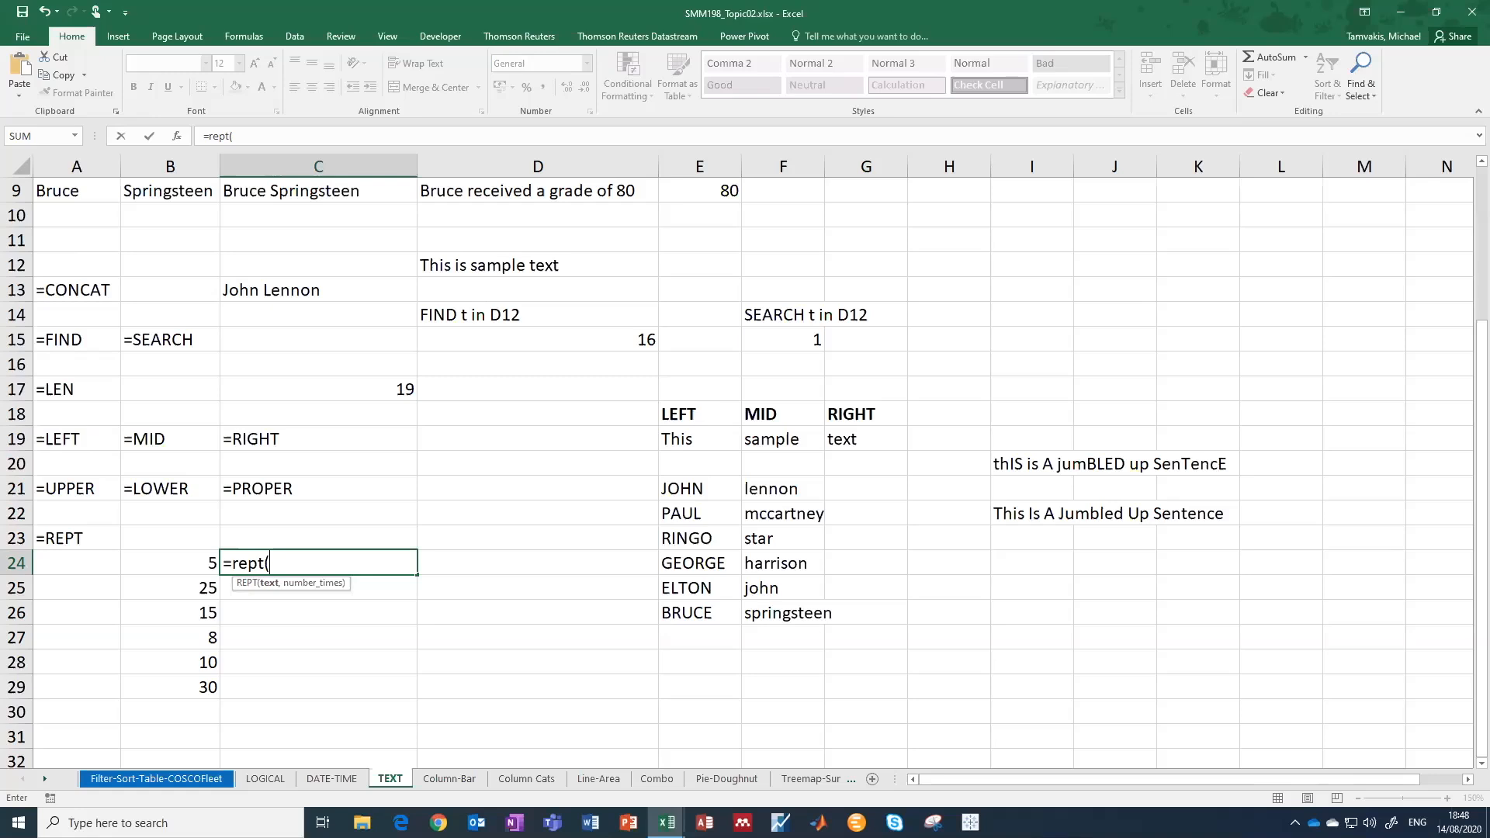
text(|)
text(")
text(|)
text(")
text(,)
click(170, 563)
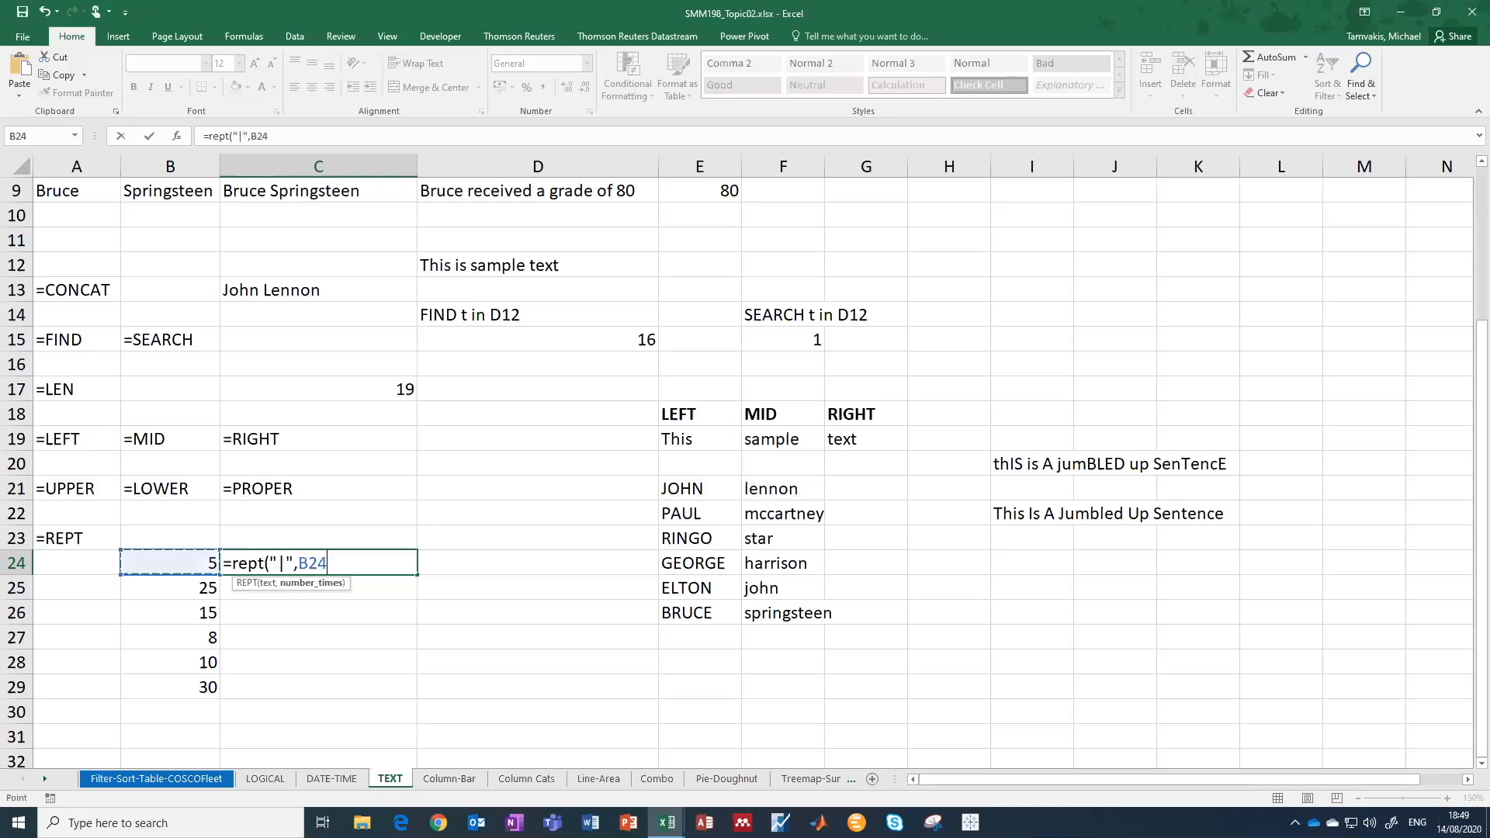
text())
key(Return)
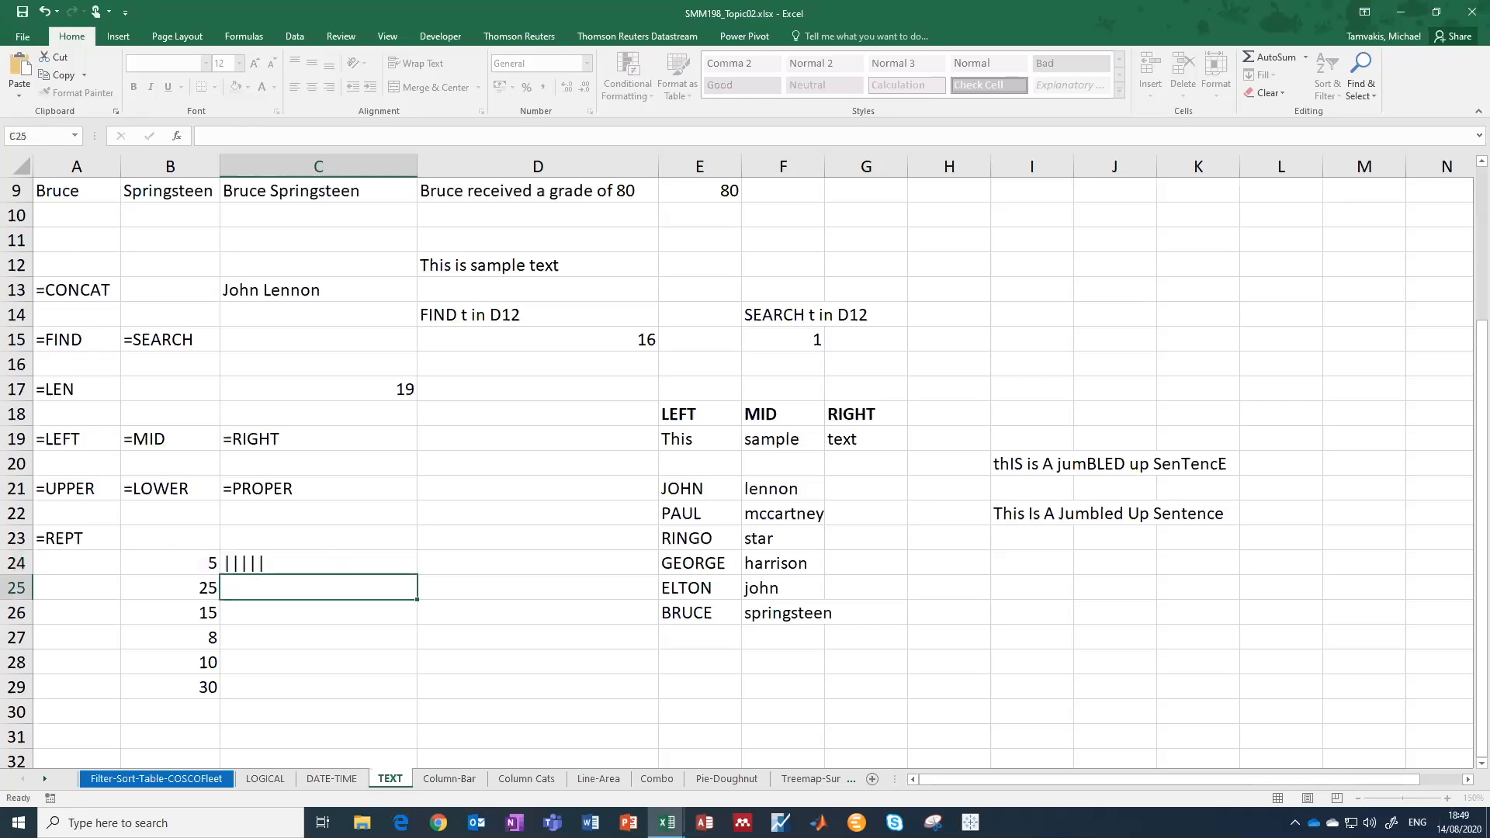
Copy the REPT formula from C24 down to C29 to give every sample number a bar.
key(Up)
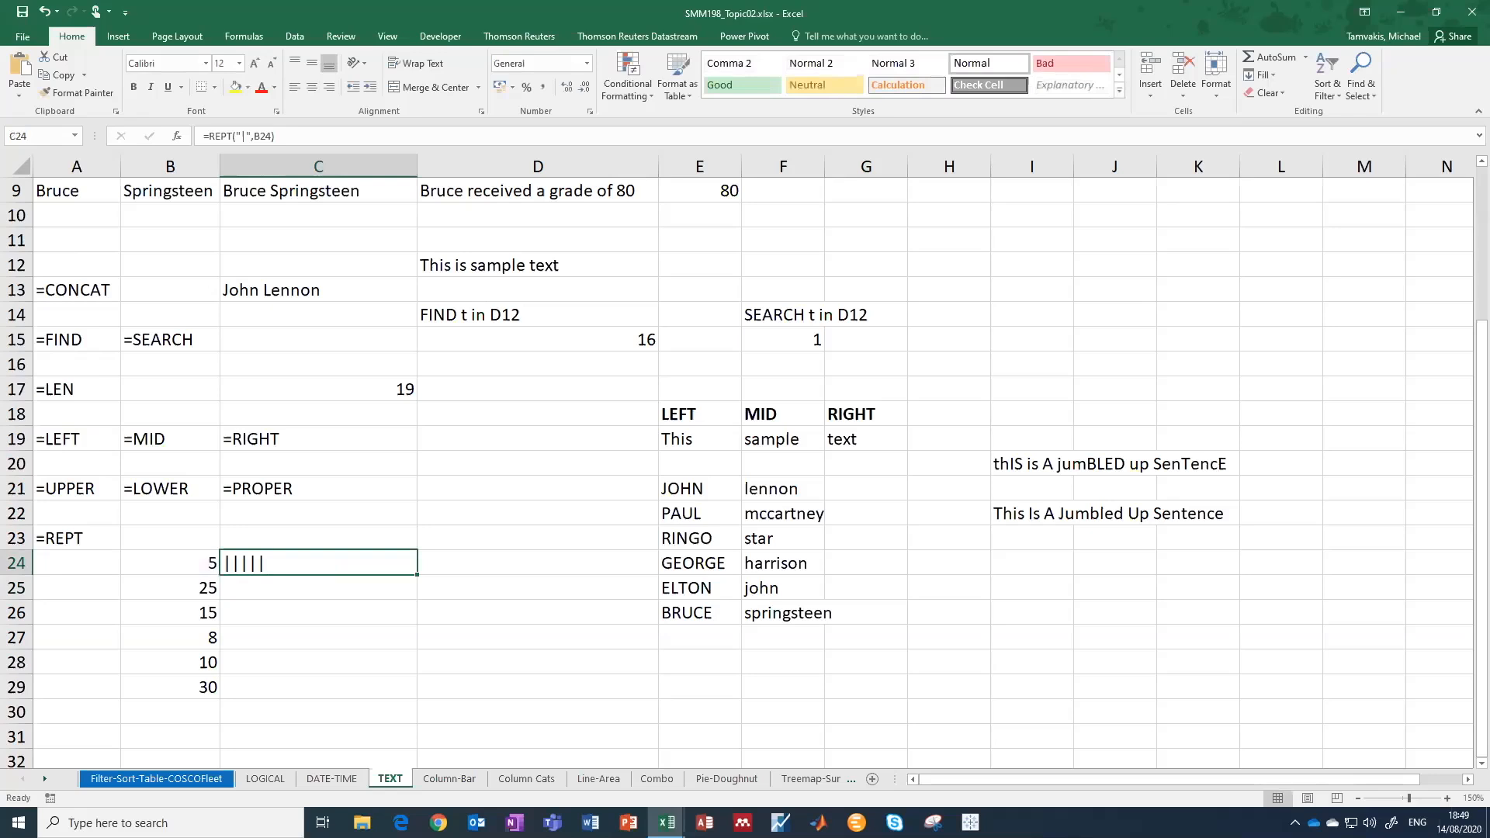
drag(416, 574, 417, 696)
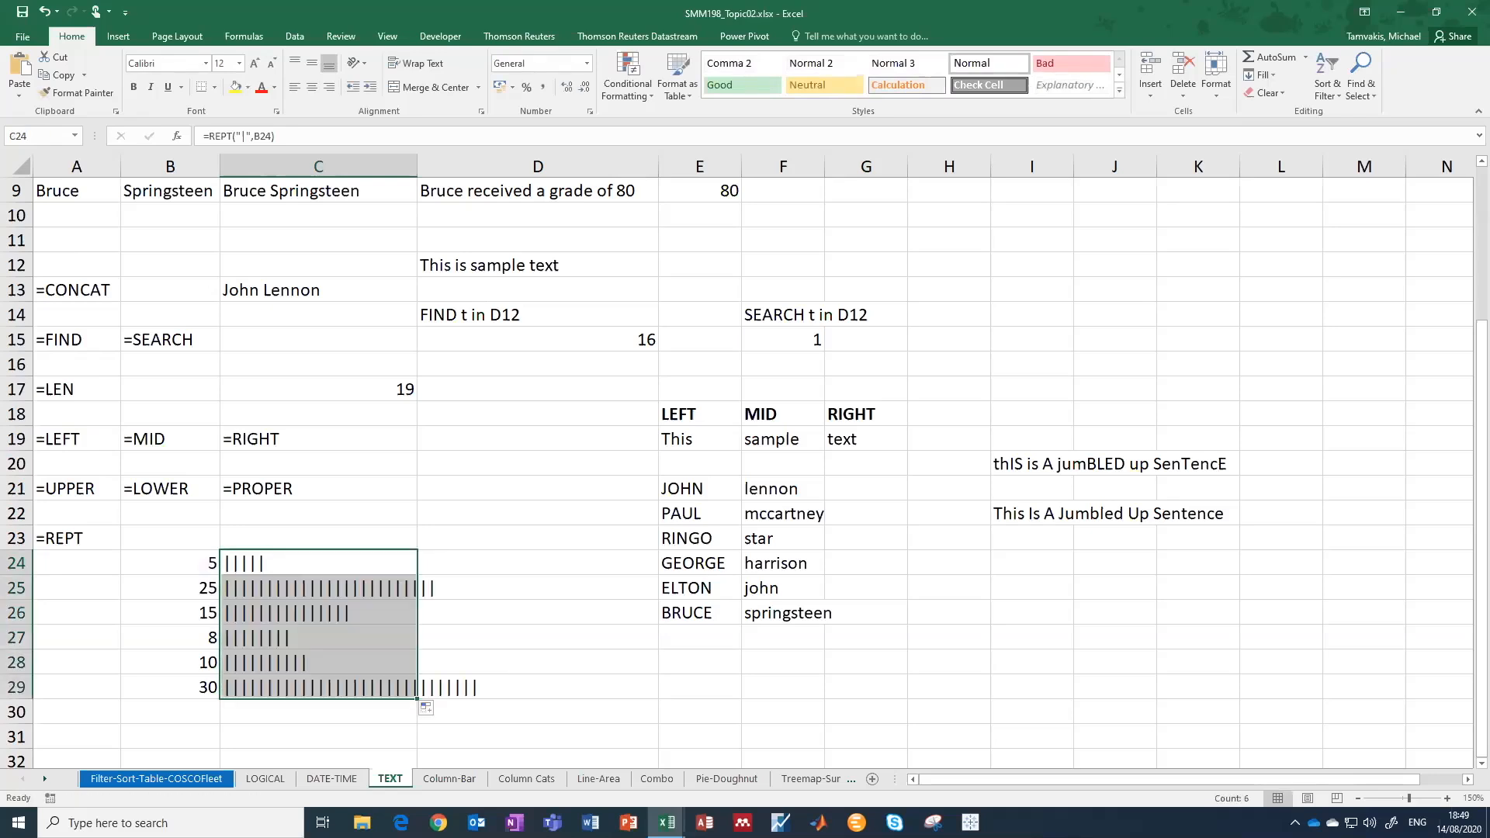
click(317, 736)
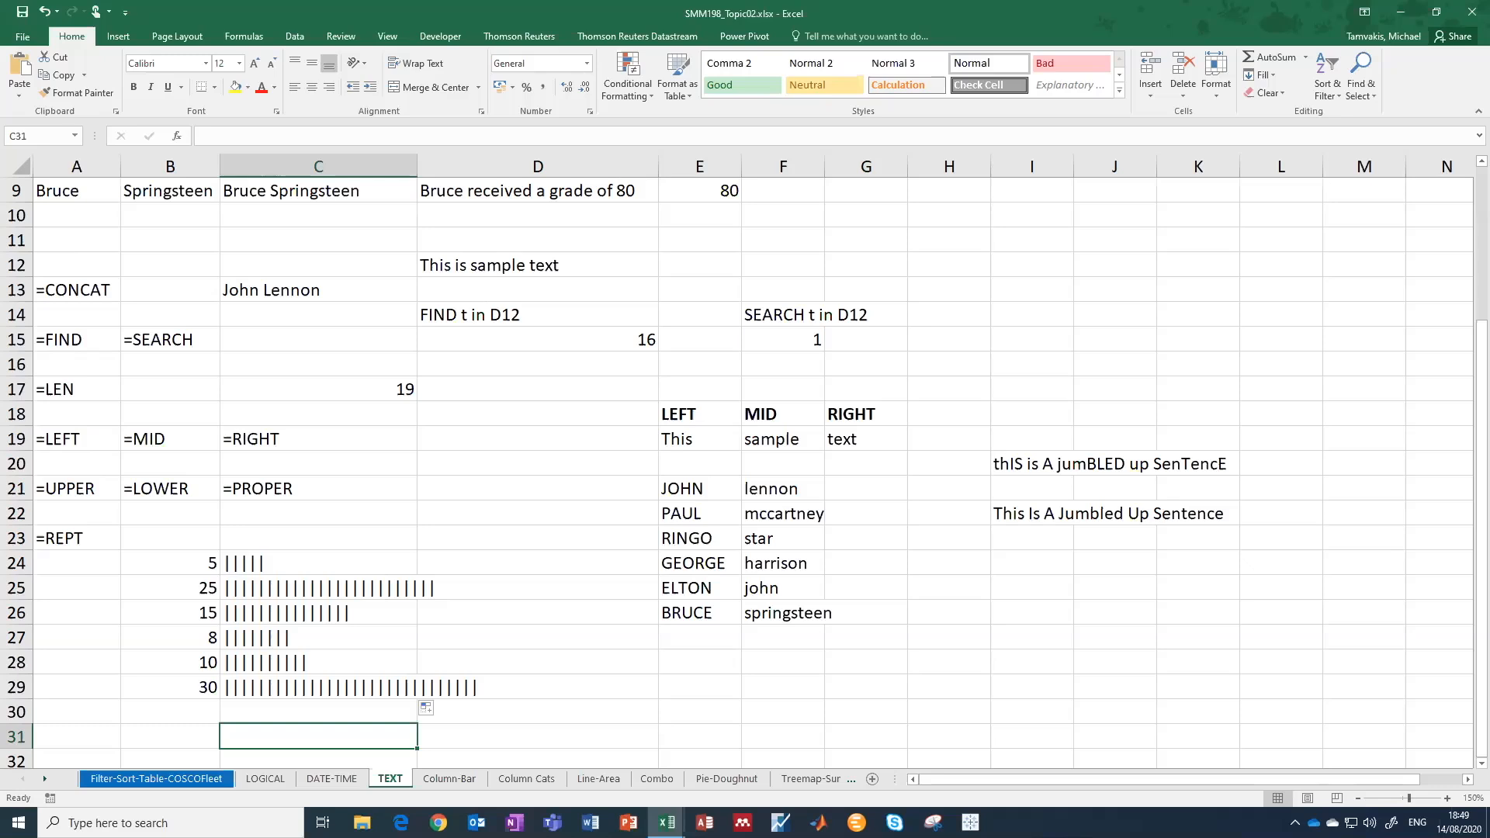
Examine the function library's list of available text functions and close it without inserting one.
click(244, 36)
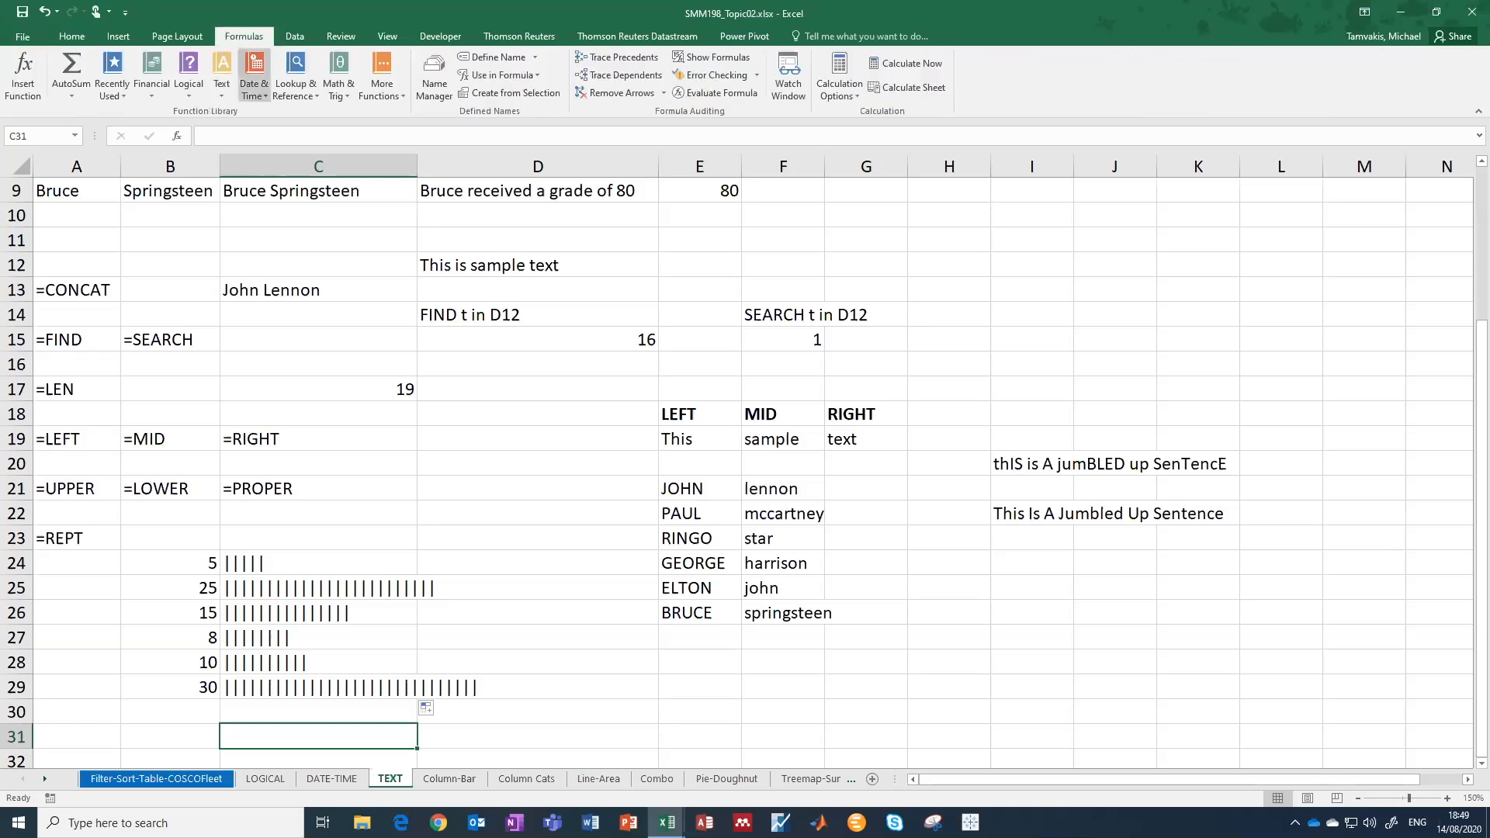
click(222, 81)
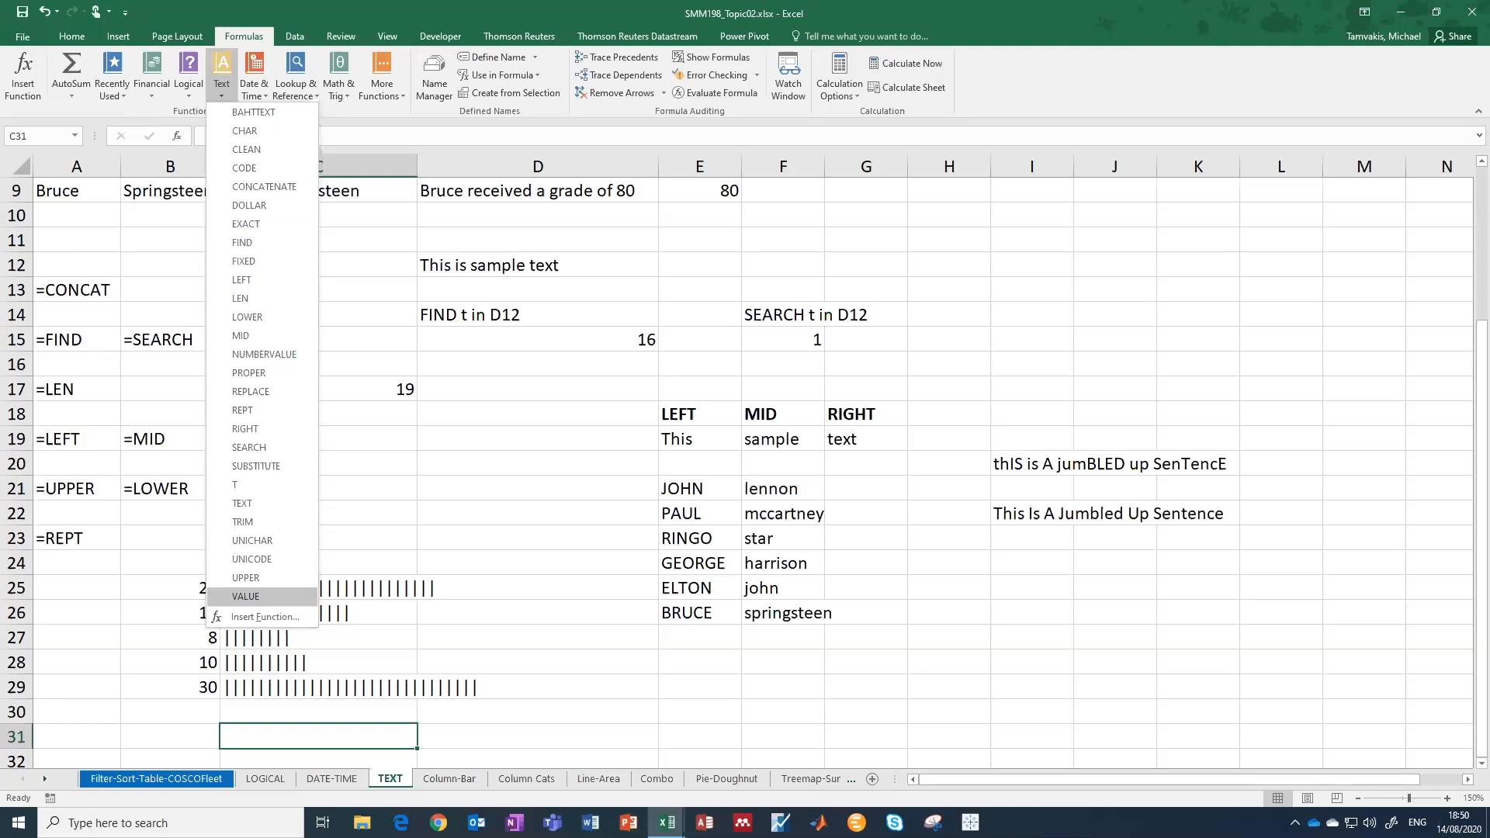
key(Escape)
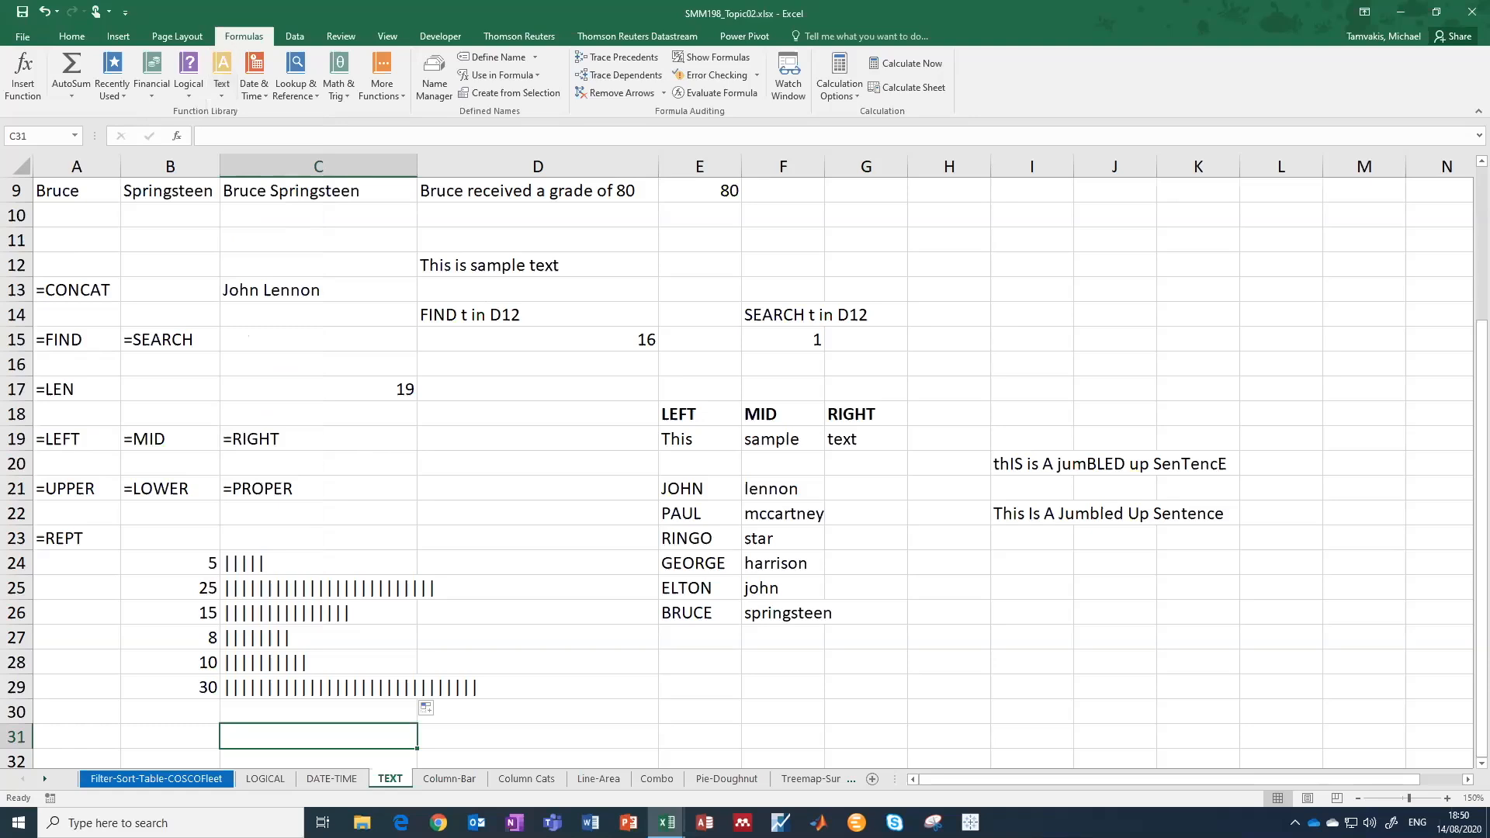